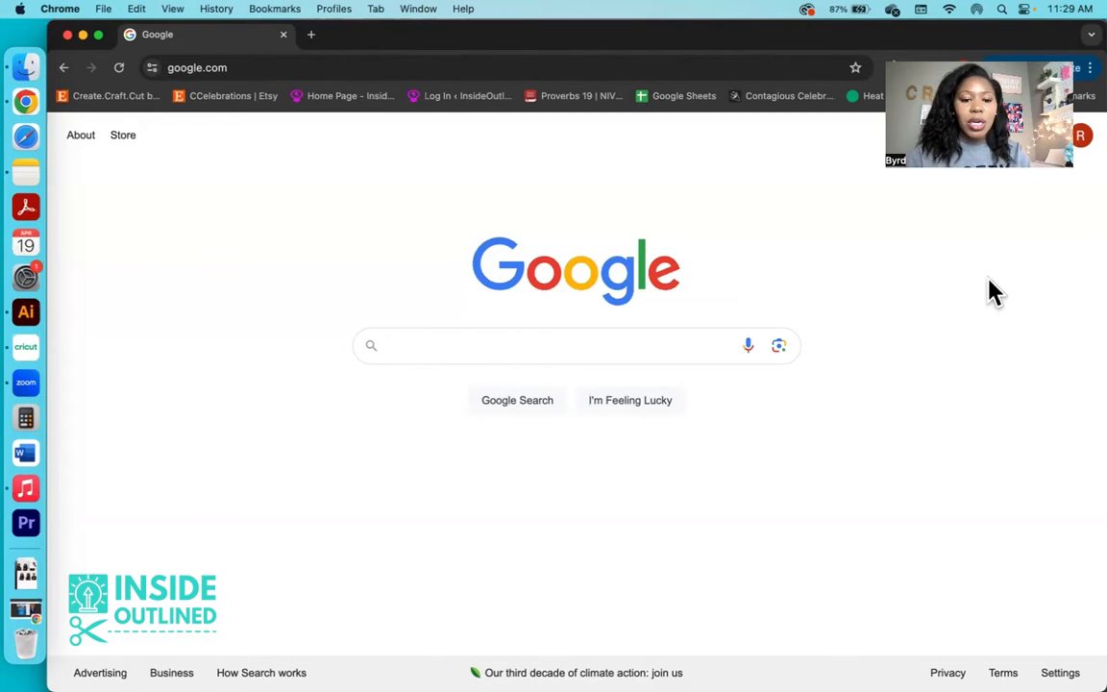
Step: Search Google for "coloring page" and show the image results
left_click(636, 343)
type("coloring")
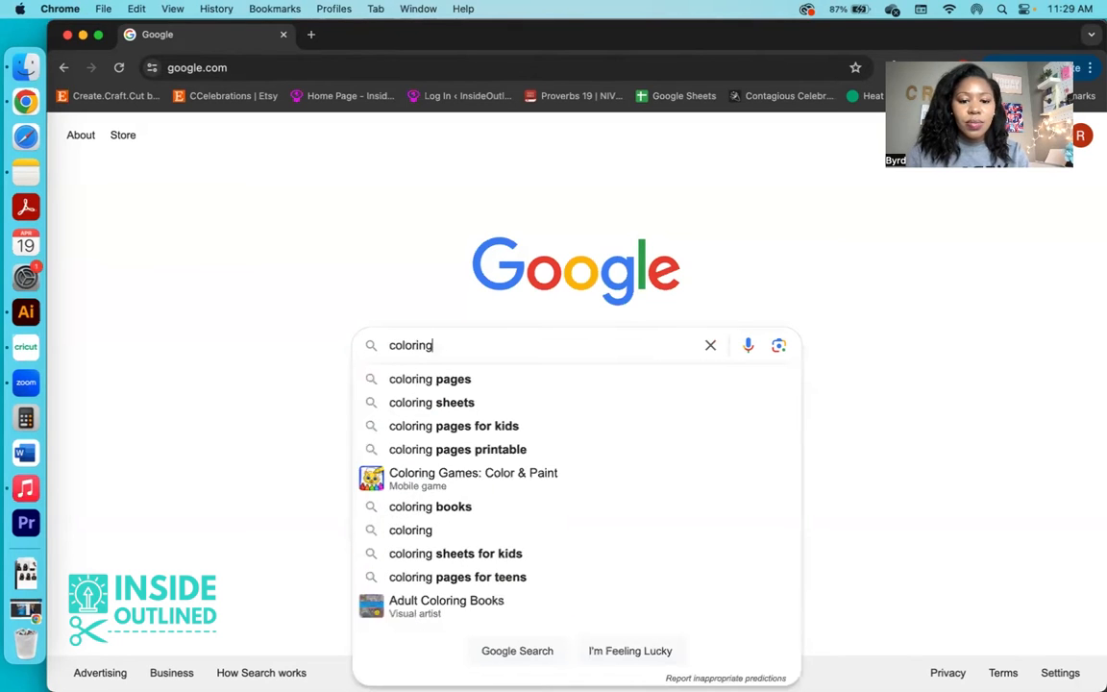
type(" page")
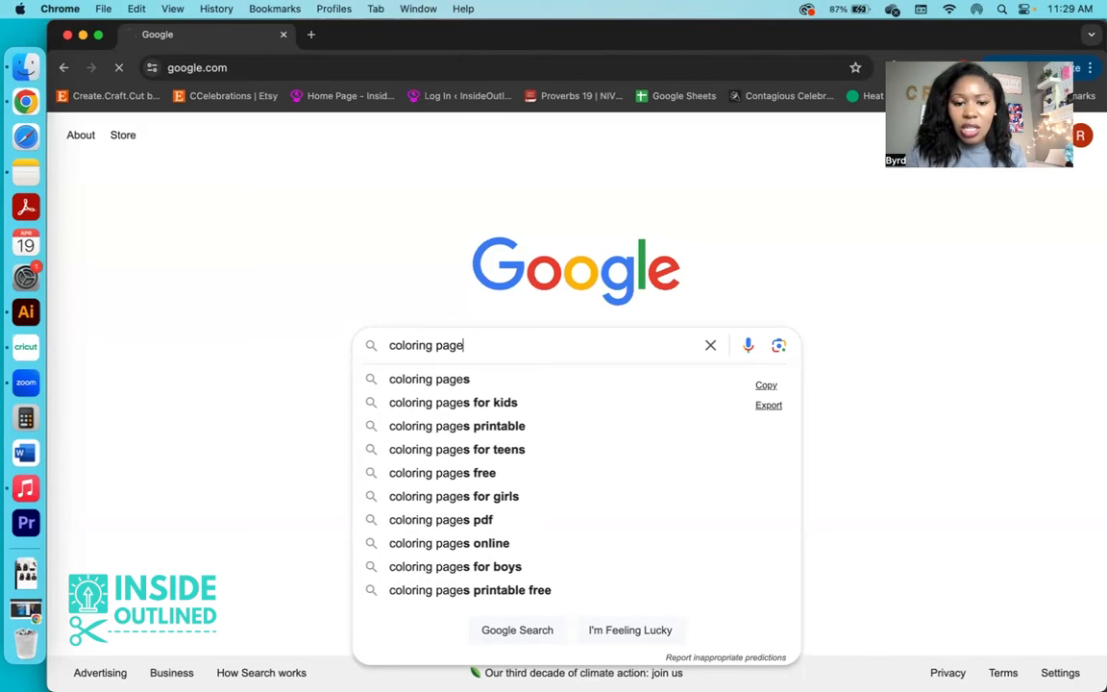
key("Return")
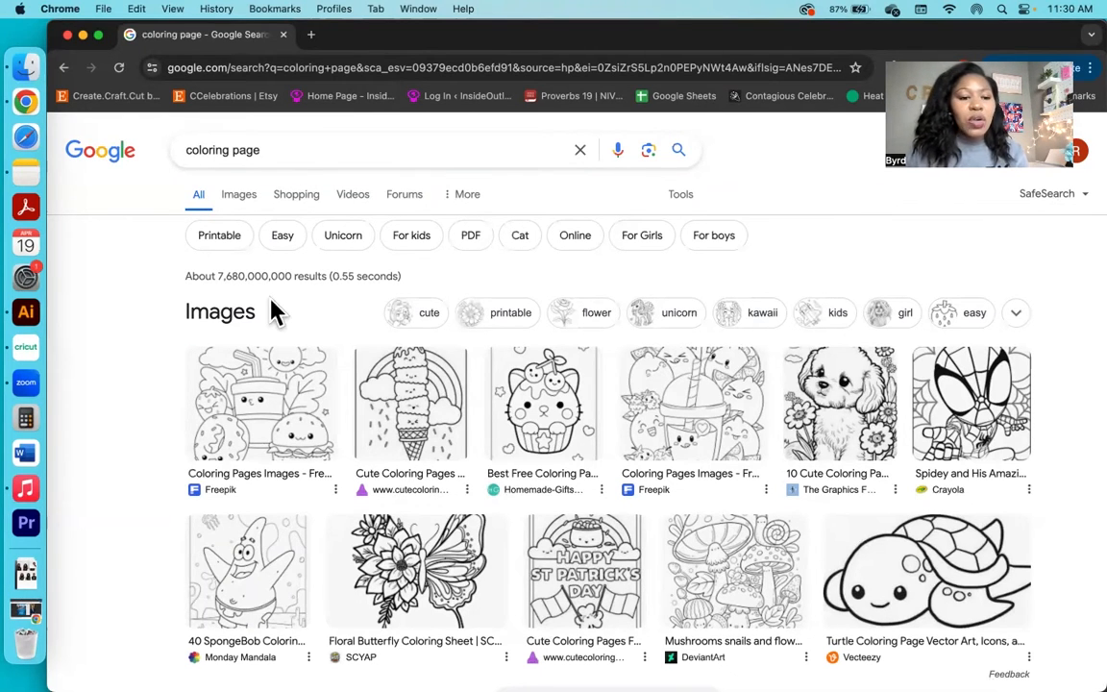
left_click(242, 204)
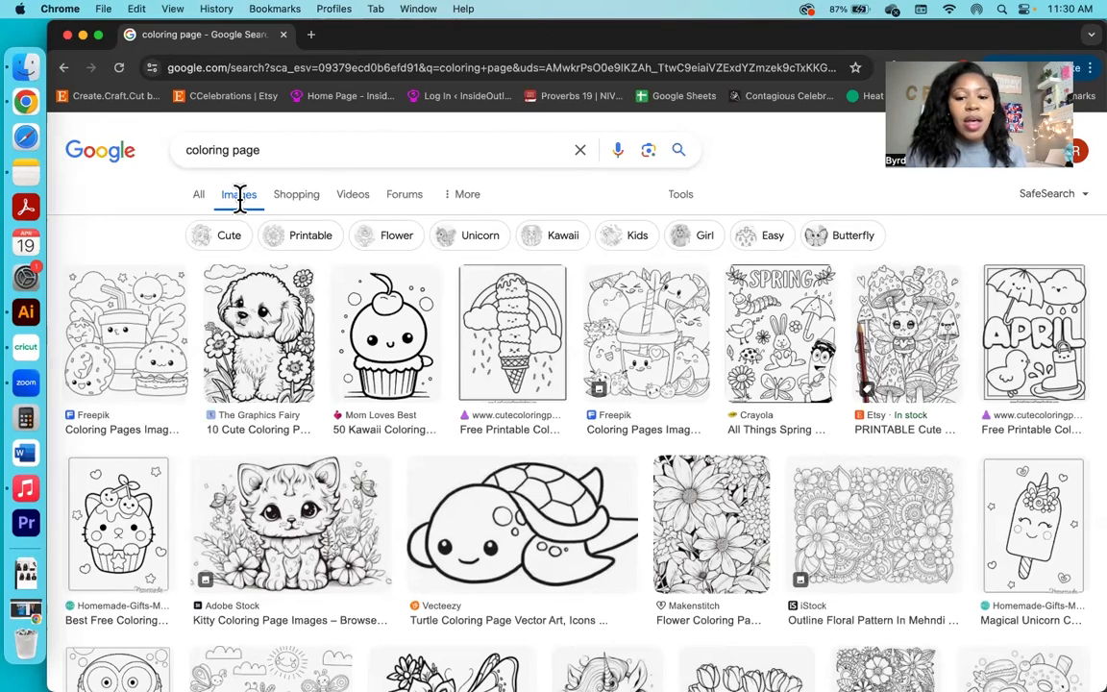
Step: Save the Mom Loves Best kawaii cupcake image to Downloads as Cupcake, and close its preview
left_click(375, 363)
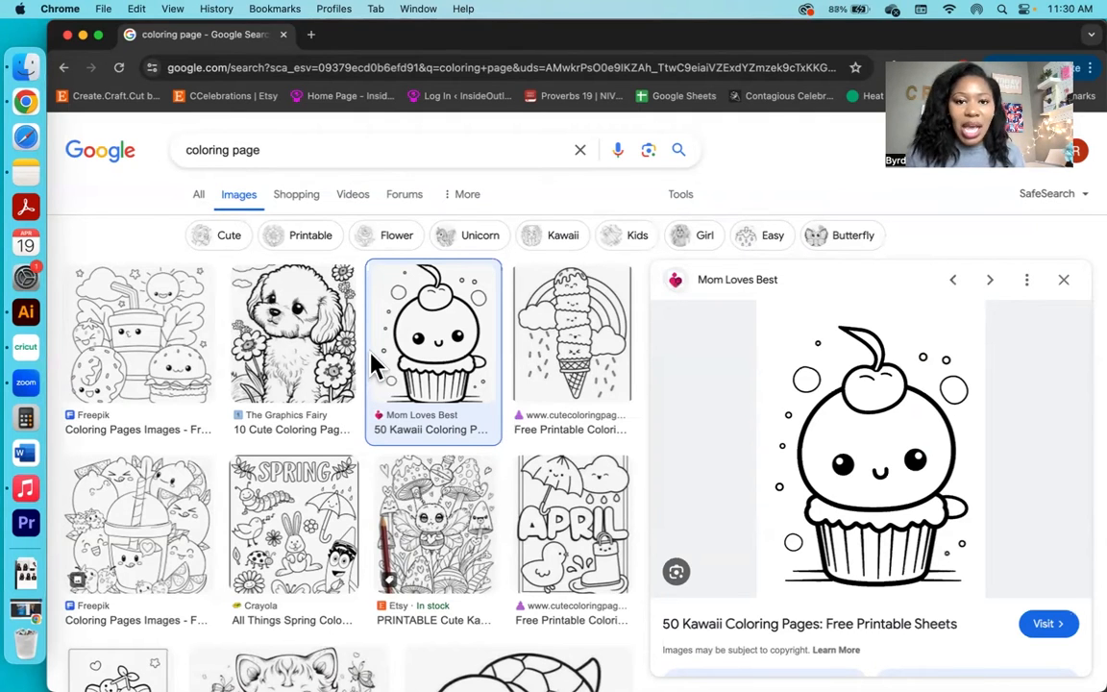
right_click(835, 398)
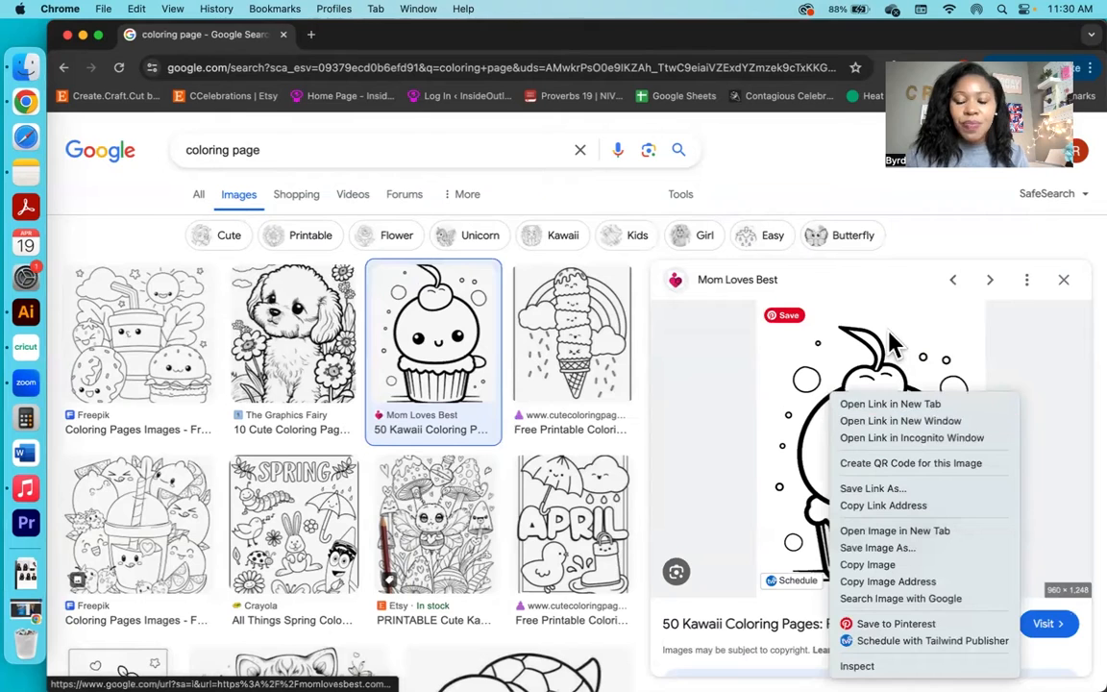
right_click(815, 351)
right_click(815, 346)
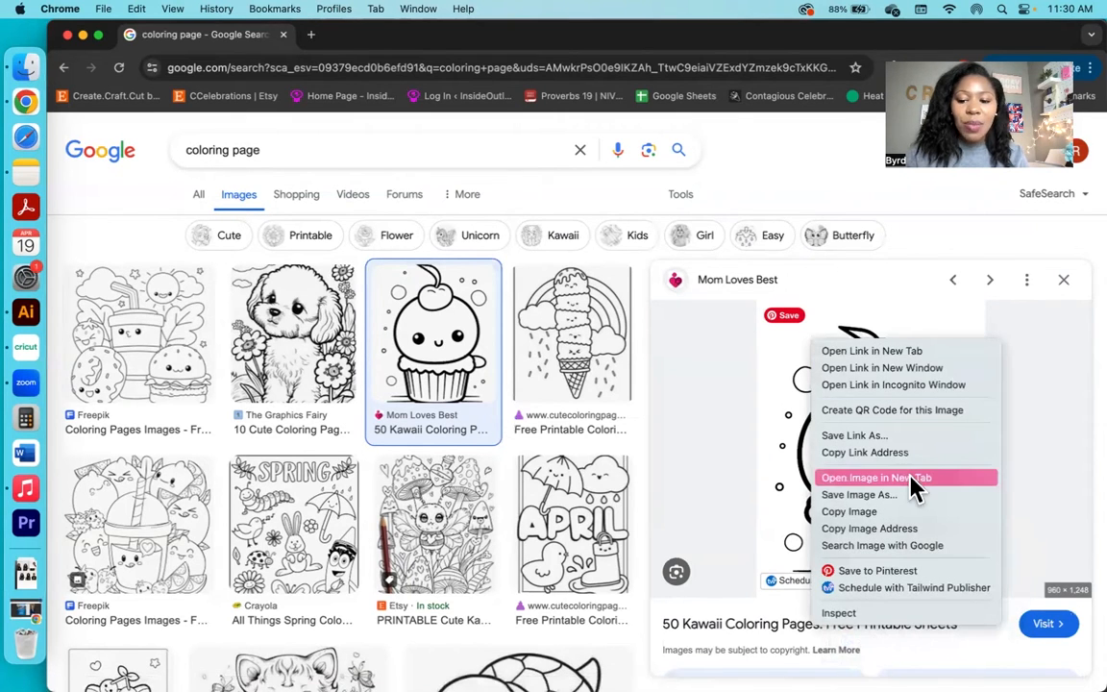
left_click(868, 499)
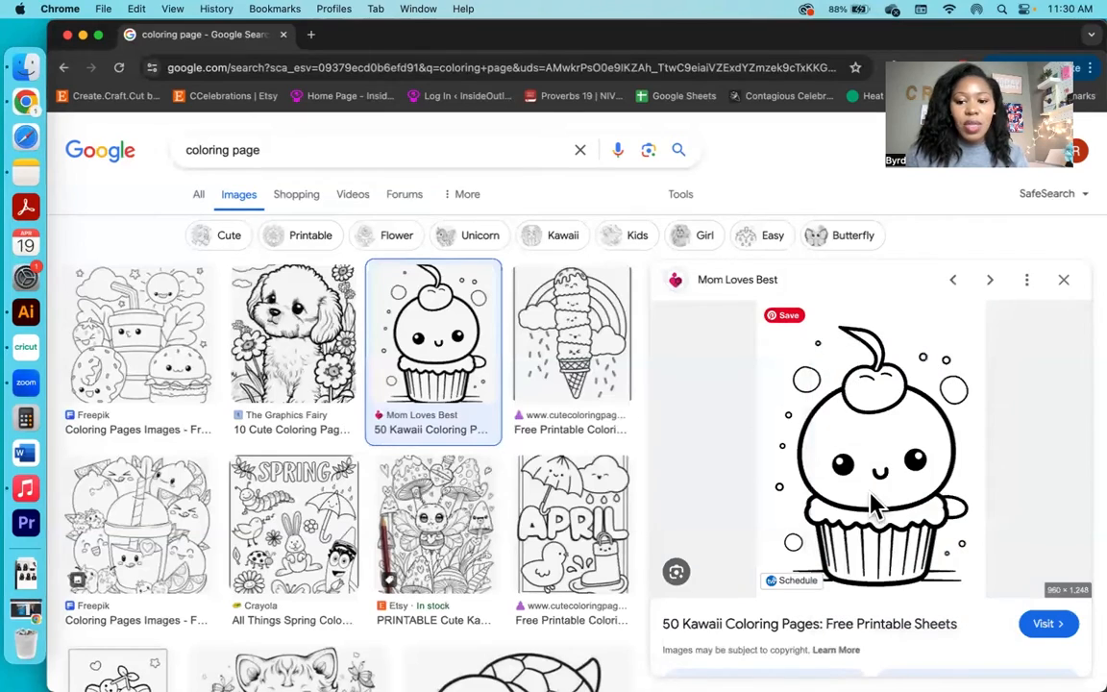
type("Cupcake")
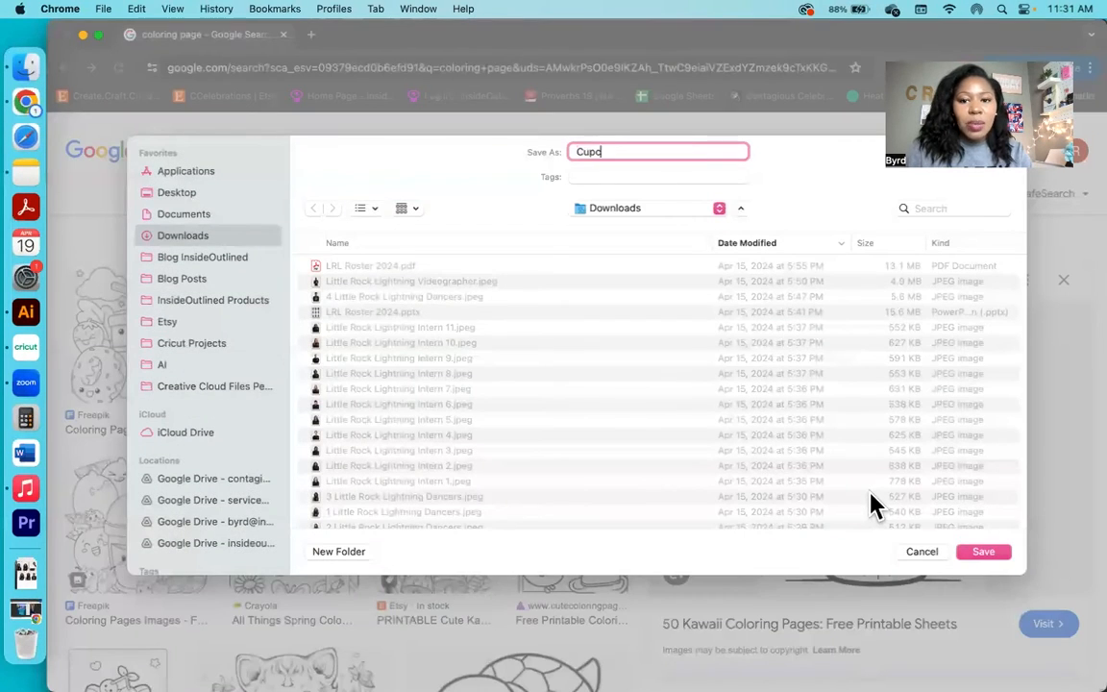
key("Return")
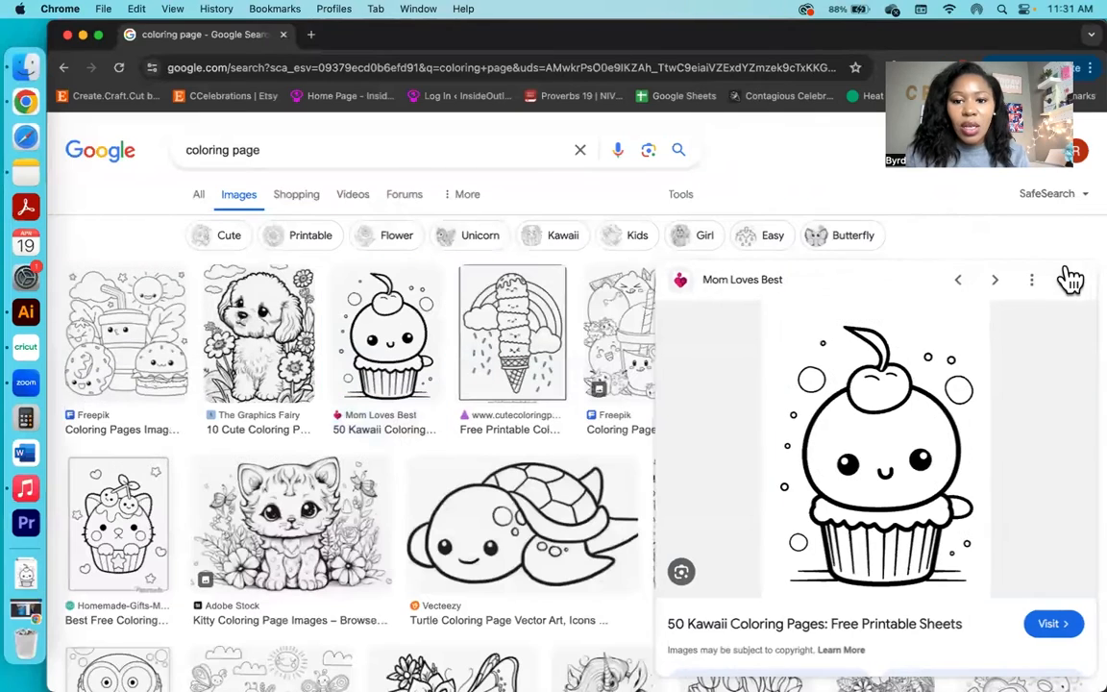
left_click(1064, 280)
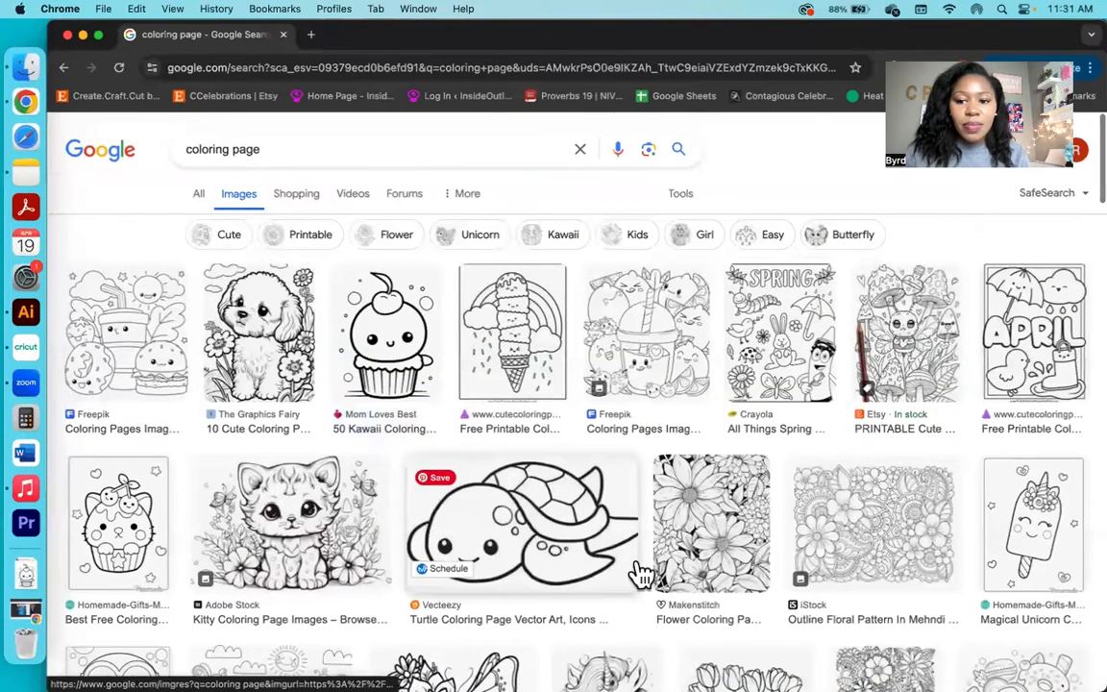
Step: Examine the line work of the Etsy mushroom fairy, Vecteezy turtle and Mom Loves Best cupcake coloring pages in their previews
scroll(672, 481, "down", 1)
left_click(918, 297)
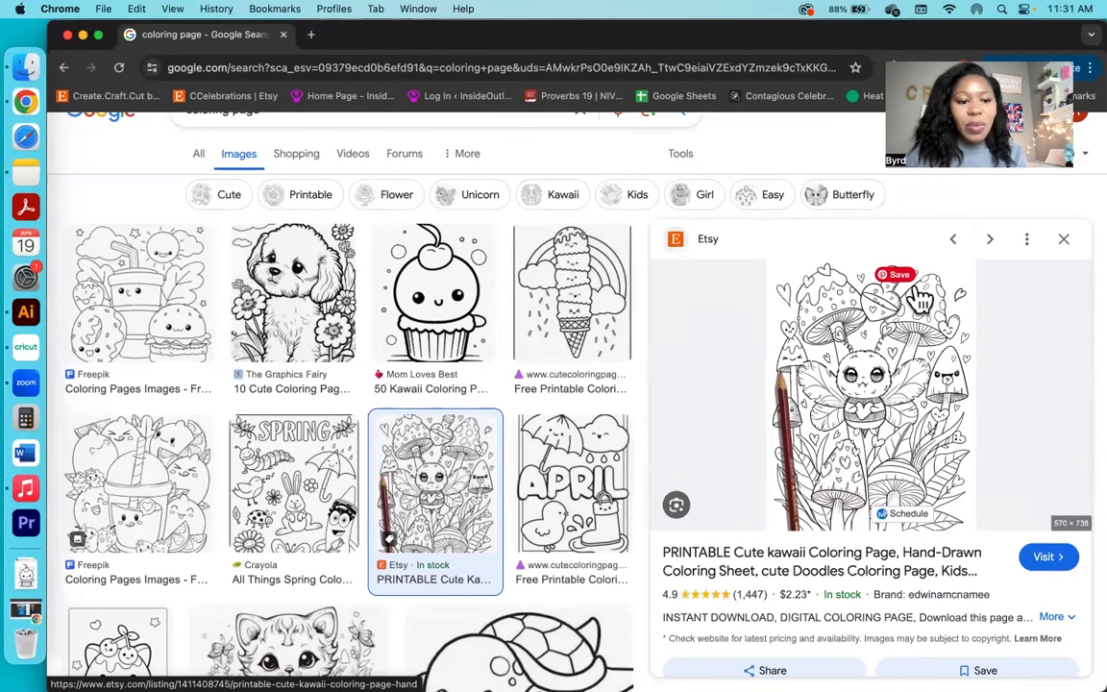
left_click(1066, 240)
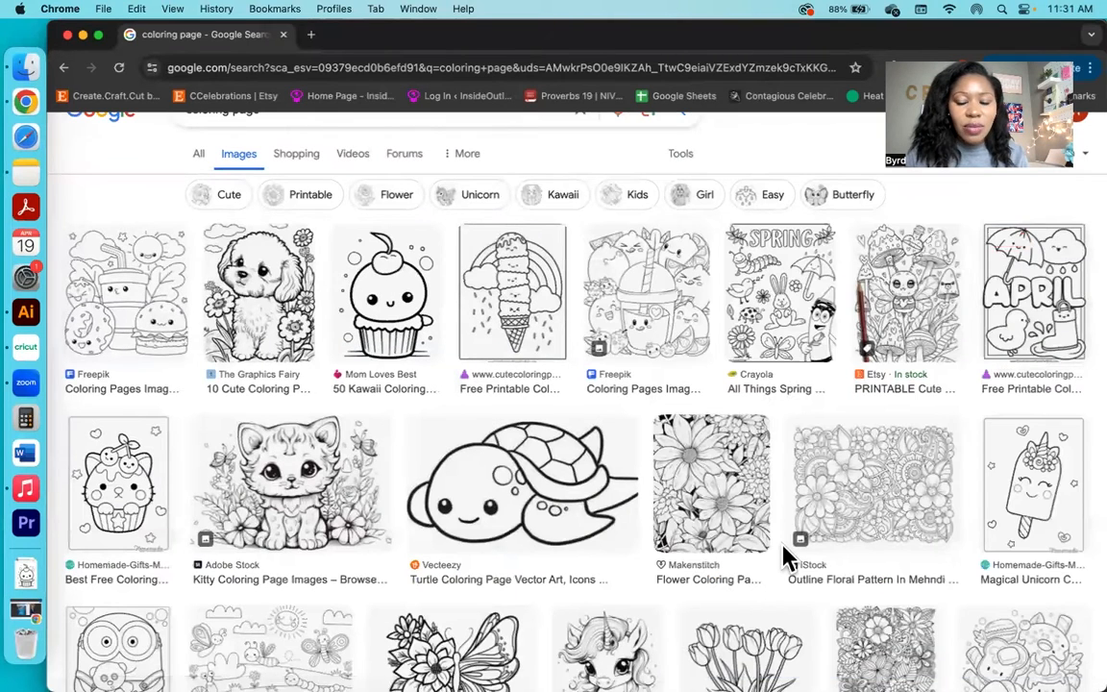
scroll(788, 490, "down", 2)
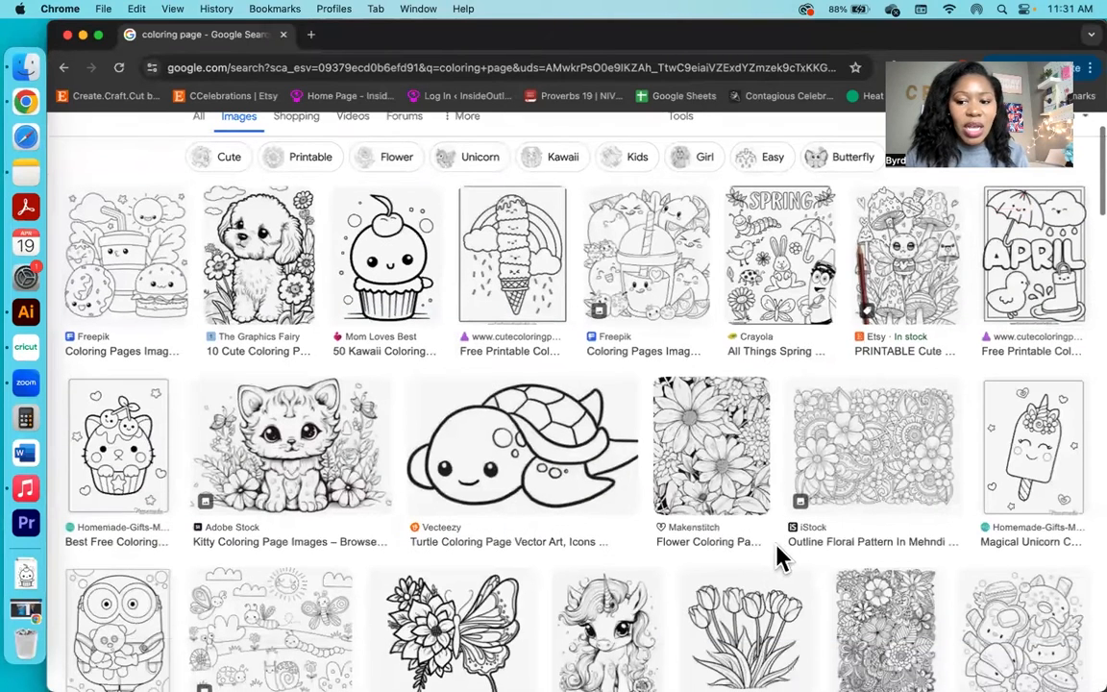
left_click(555, 490)
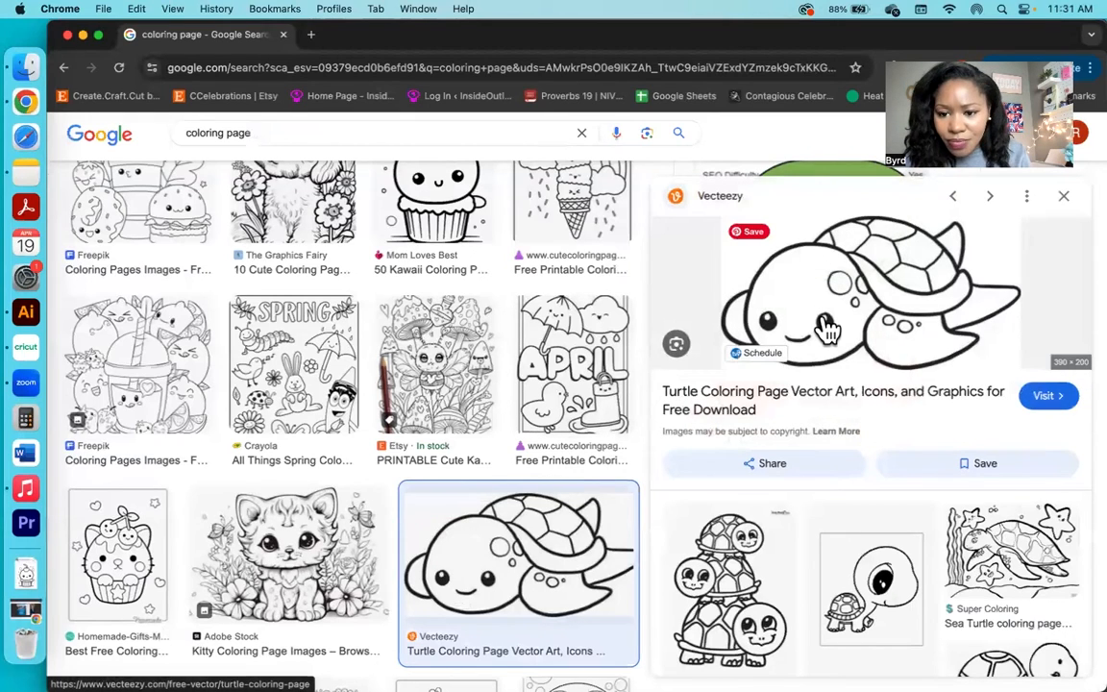
left_click(1064, 195)
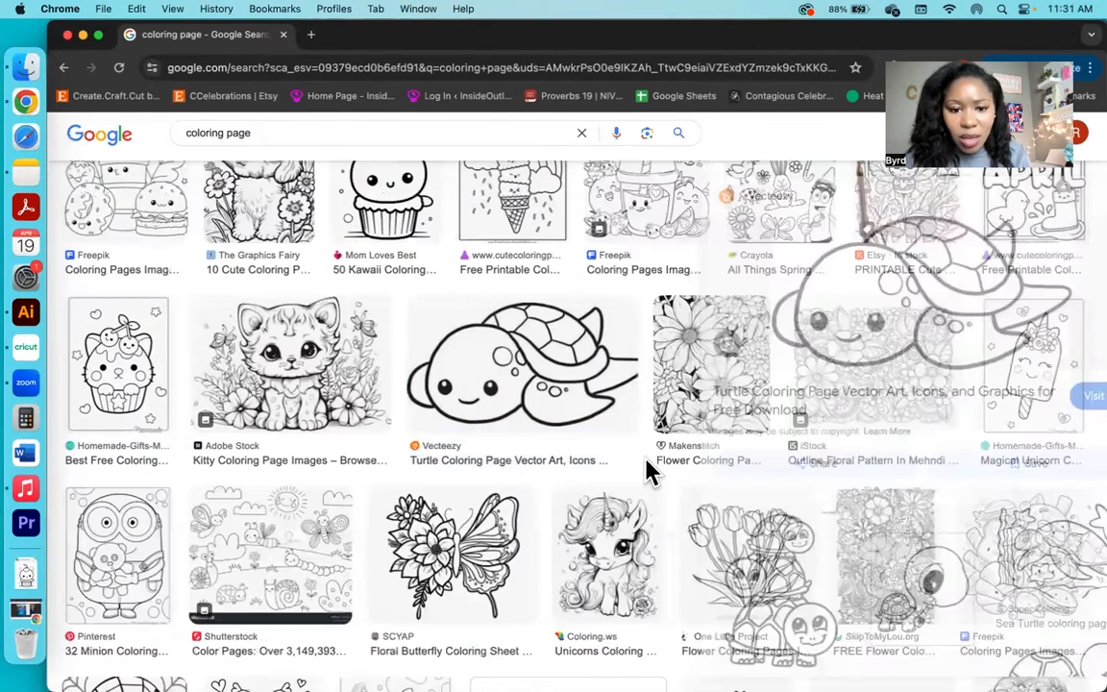
scroll(538, 365, "up", 1)
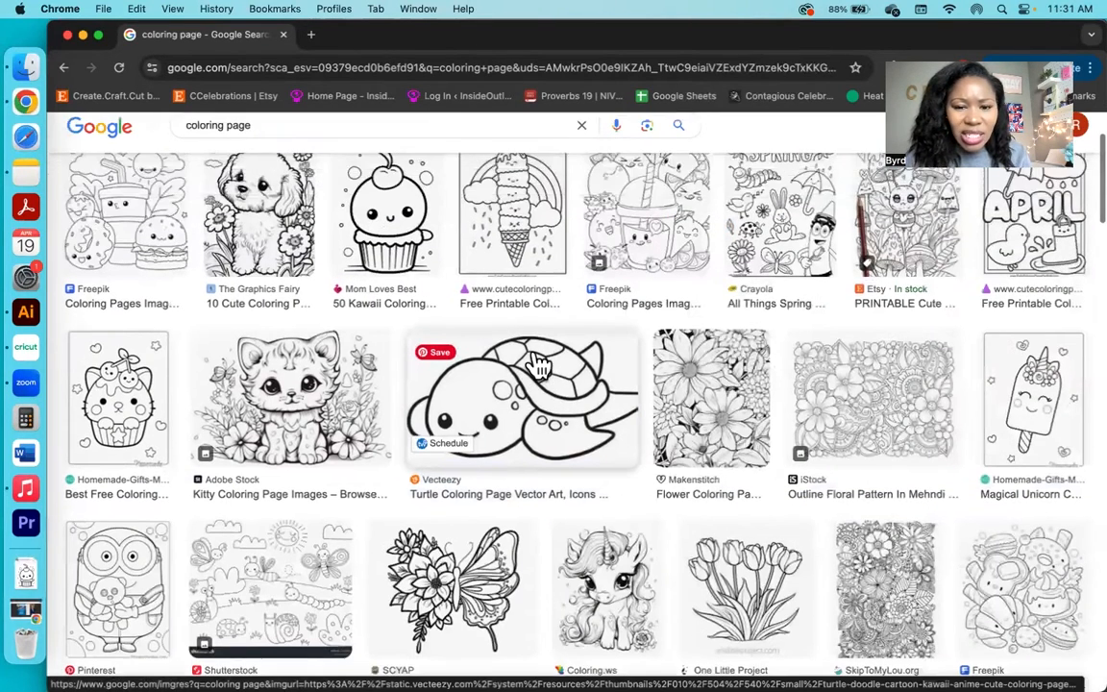
scroll(480, 314, "up", 3)
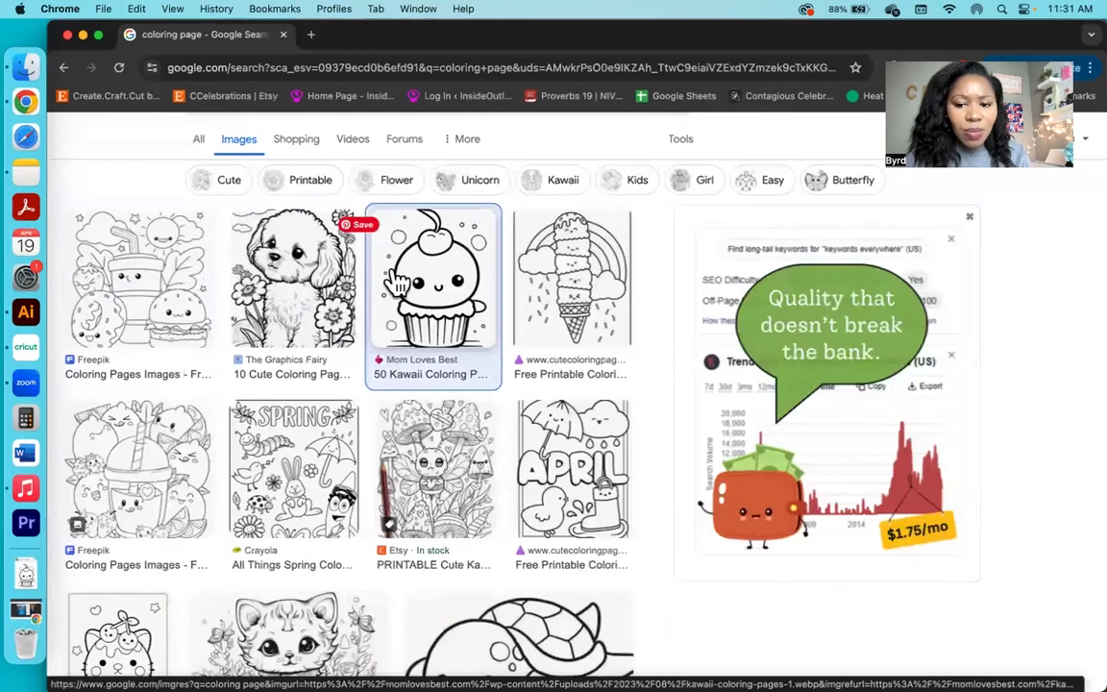
left_click(396, 281)
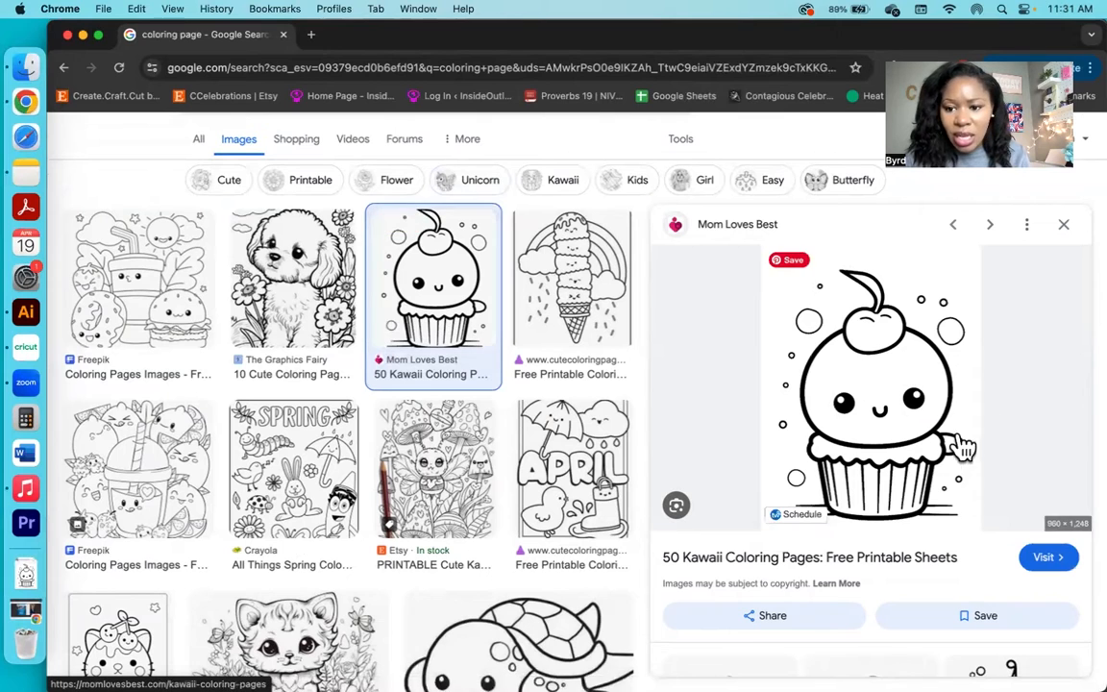
left_click(1066, 227)
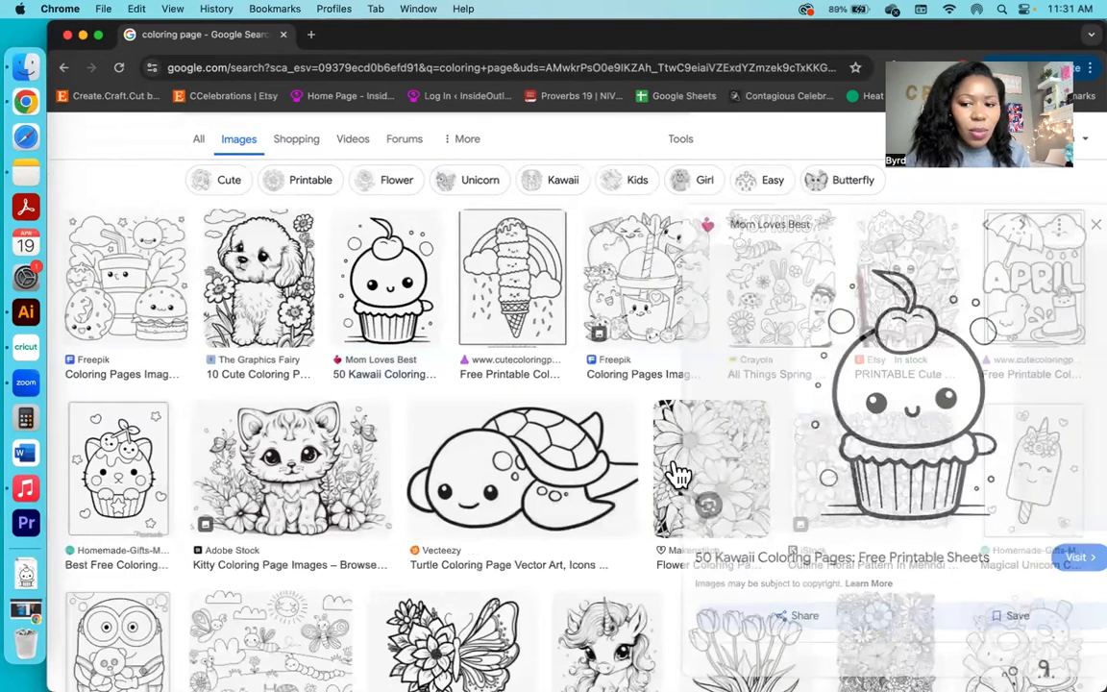
Step: Save the cat cupcake image from Homemade-Gifts-Made-Easy.com to Downloads as Cupcake 1, and close its preview
scroll(675, 403, "down", 1)
scroll(677, 470, "down", 3)
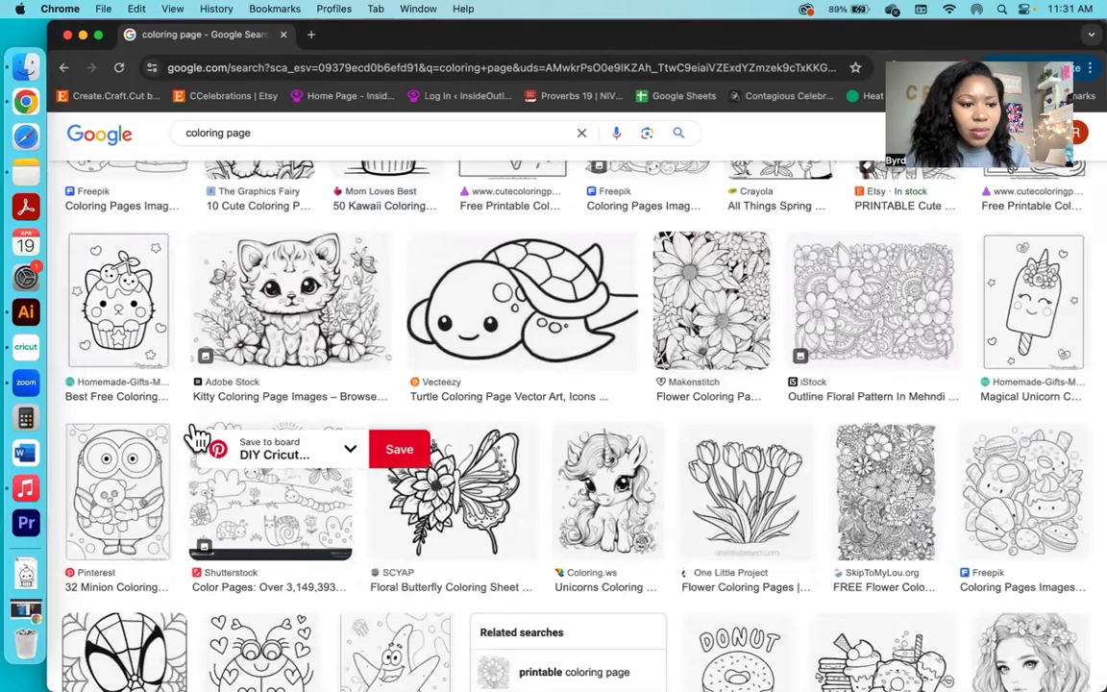
left_click(144, 317)
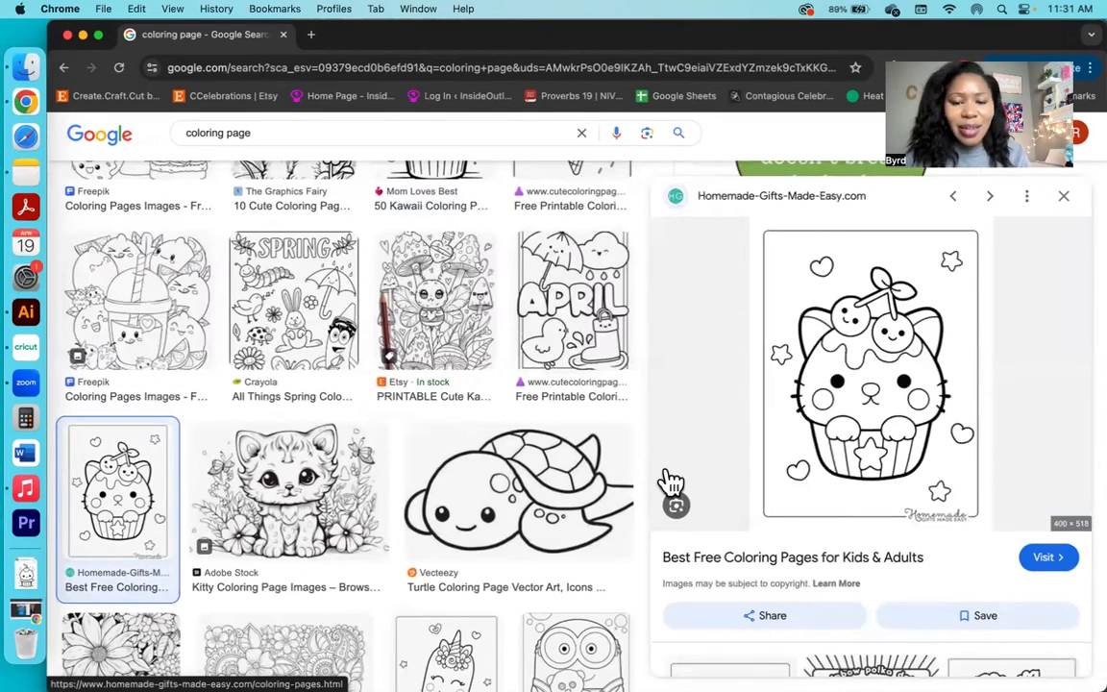
right_click(876, 360)
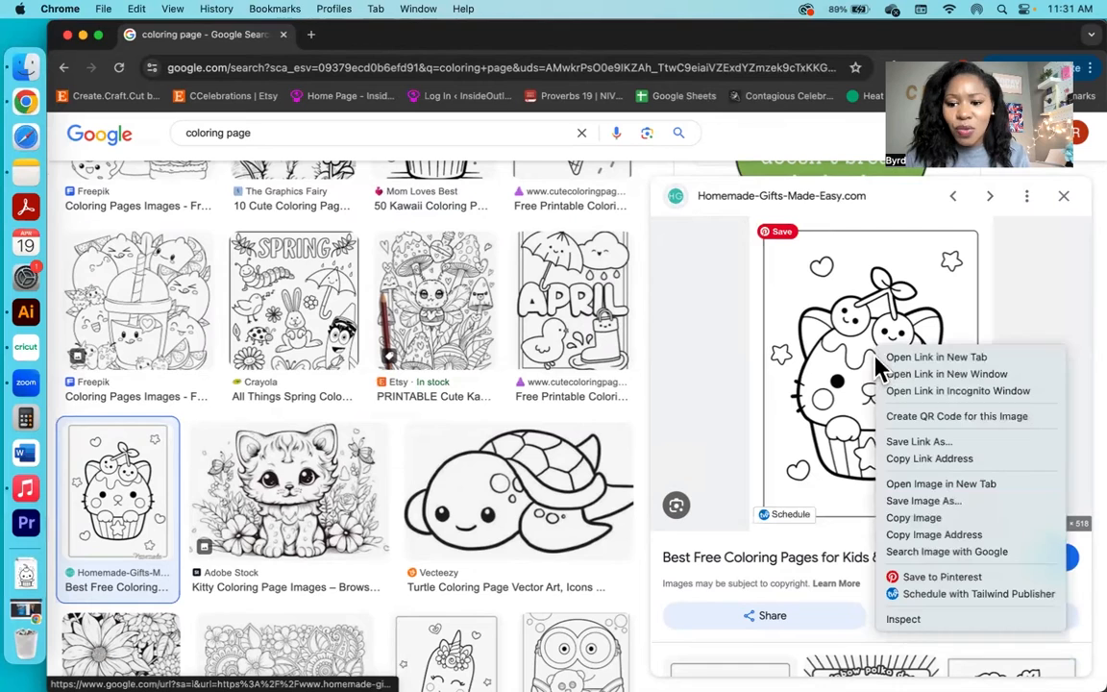
left_click(937, 502)
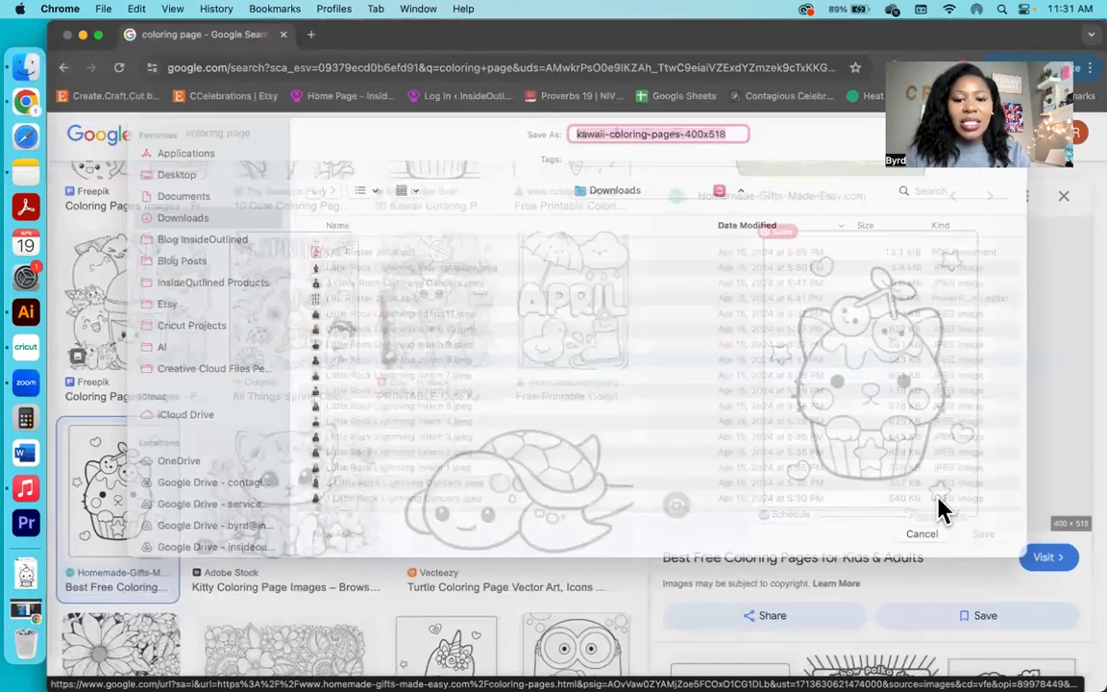
type("Cupc")
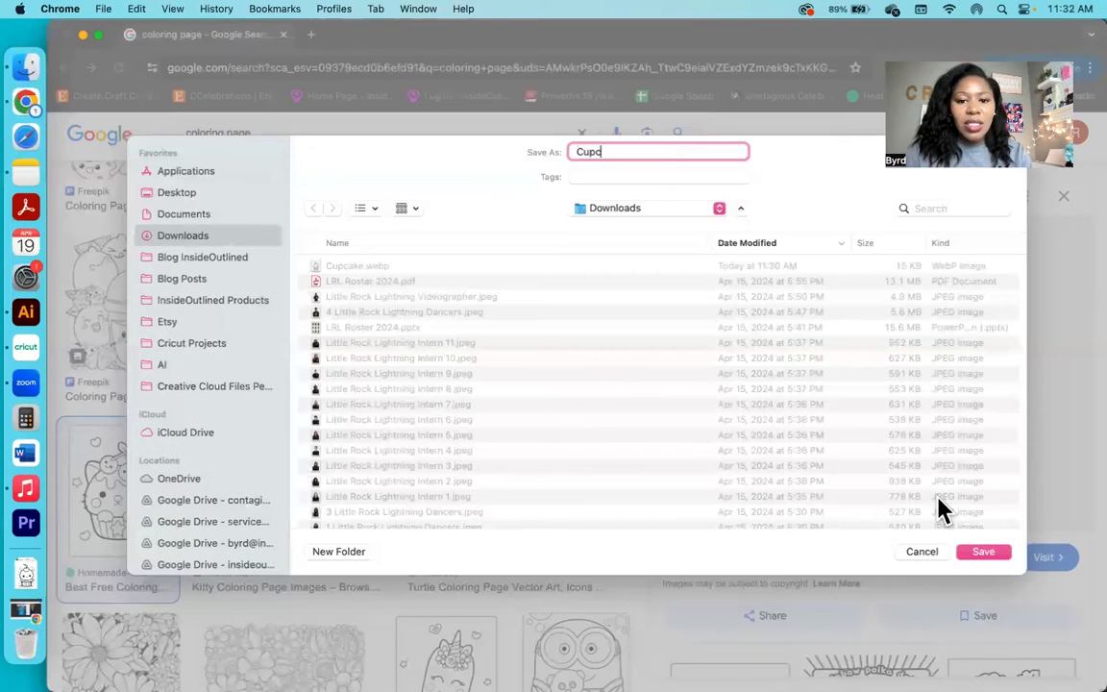
type("ake 1")
key("Return")
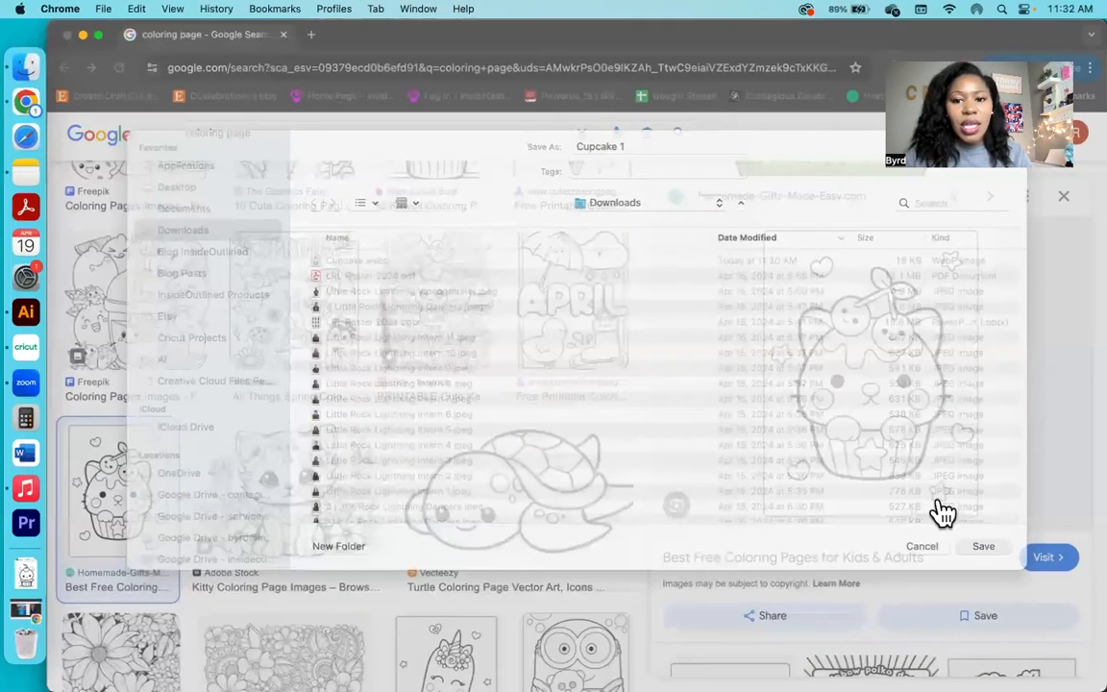
left_click(1065, 198)
Step: Browse further coloring page results, previewing the Monday Mandala Patrick Star page and the Vecteezy kitten in a pointed hat
scroll(619, 533, "down", 5)
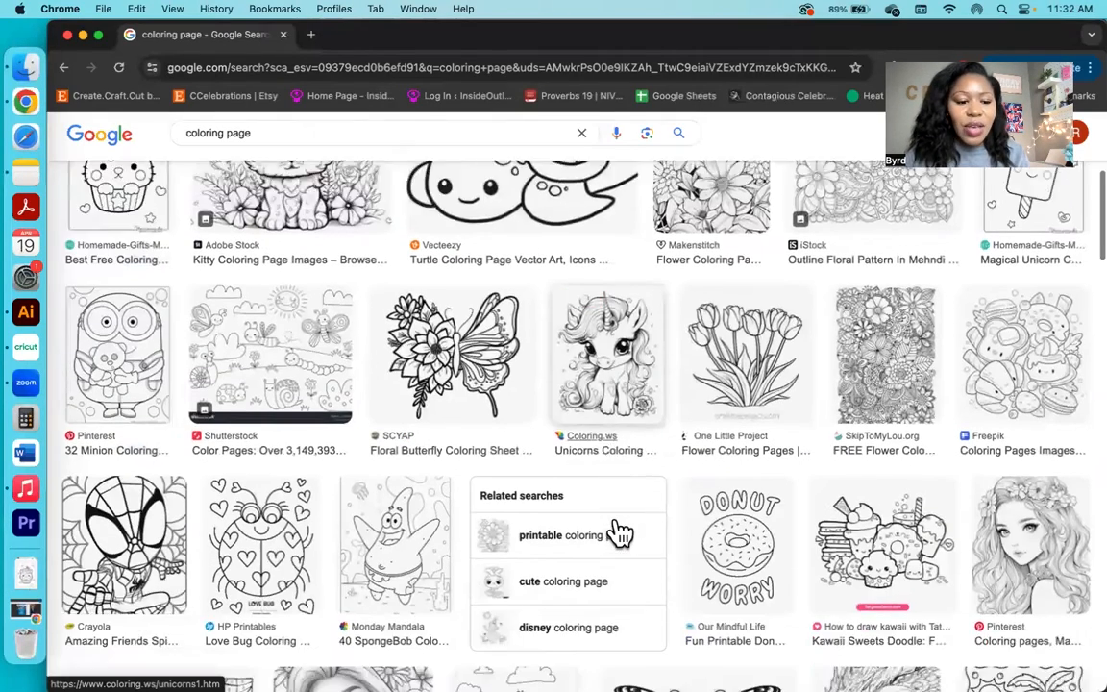
scroll(620, 533, "down", 1)
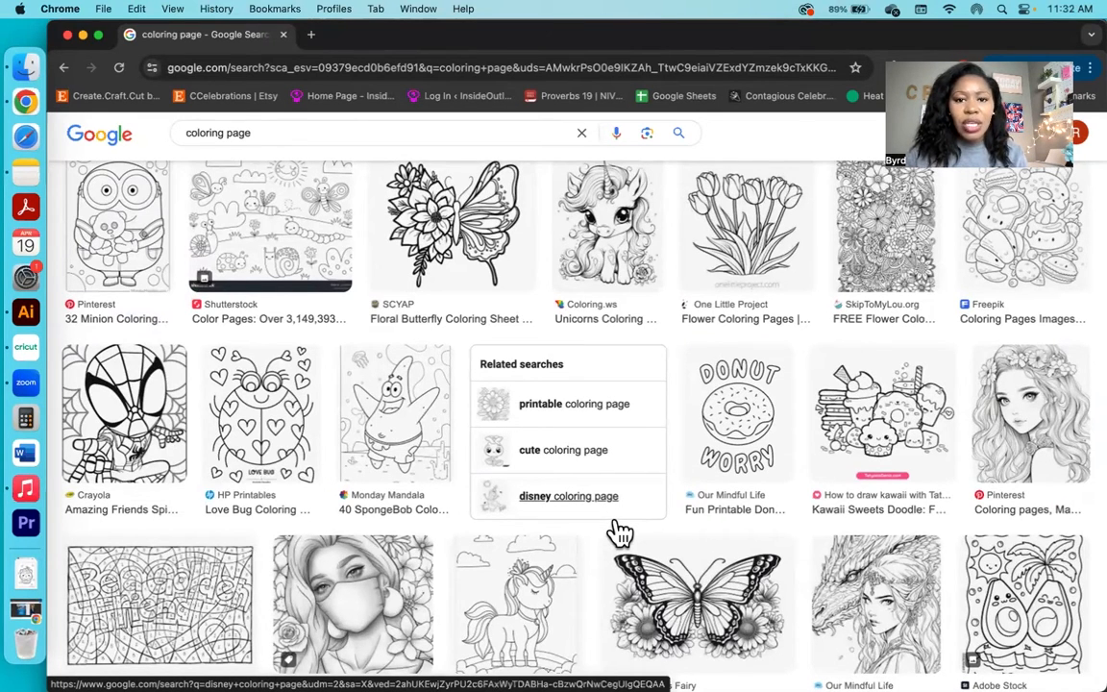
left_click(408, 441)
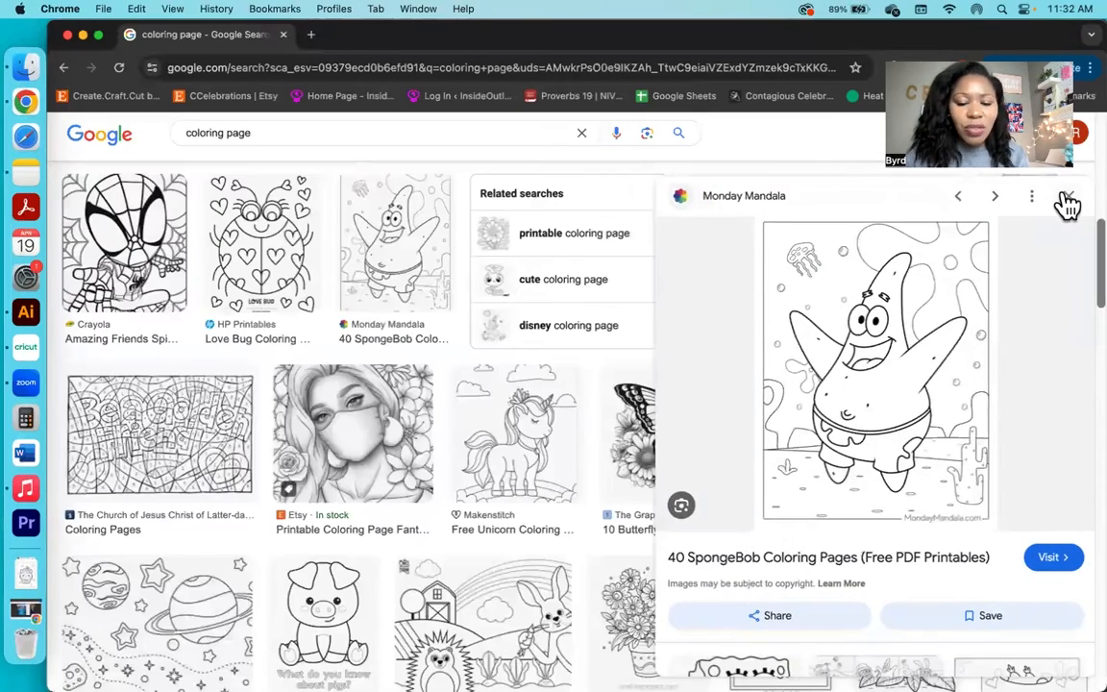
left_click(1068, 203)
scroll(426, 480, "down", 2)
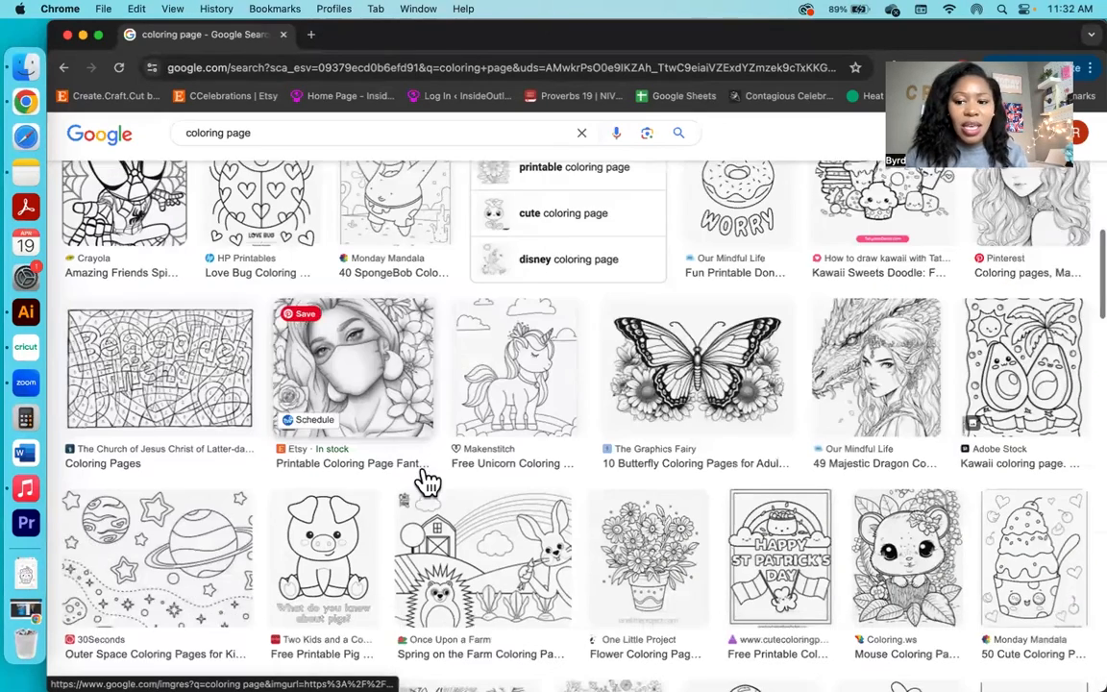
scroll(425, 479, "down", 8)
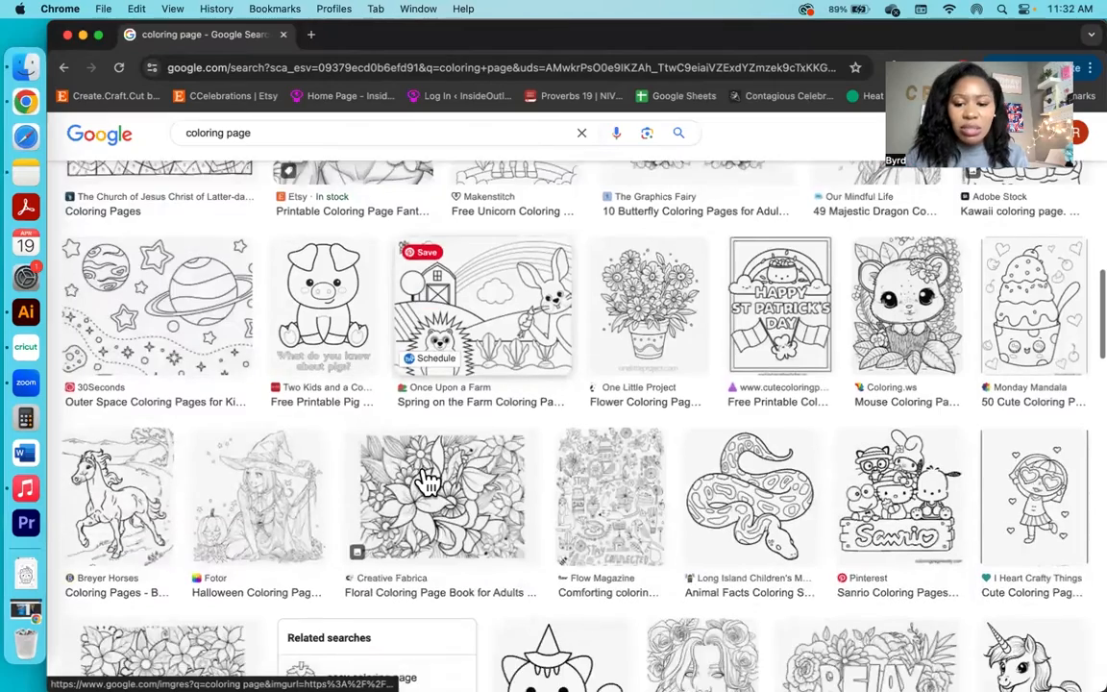
scroll(425, 479, "down", 4)
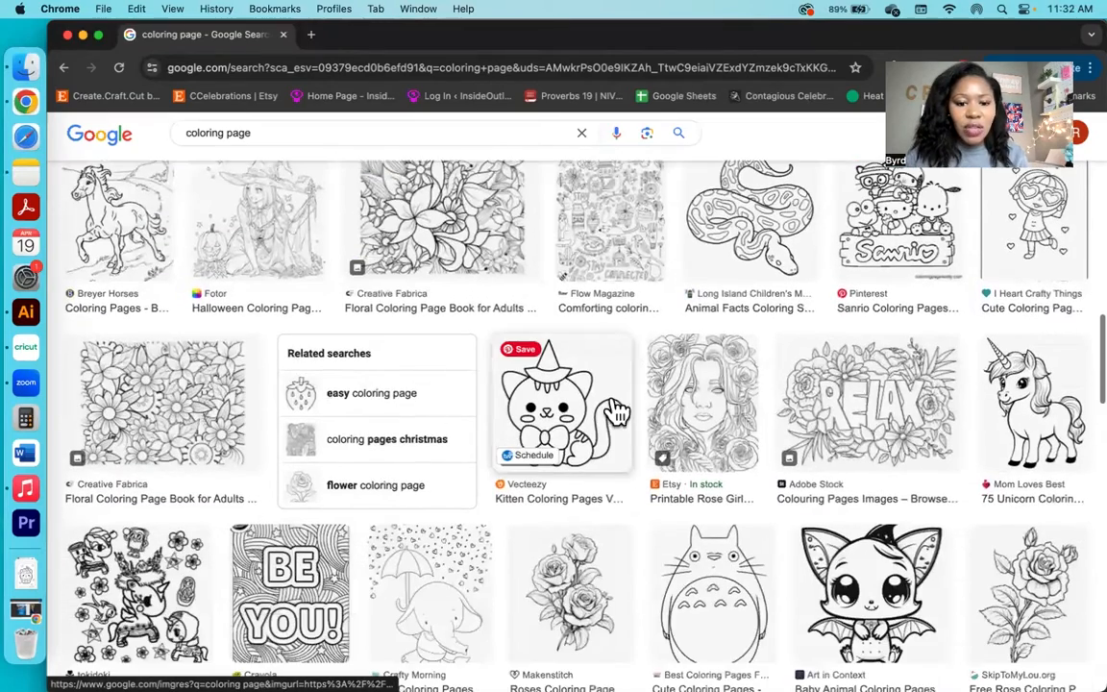
left_click(584, 403)
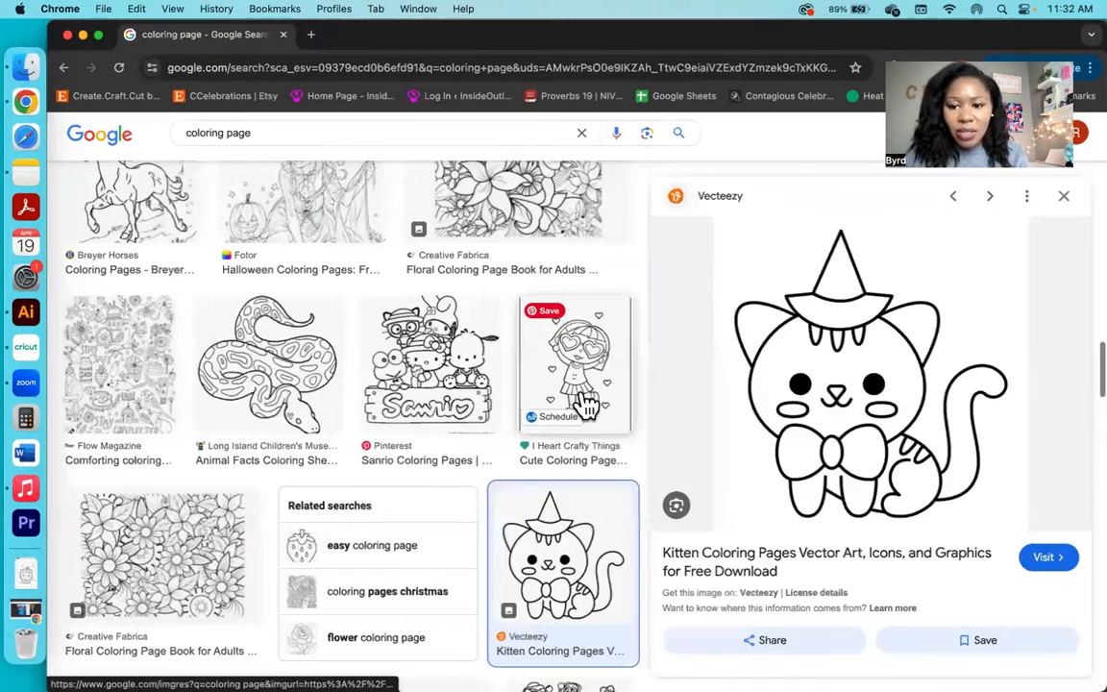
scroll(1069, 208, "down", 7)
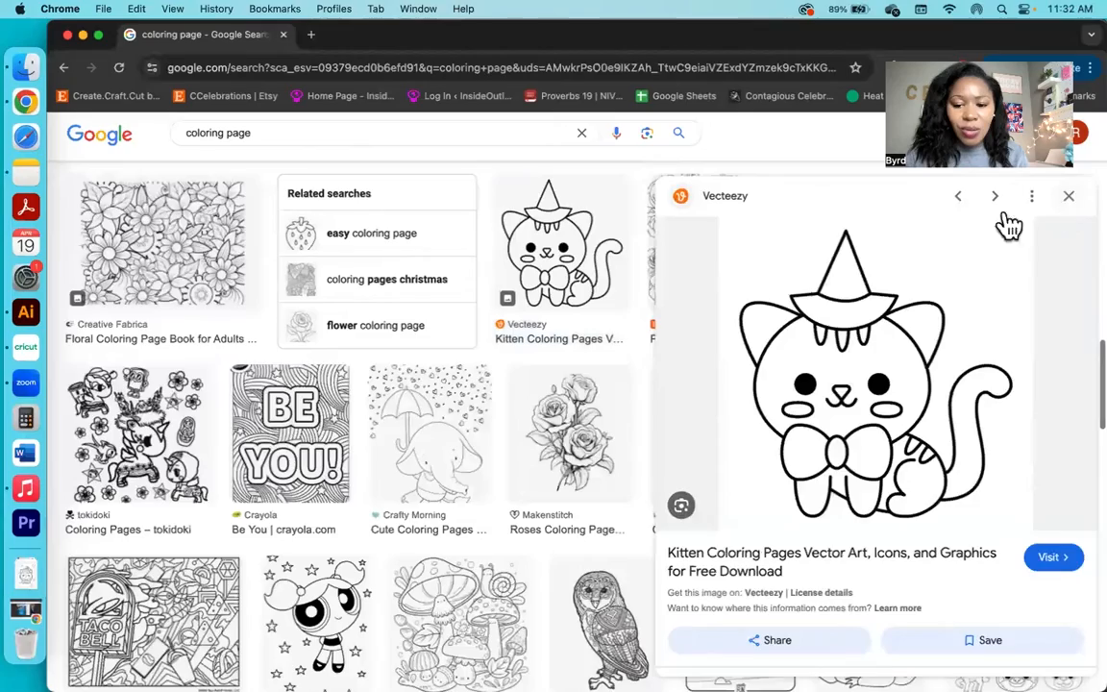
left_click(1064, 196)
scroll(663, 507, "down", 5)
scroll(663, 508, "down", 4)
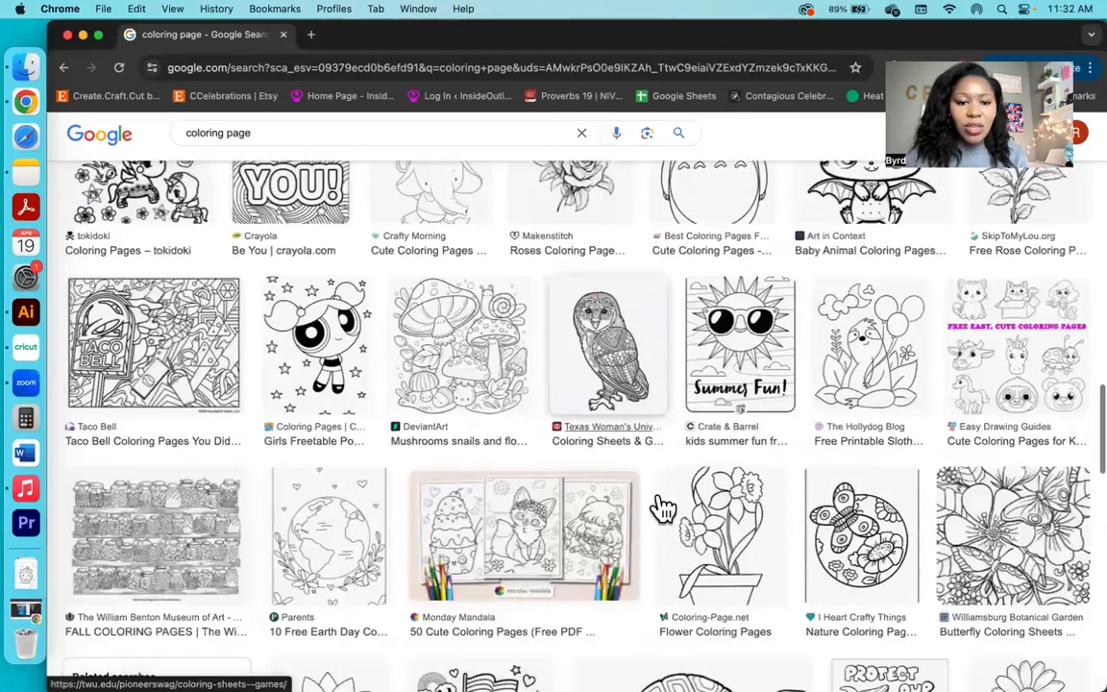
Step: Browse further down the coloring page results for a simple character drawing with bold outlines
scroll(663, 507, "down", 8)
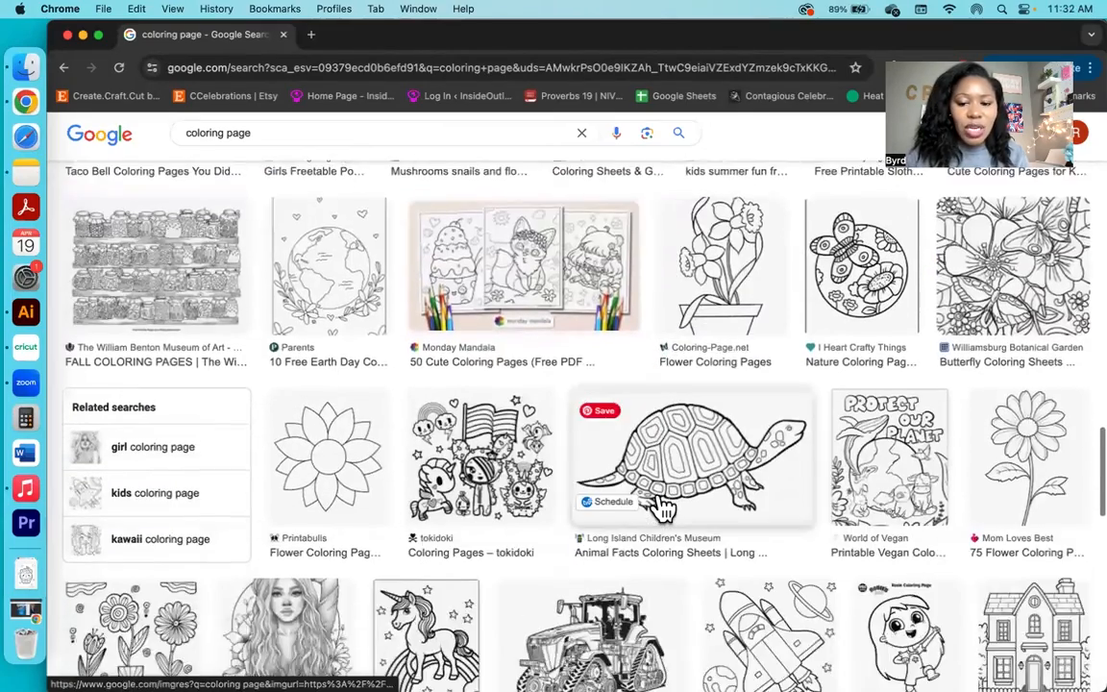
scroll(663, 508, "down", 1)
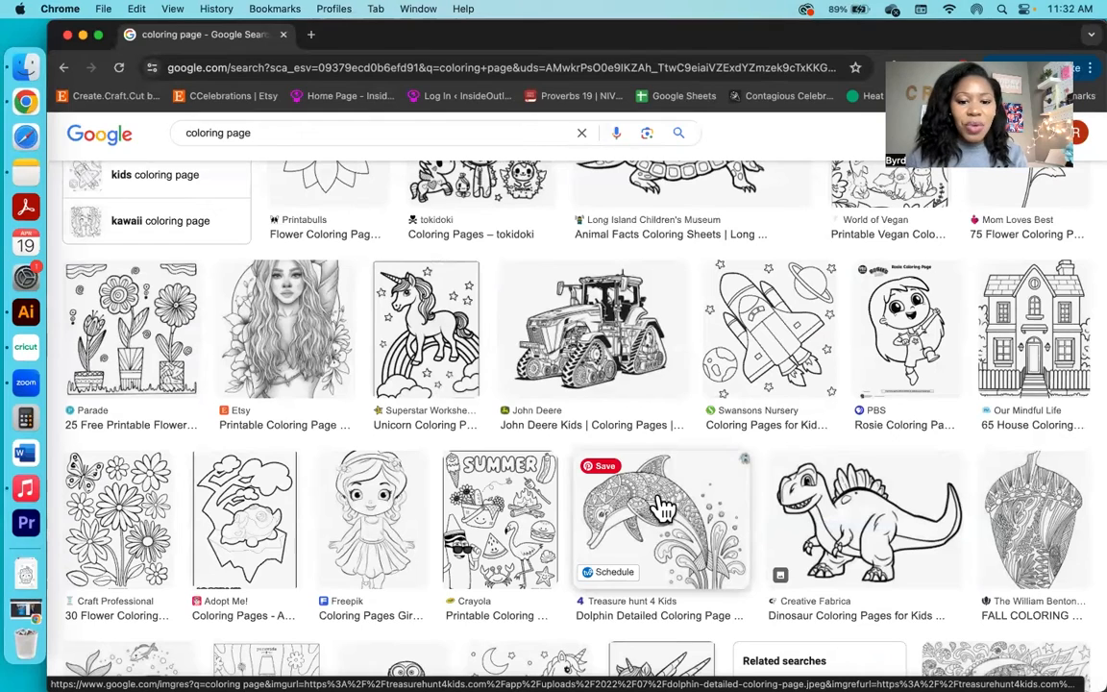
scroll(661, 507, "down", 1)
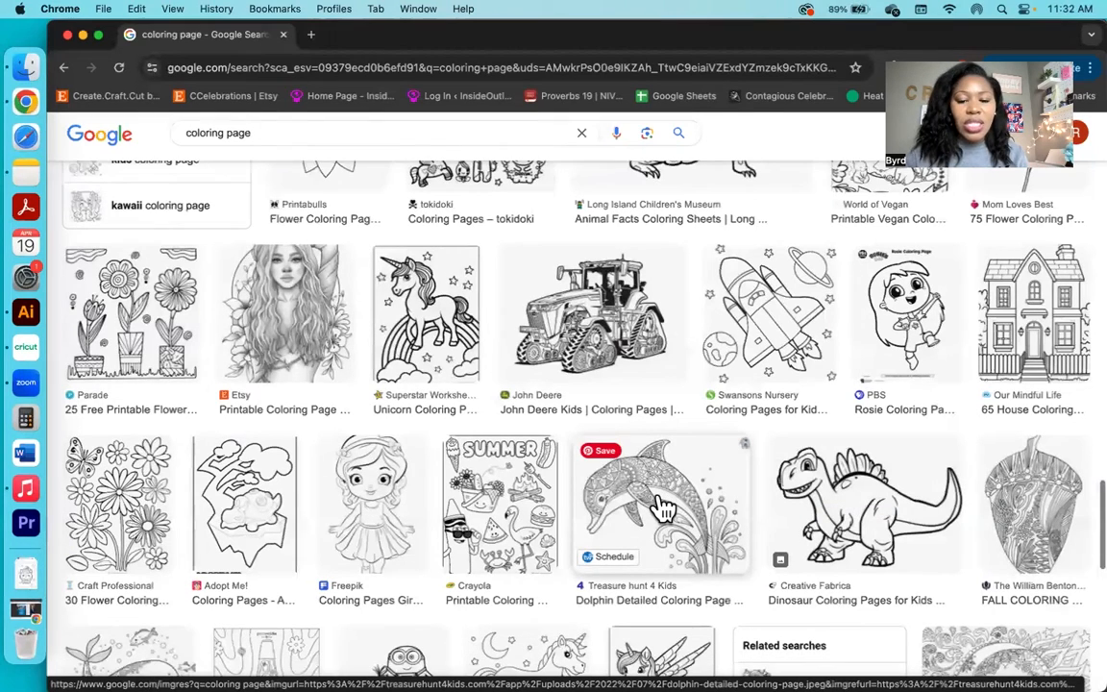
scroll(661, 508, "down", 8)
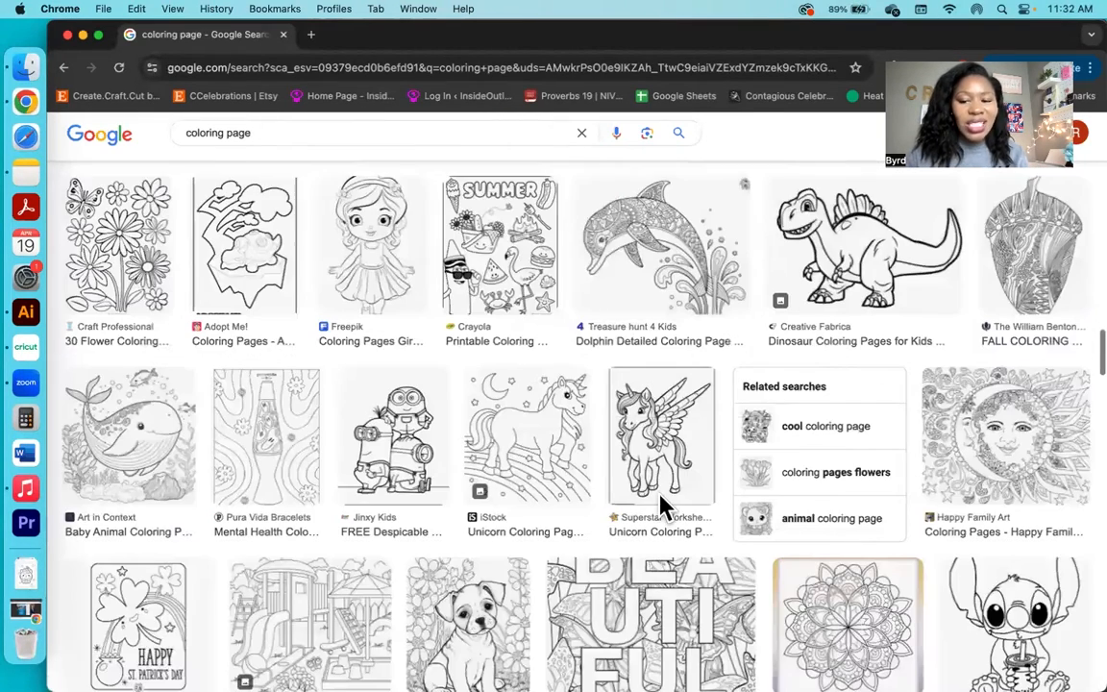
scroll(661, 508, "down", 4)
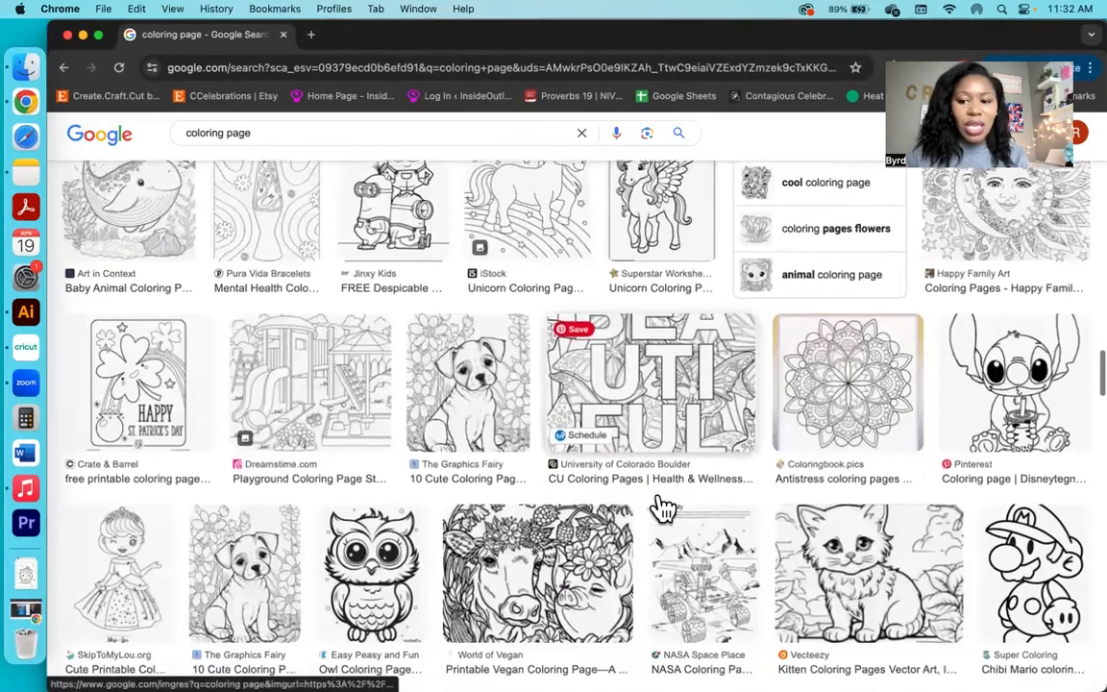
scroll(661, 507, "down", 3)
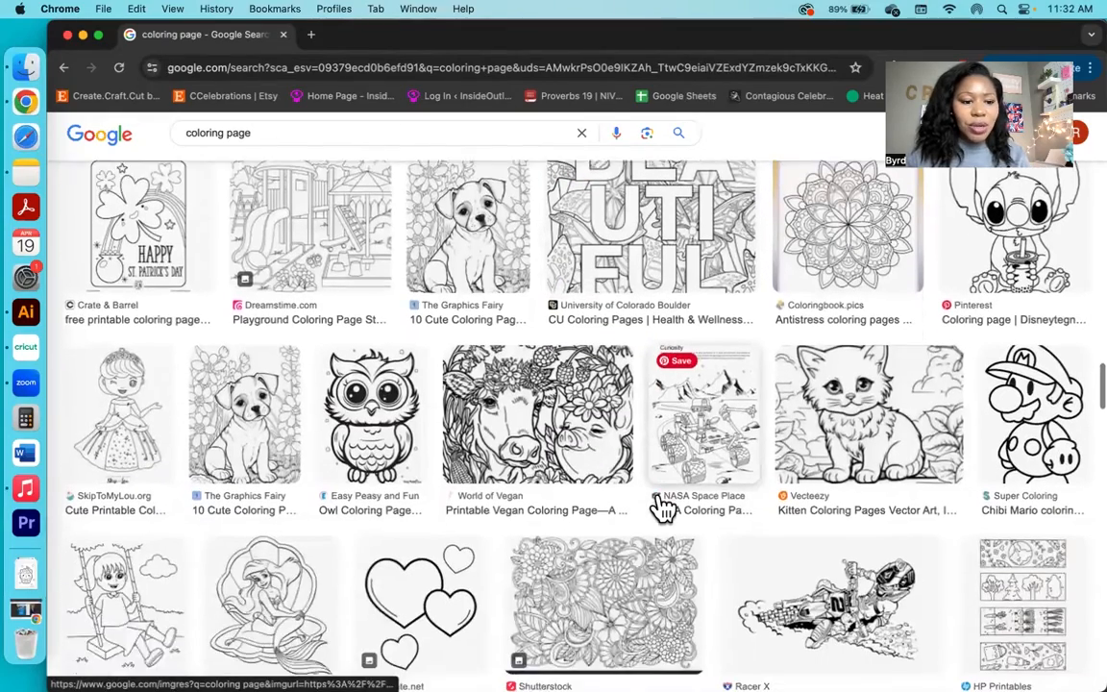
scroll(663, 507, "down", 1)
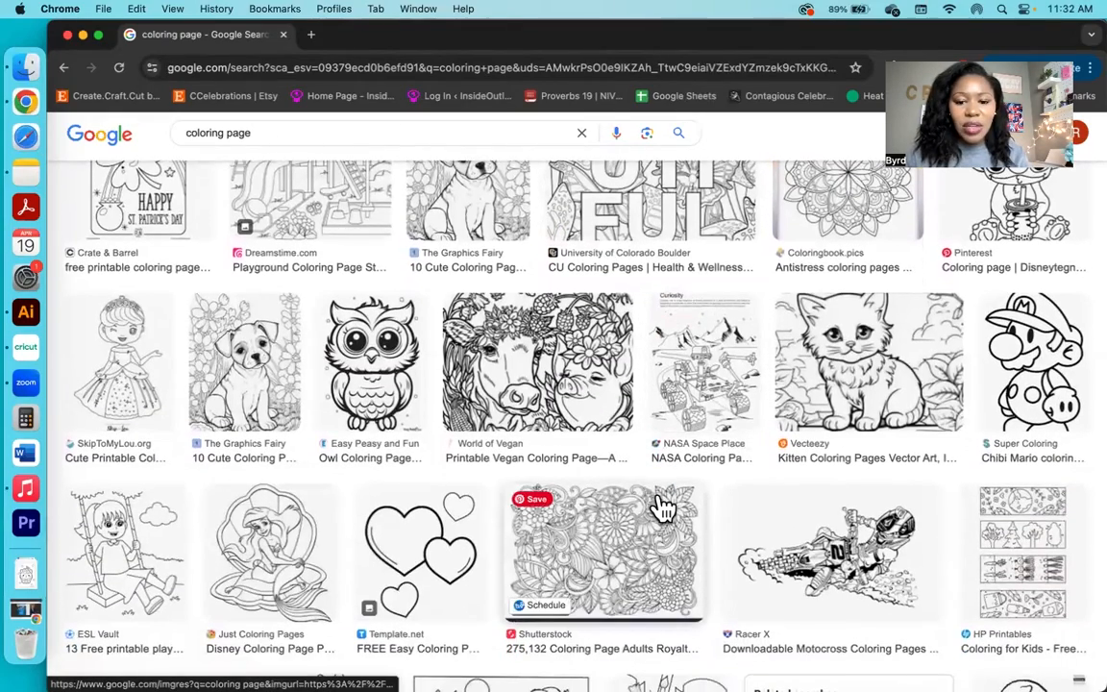
scroll(663, 508, "down", 1)
Step: Save the Super Coloring Chibi Mario image to Downloads as Mario
left_click(1002, 340)
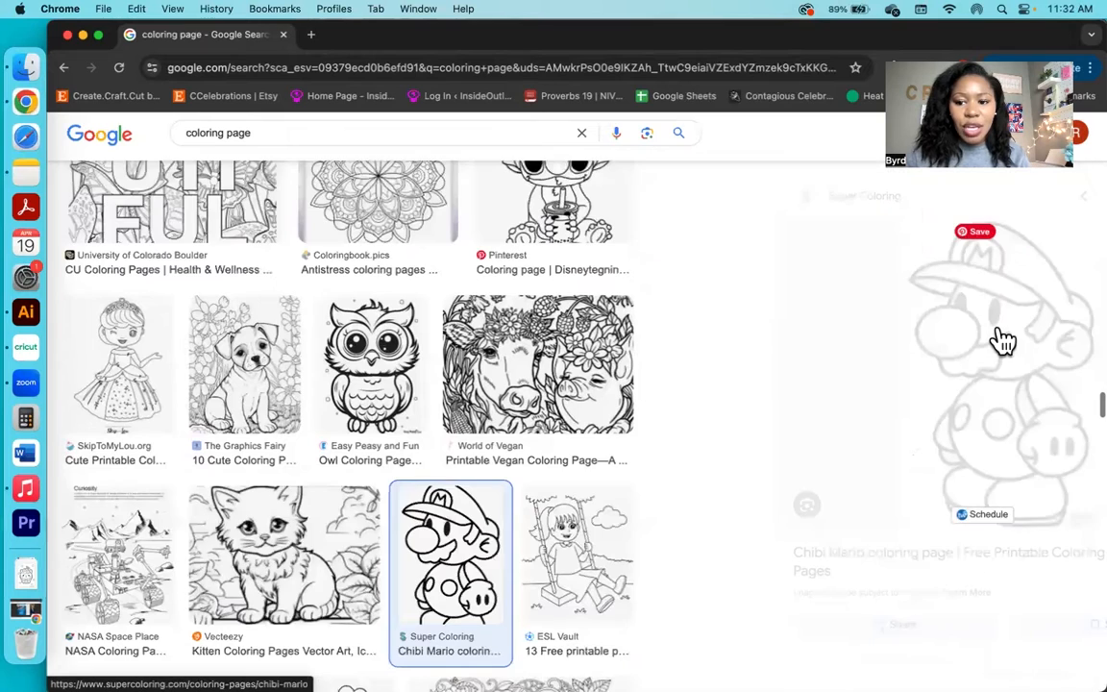
right_click(878, 306)
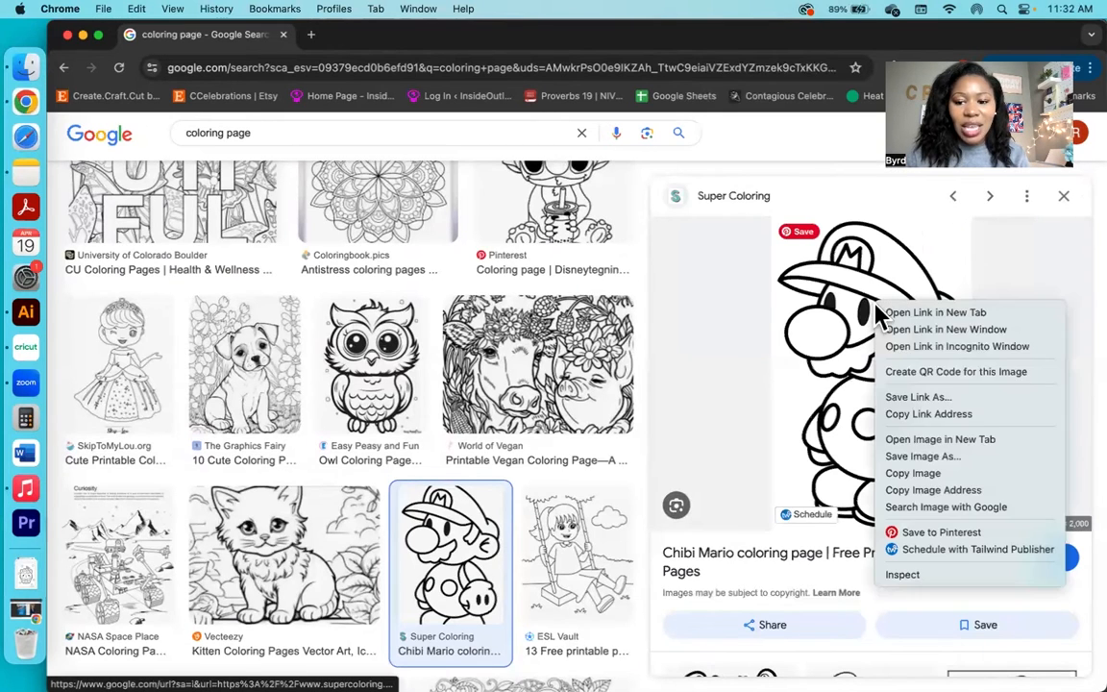
left_click(919, 457)
type("Ma")
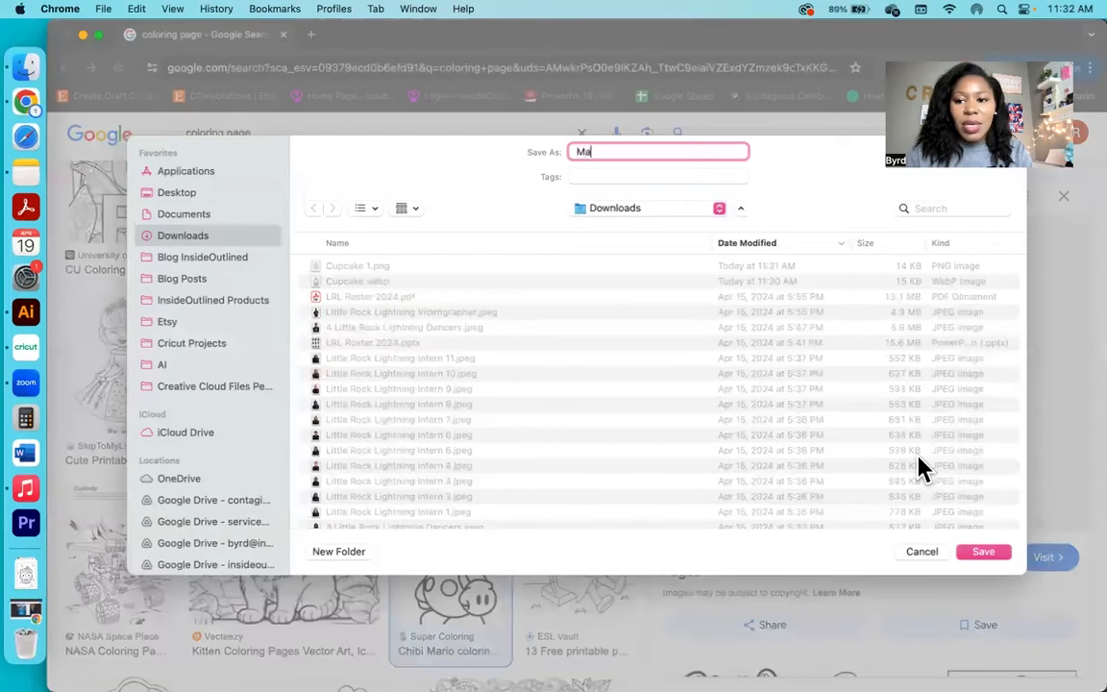
type("rio")
key("Return")
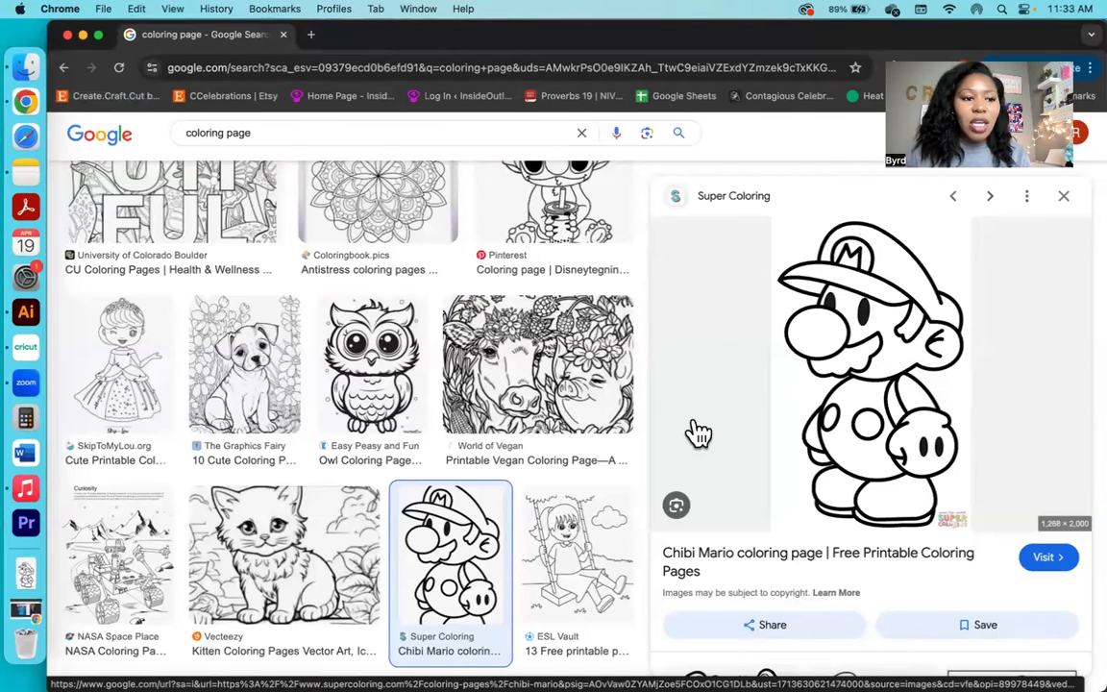
Step: Switch to Cricut Design Space and start a new image upload, leaving the file drop area open without choosing a file
left_click(27, 351)
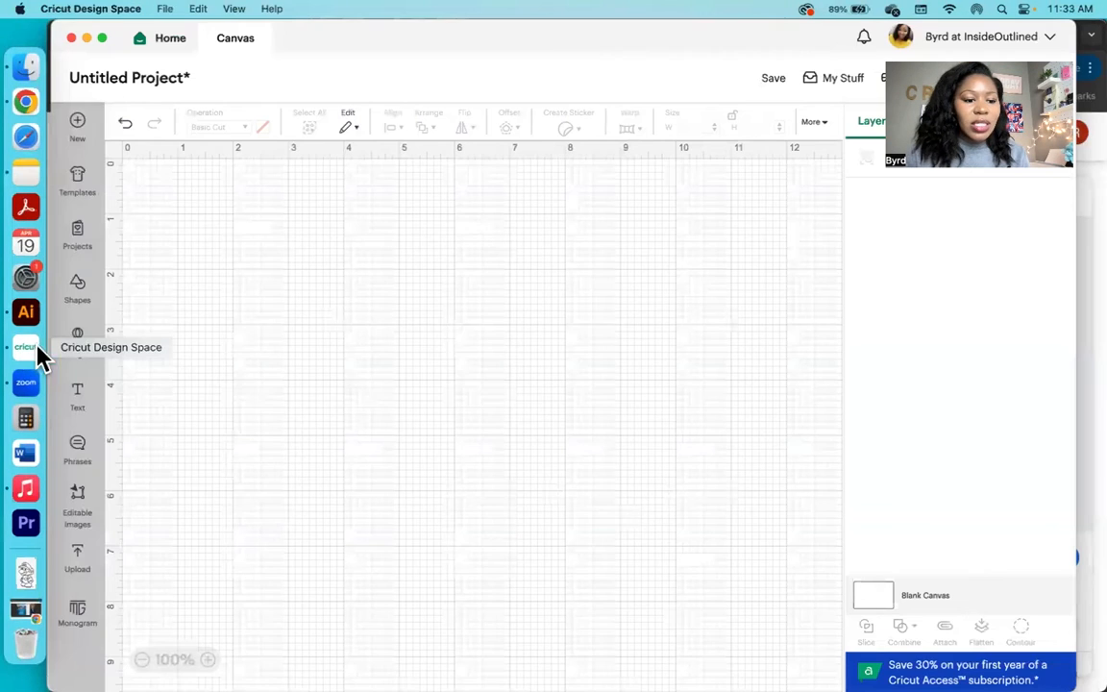
left_click(83, 559)
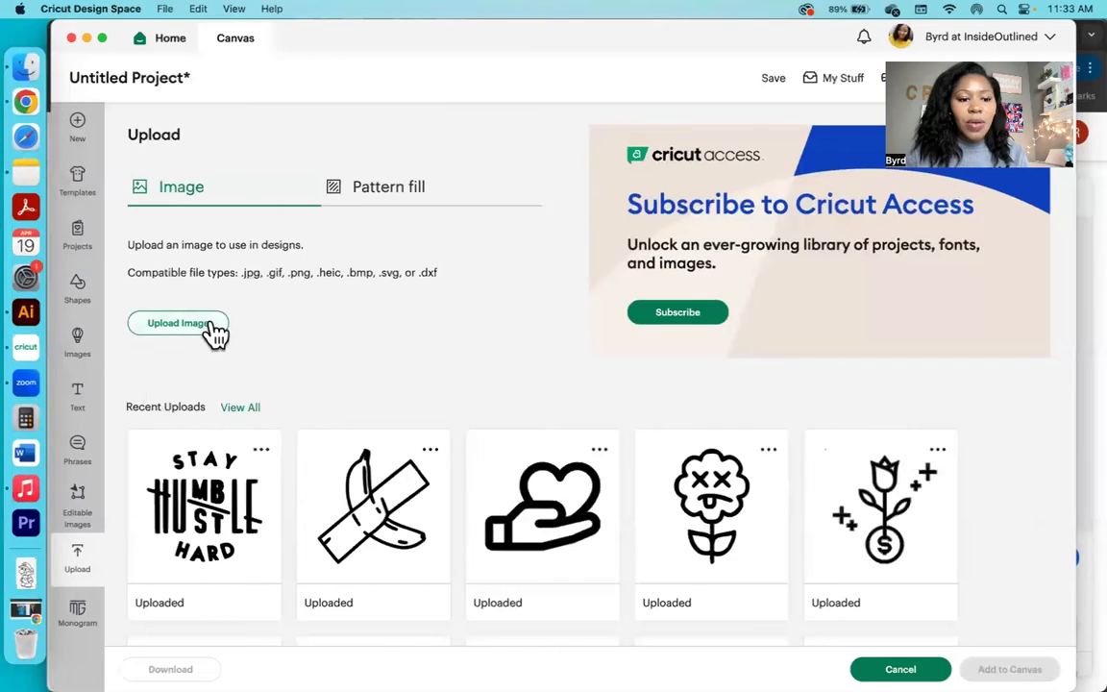
left_click(178, 323)
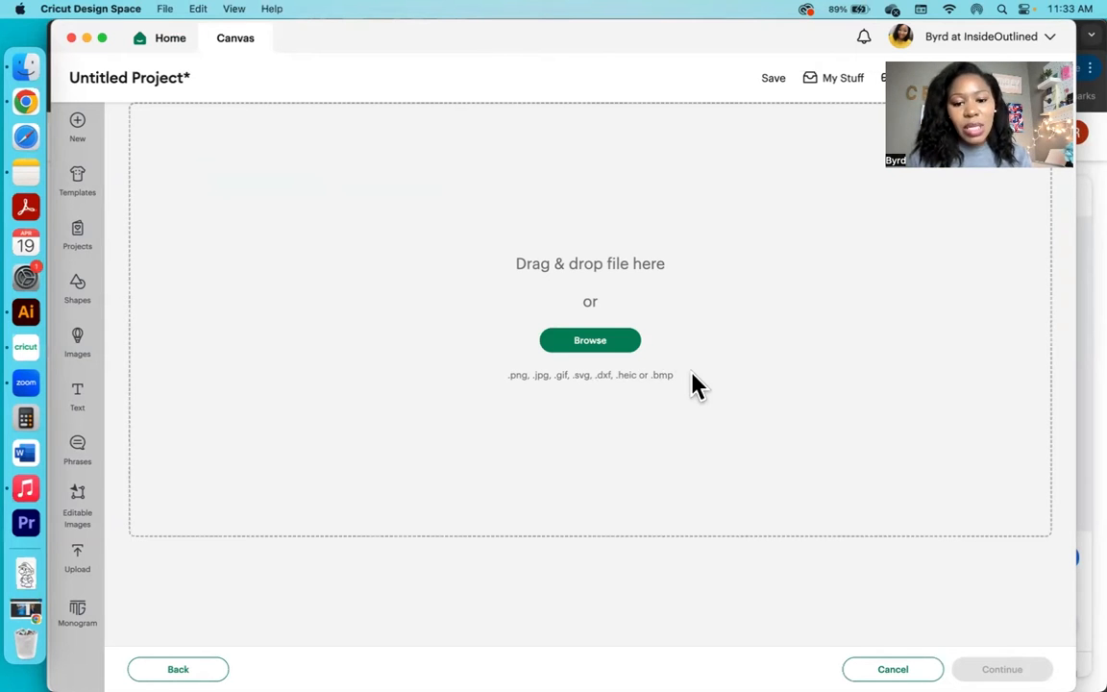
left_click(609, 342)
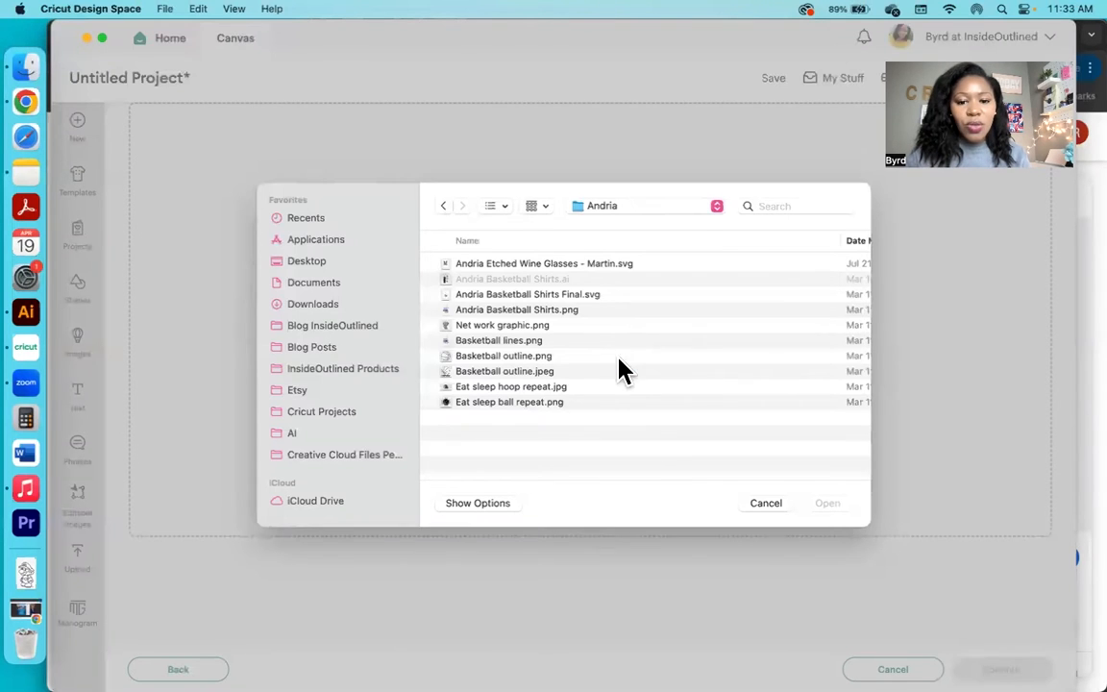
left_click(767, 503)
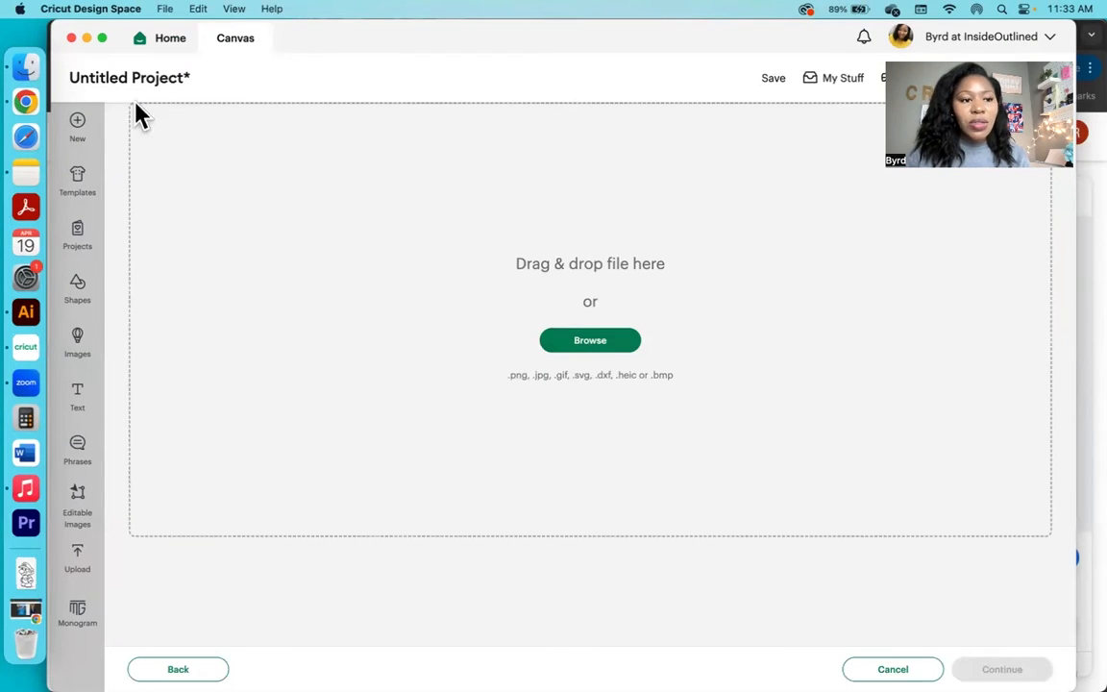
Step: Bring up the Downloads folder in Finder, select Cupcake.webp, and shrink the window to uncover the upload drop area
left_click(27, 69)
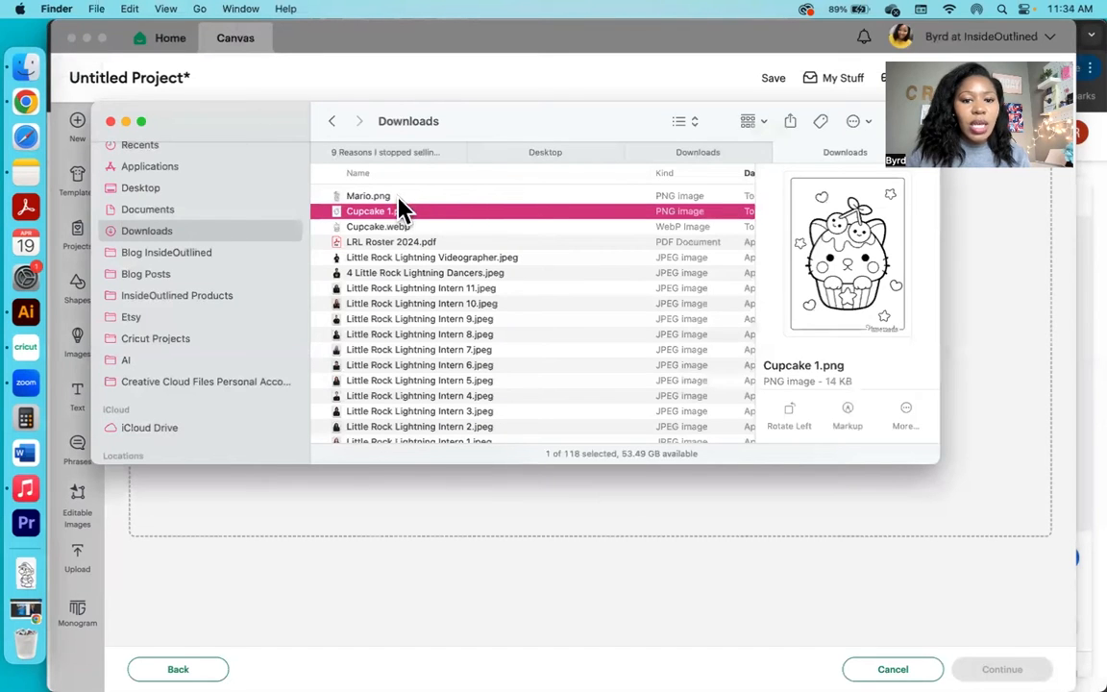
left_click(403, 227)
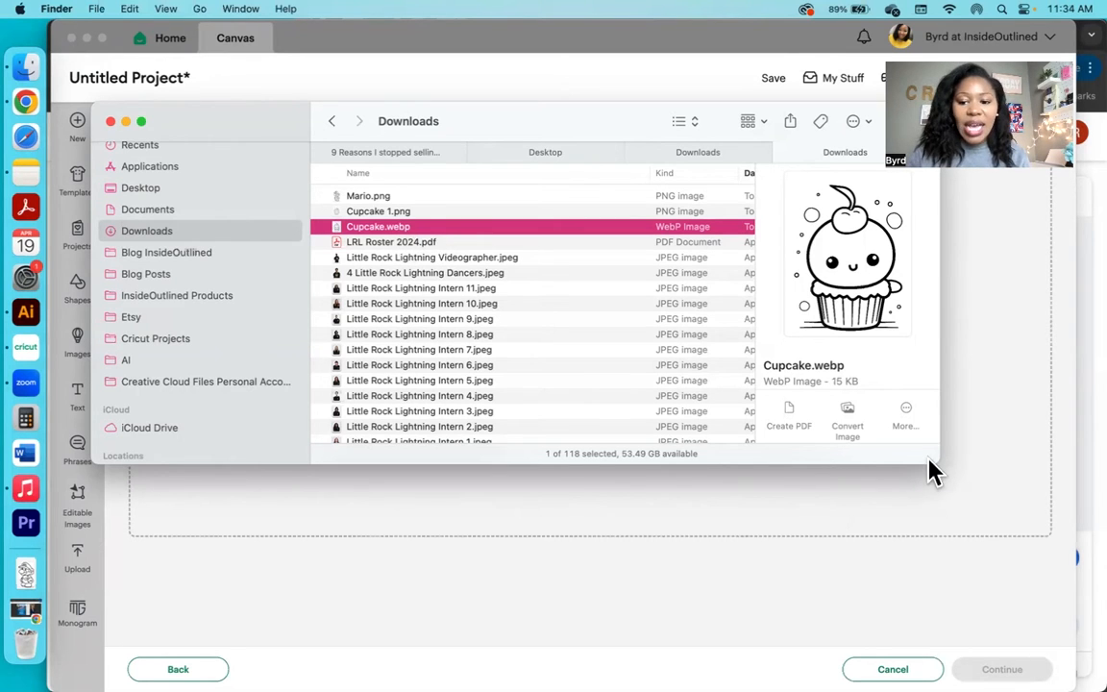
left_click_drag(941, 465, 995, 332)
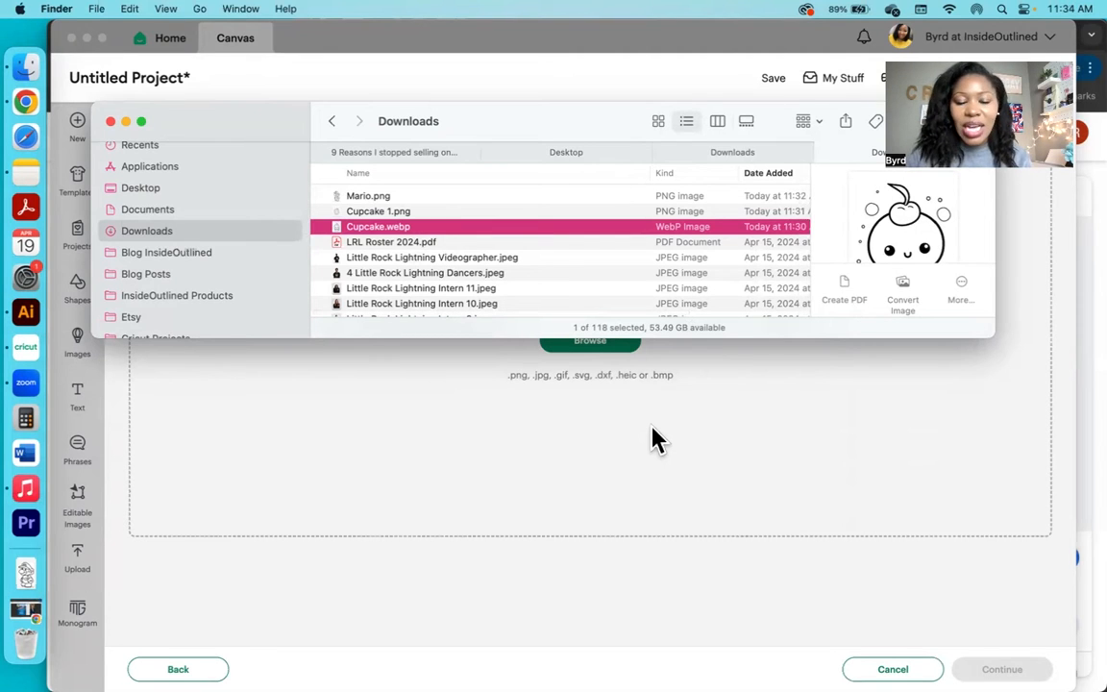
Step: Open Cupcake.webp in Preview, take a screenshot of the whole screen, and open the capture for editing
double_click(437, 229)
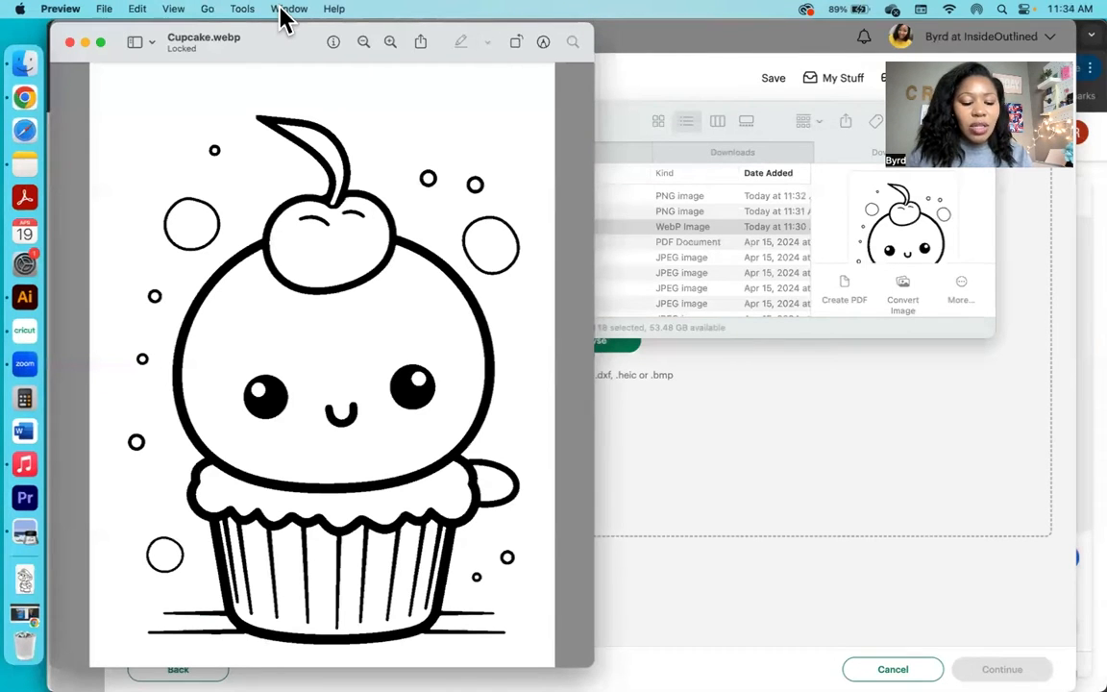
key("super+shift+3")
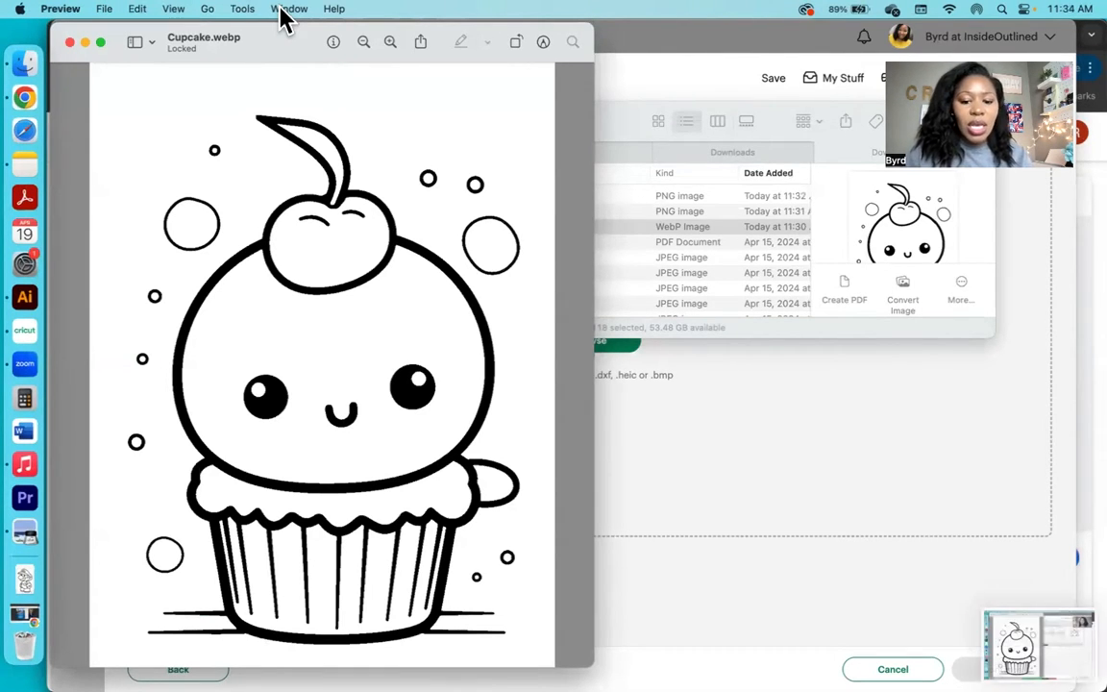
left_click(1037, 643)
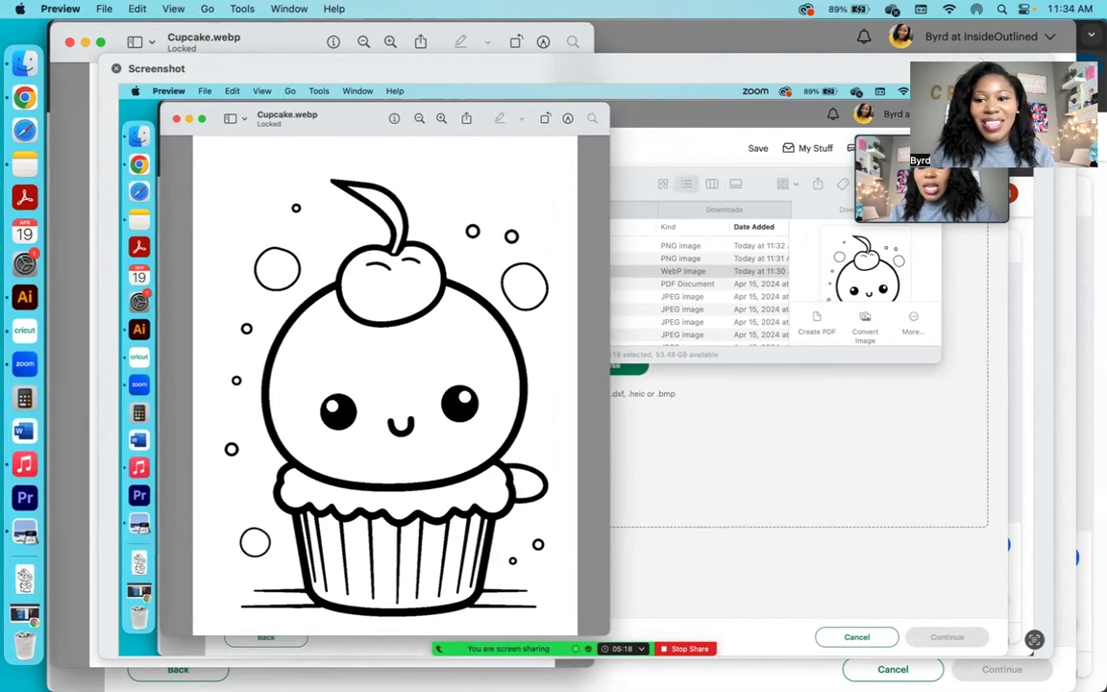
Step: Crop the screenshot tightly around the cupcake drawing, finish editing it, and close the Cupcake.webp preview
left_click_drag(1003, 114, 942, 175)
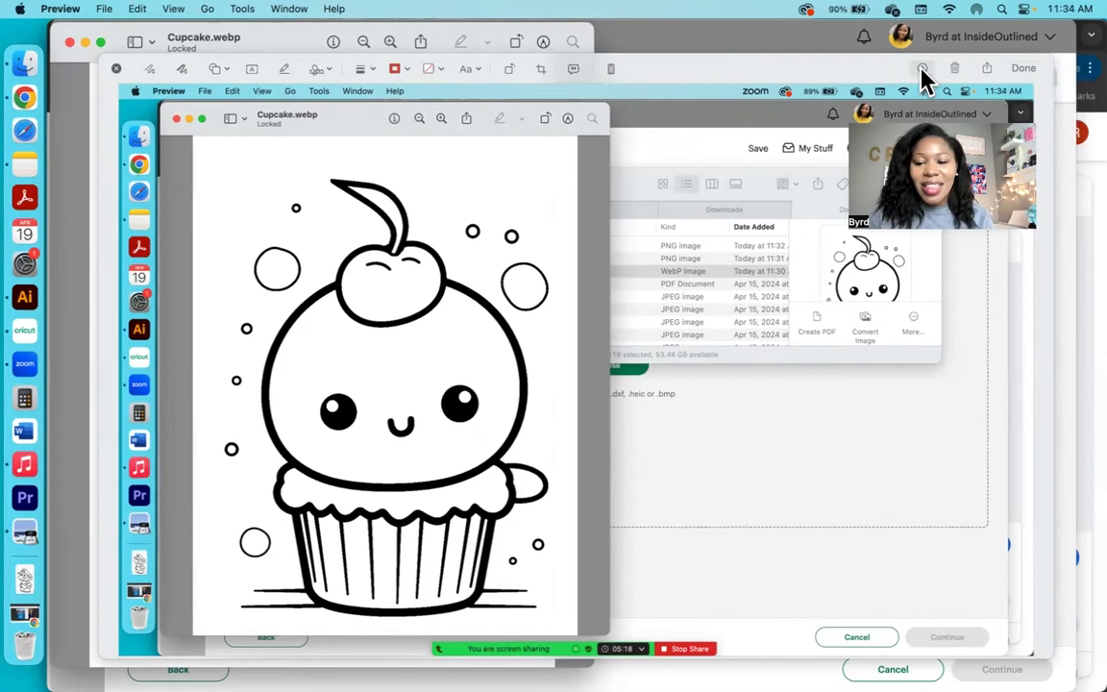
left_click(541, 69)
left_click_drag(1031, 87, 569, 143)
left_click_drag(129, 148, 219, 153)
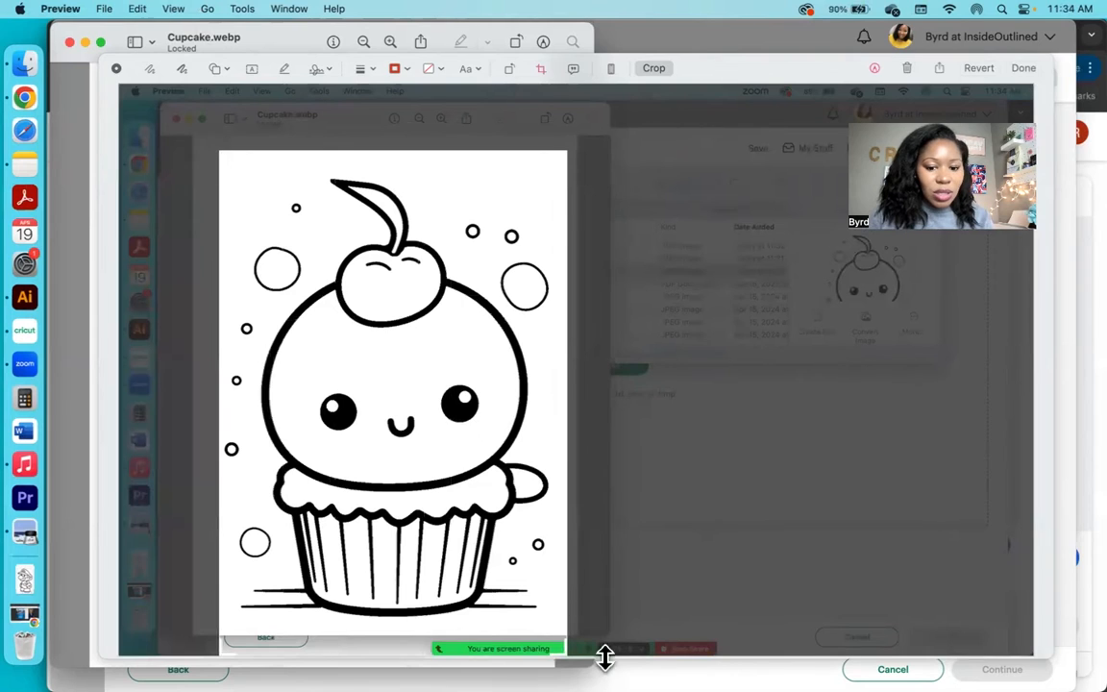
left_click_drag(560, 649, 560, 623)
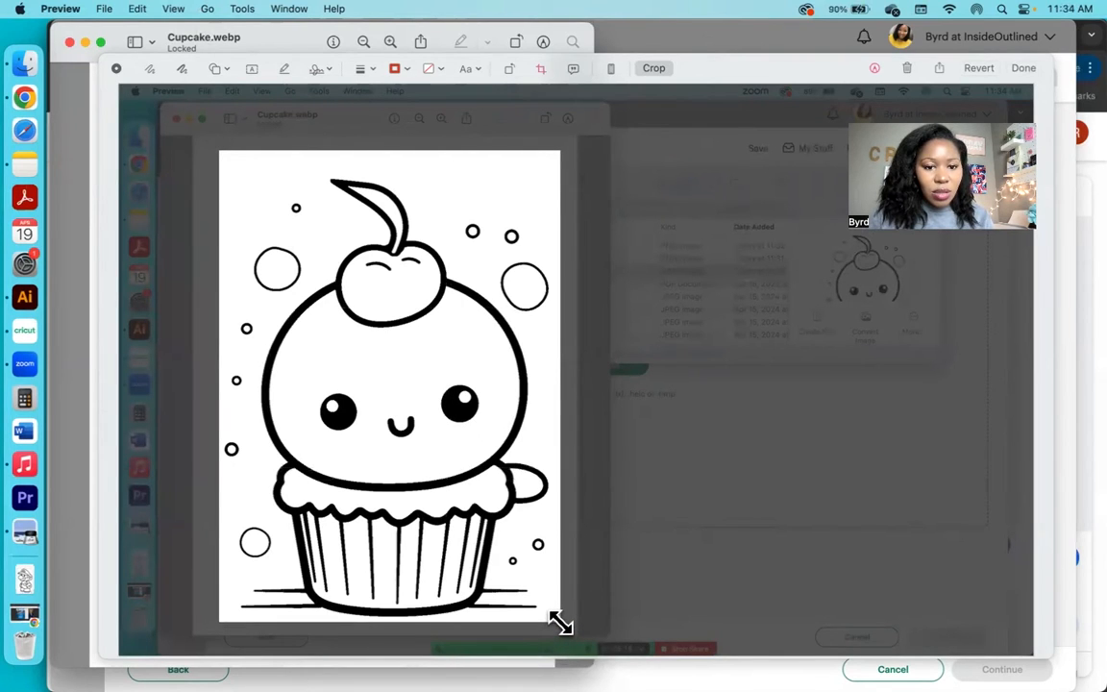
left_click(649, 71)
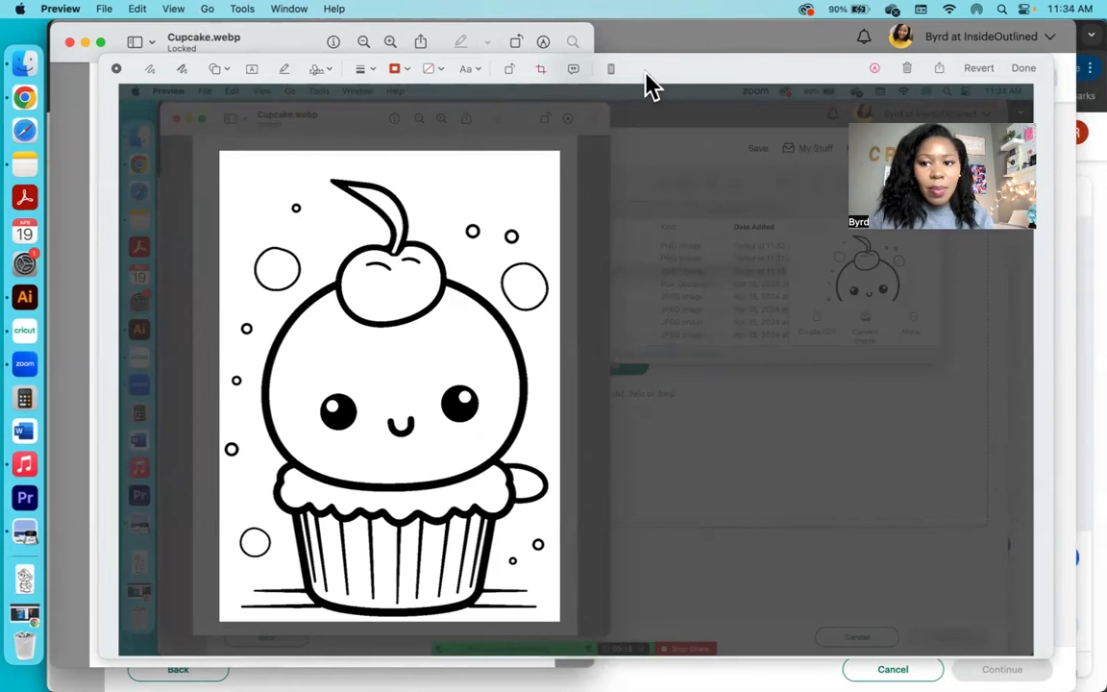
left_click(1024, 71)
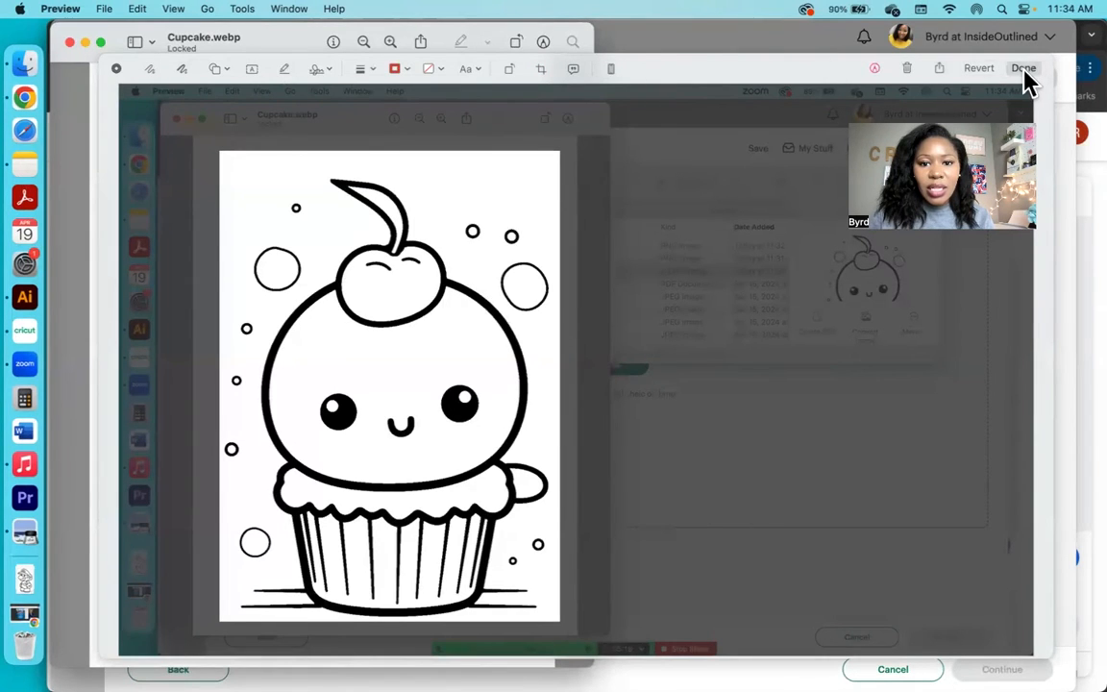
left_click(69, 41)
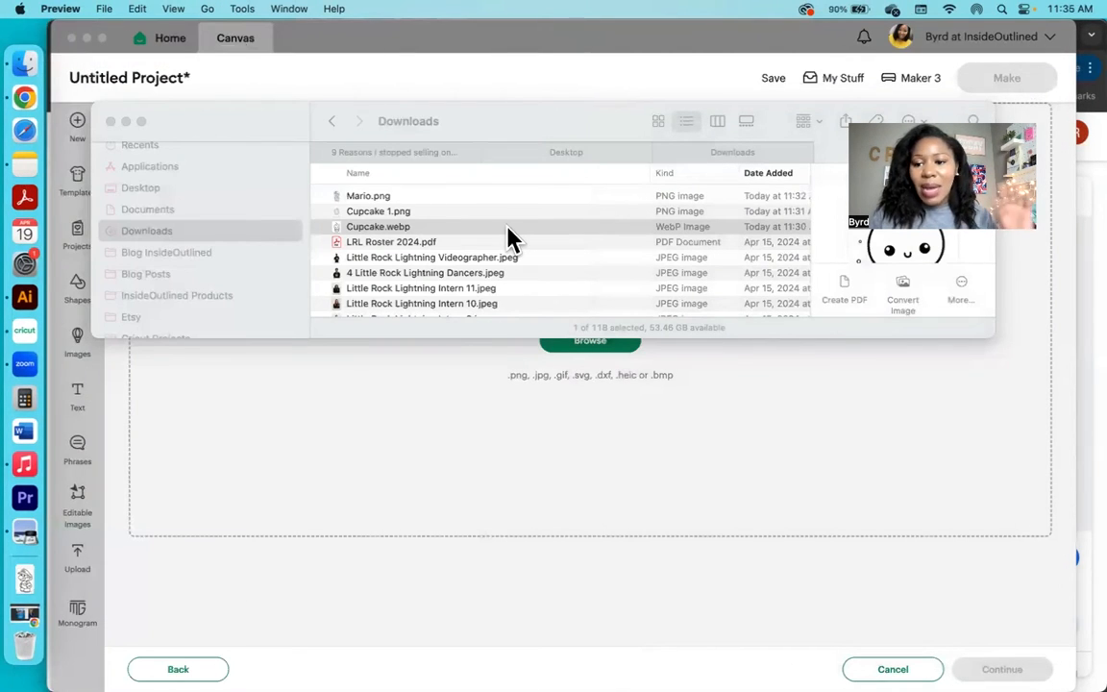
Step: Upload Cupcake 1.png from Downloads to Design Space as a Complex image and continue to the background remover
left_click(418, 203)
left_click(379, 212)
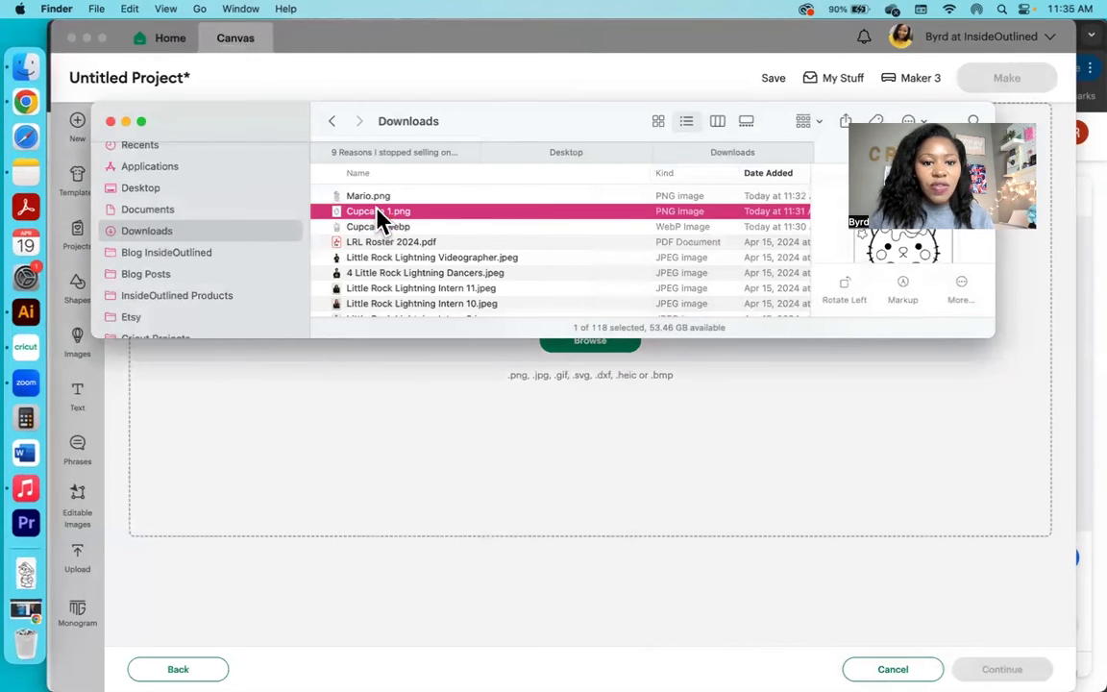
left_click_drag(407, 219, 519, 375)
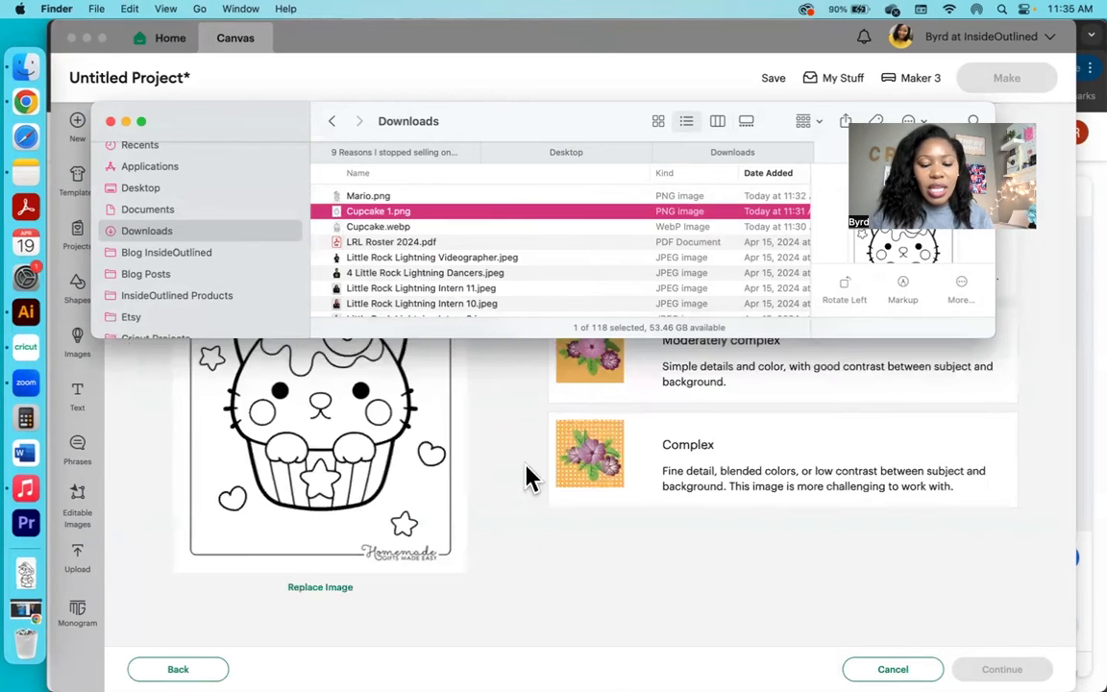
left_click(622, 593)
left_click(745, 489)
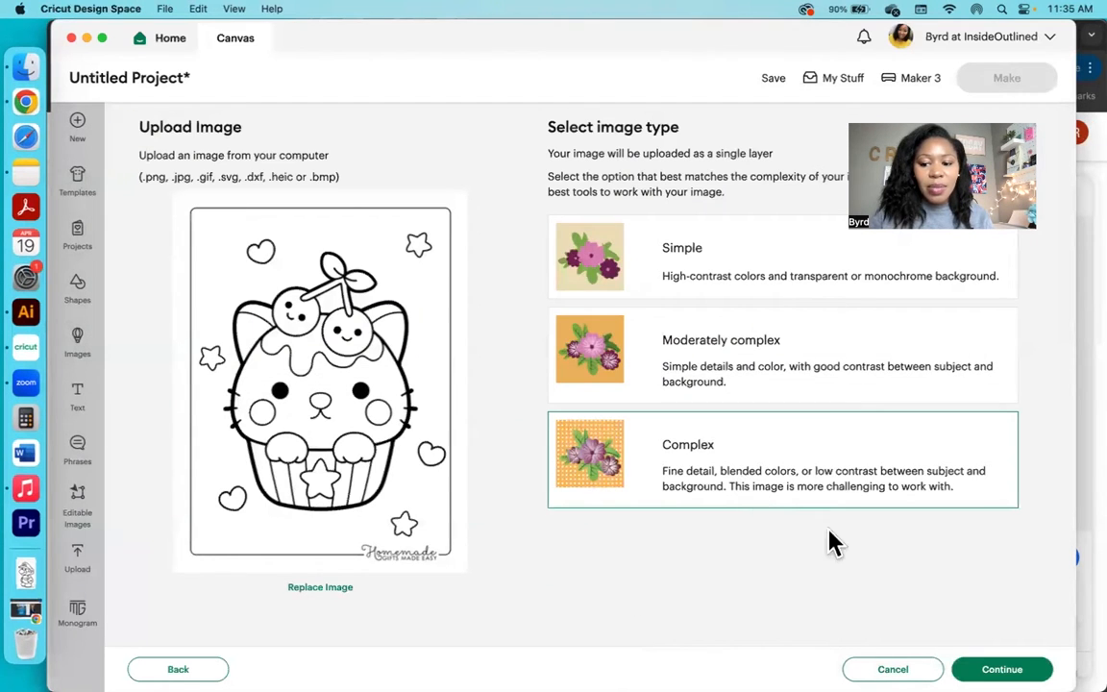
left_click(999, 668)
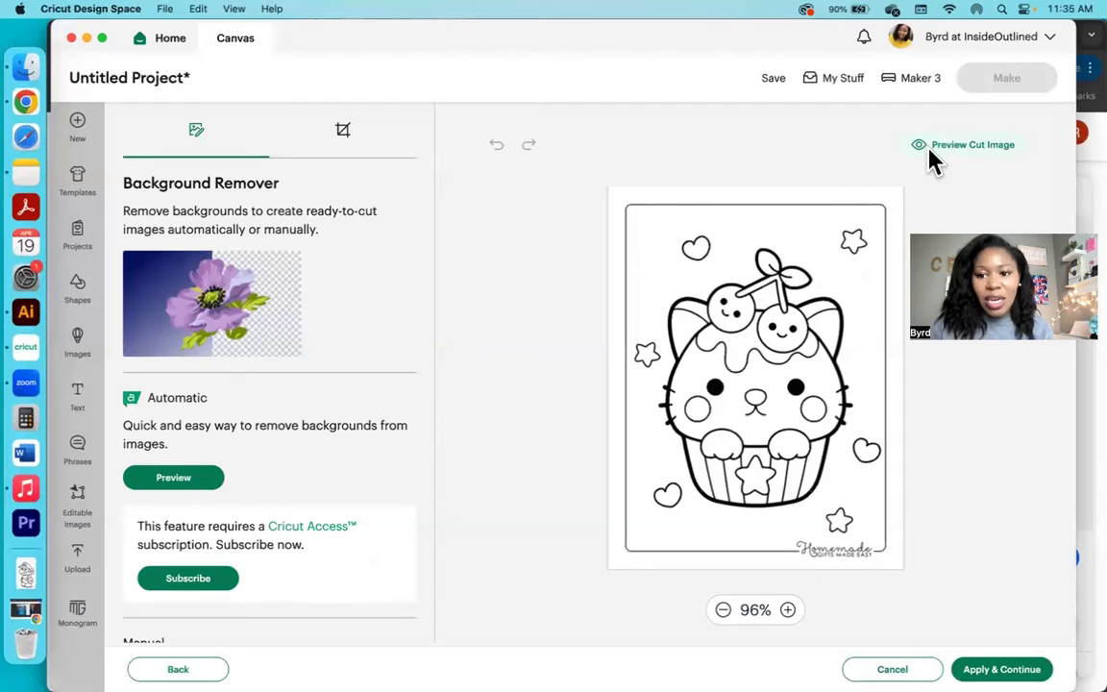
Step: Remove the white background around the cat cupcake, previewing the cut image before and after
left_click(973, 153)
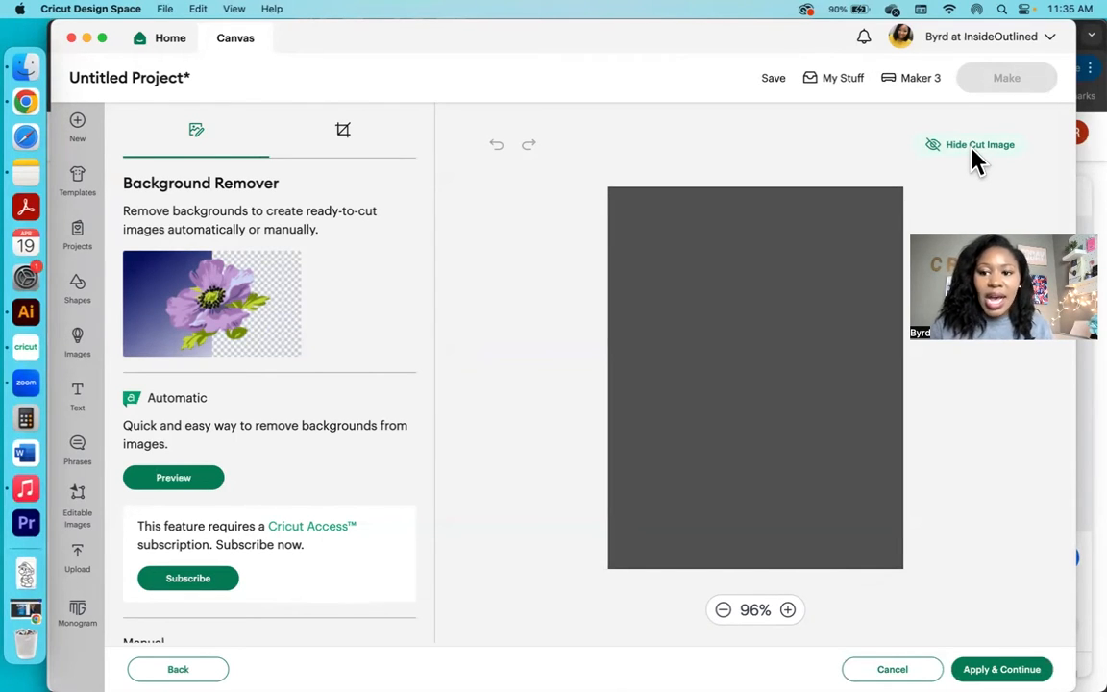
left_click(973, 152)
left_click(759, 223)
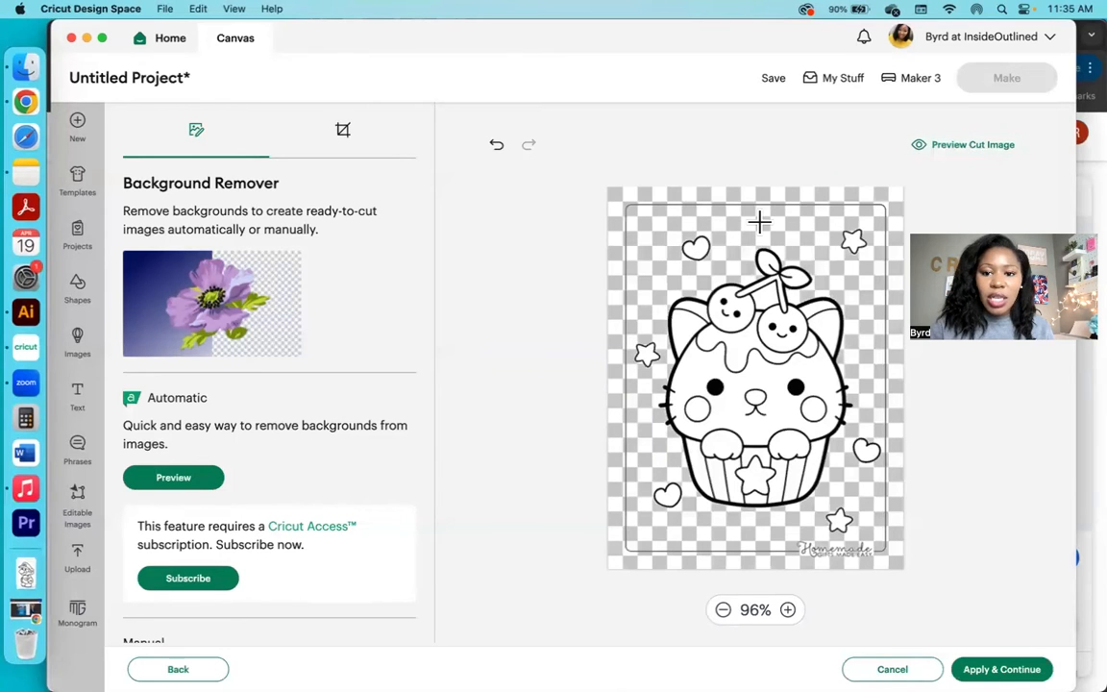
left_click(959, 154)
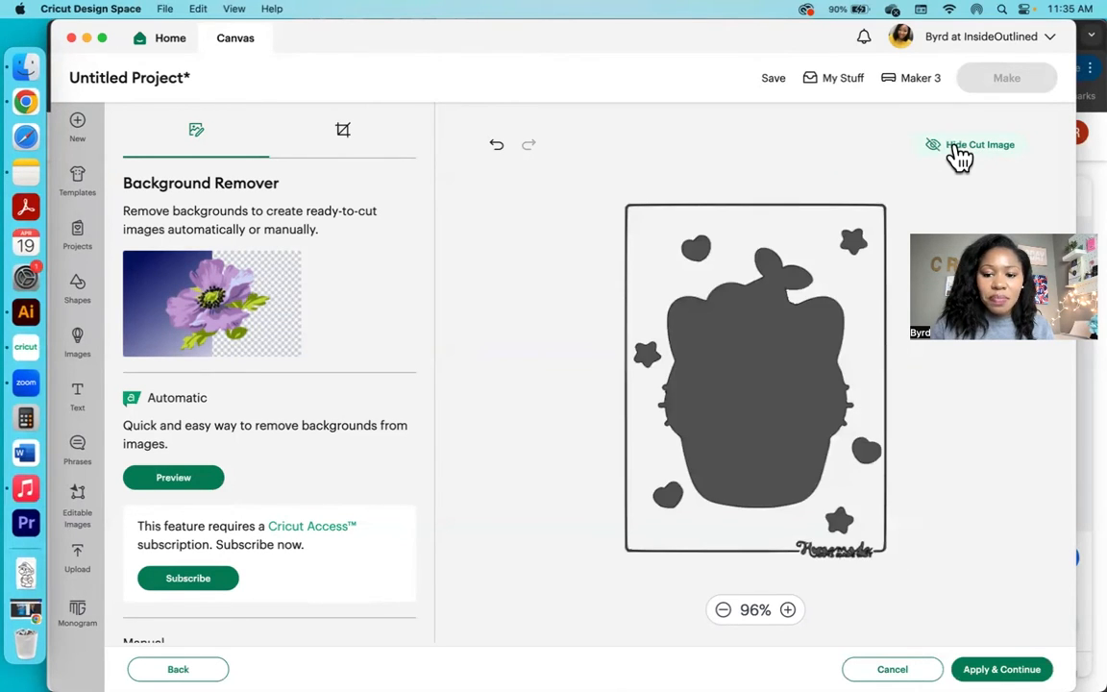
Step: Remove the white areas inside the cat cupcake drawing, checking the details close up, and preview the cut image
left_click(959, 152)
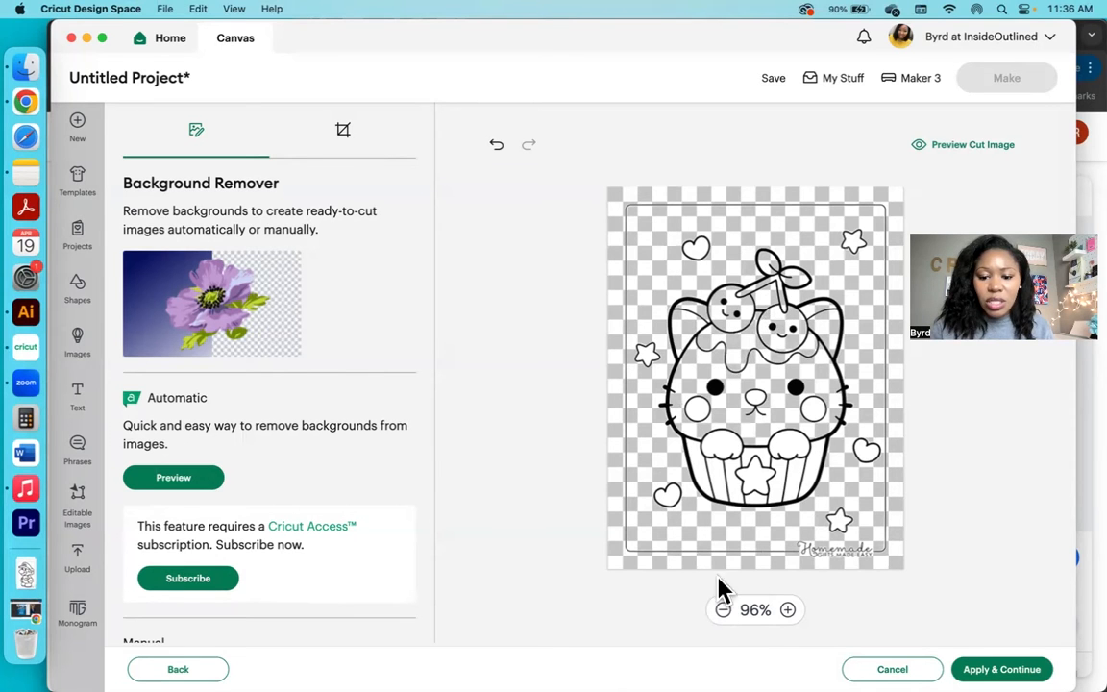
left_click(788, 610)
left_click(787, 610)
left_click(788, 610)
scroll(783, 473, "down", 3)
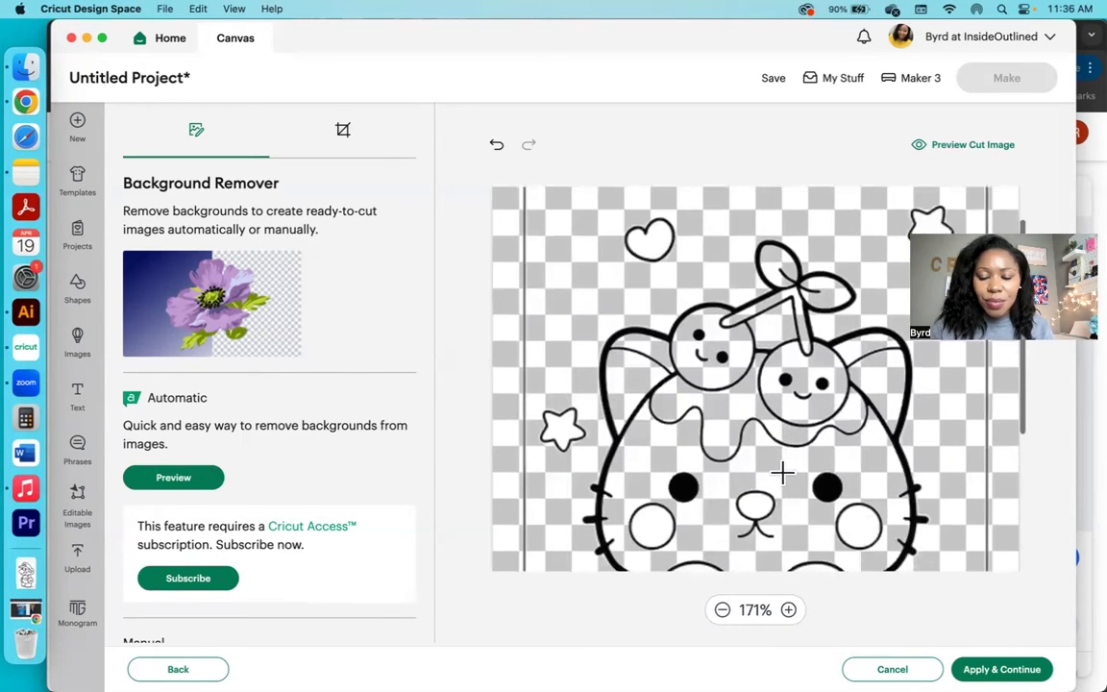
scroll(783, 472, "down", 5)
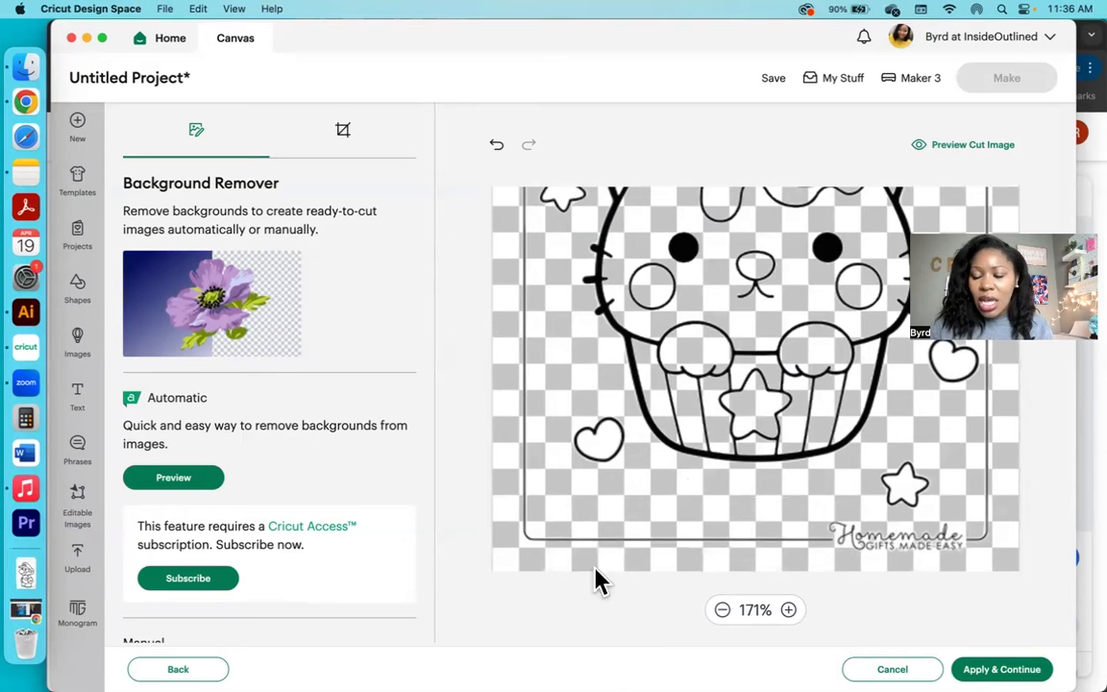
left_click(723, 610)
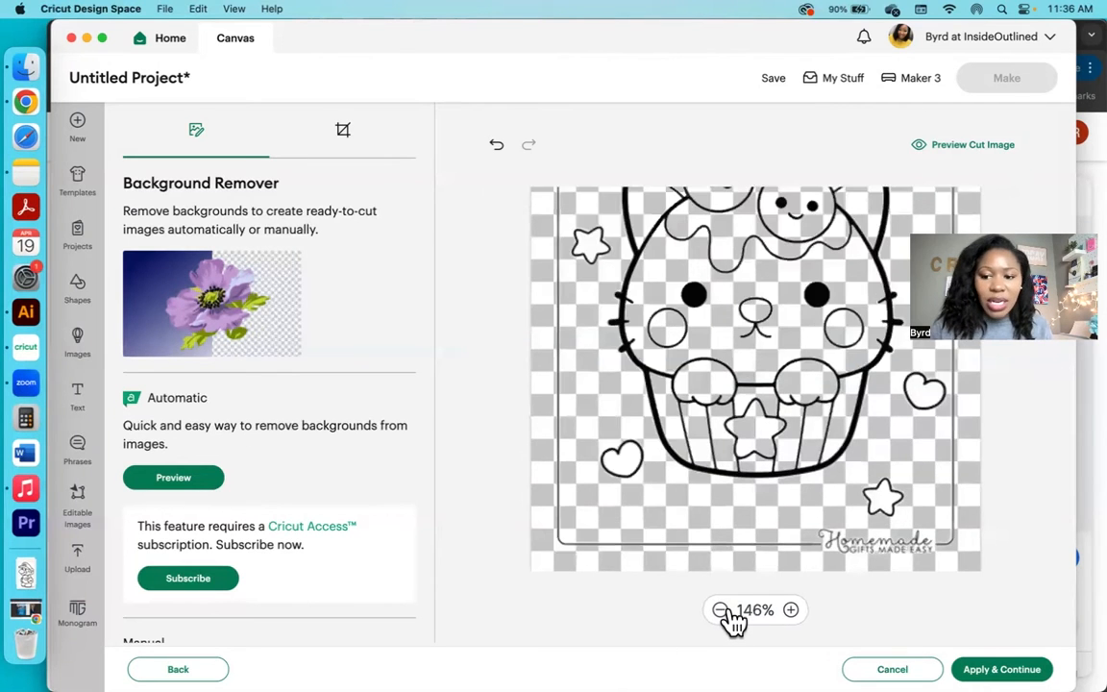
left_click(723, 609)
left_click(723, 609)
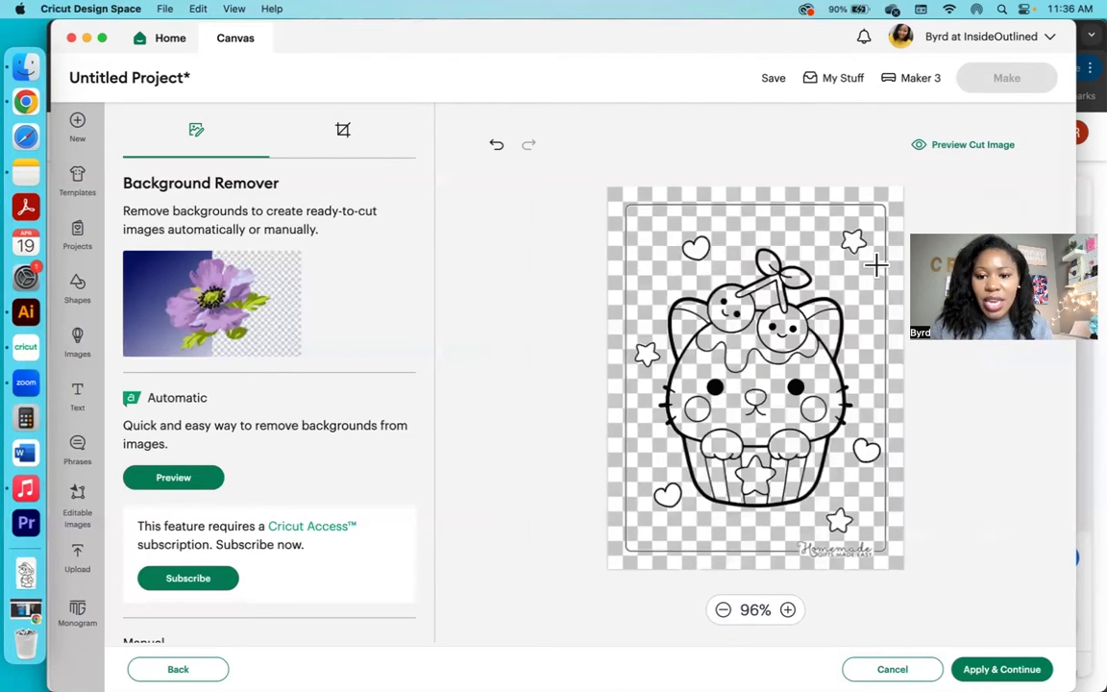
left_click(960, 144)
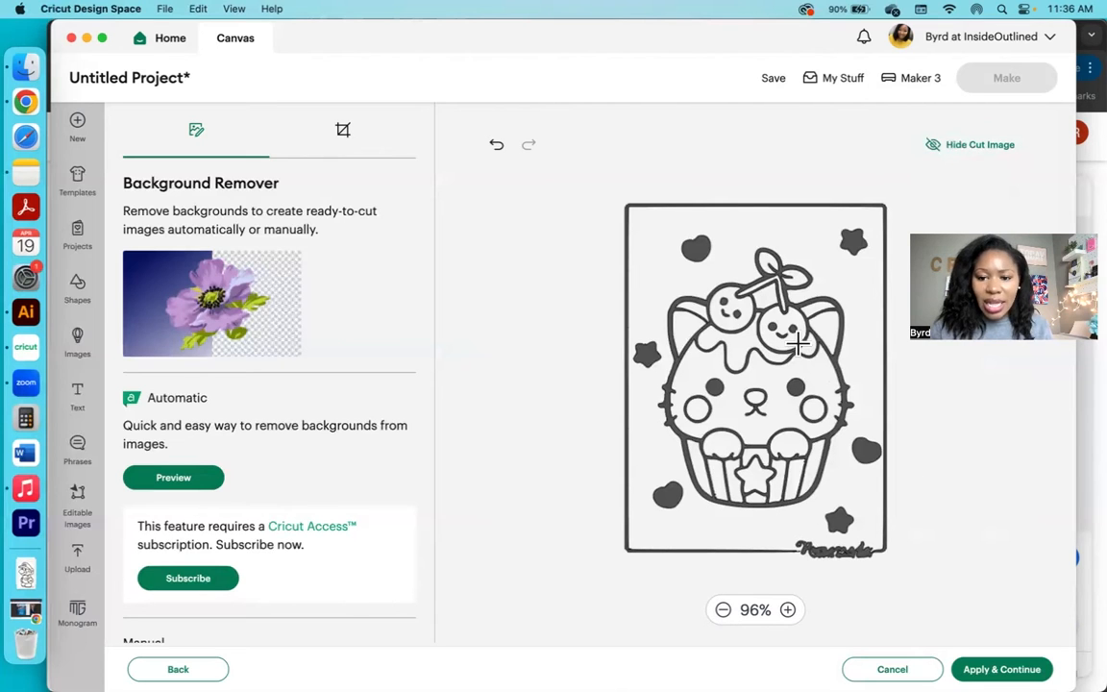
Step: Inspect the cut preview up close, from the cherries down to the cupcake wrapper
left_click(787, 609)
left_click(787, 609)
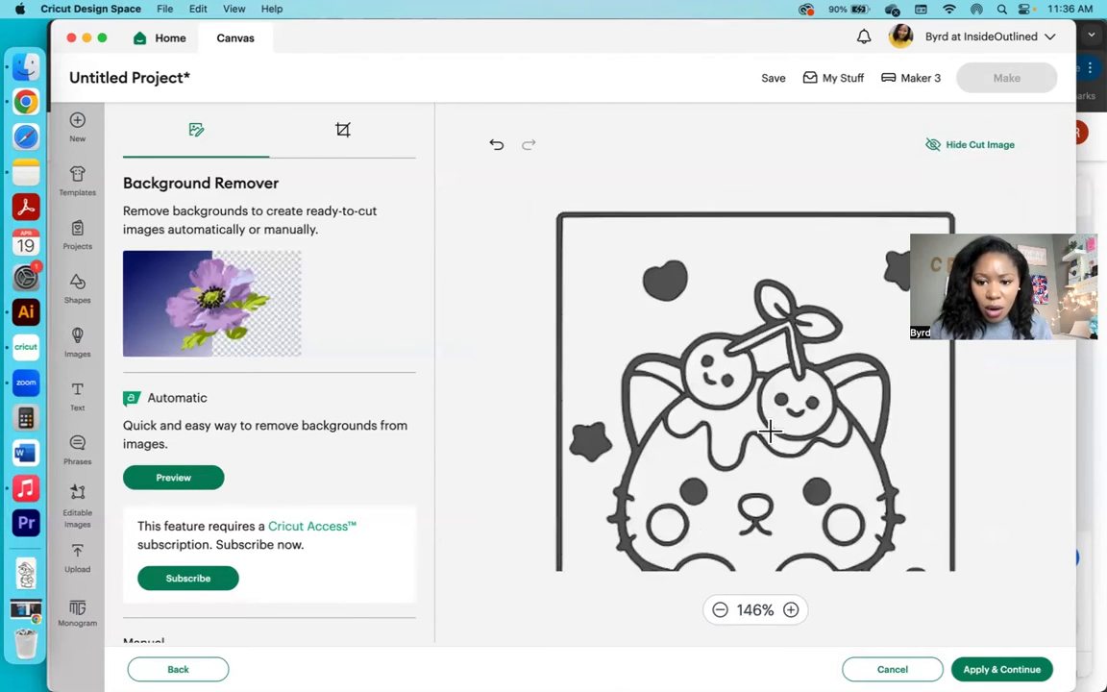
scroll(770, 433, "down", 3)
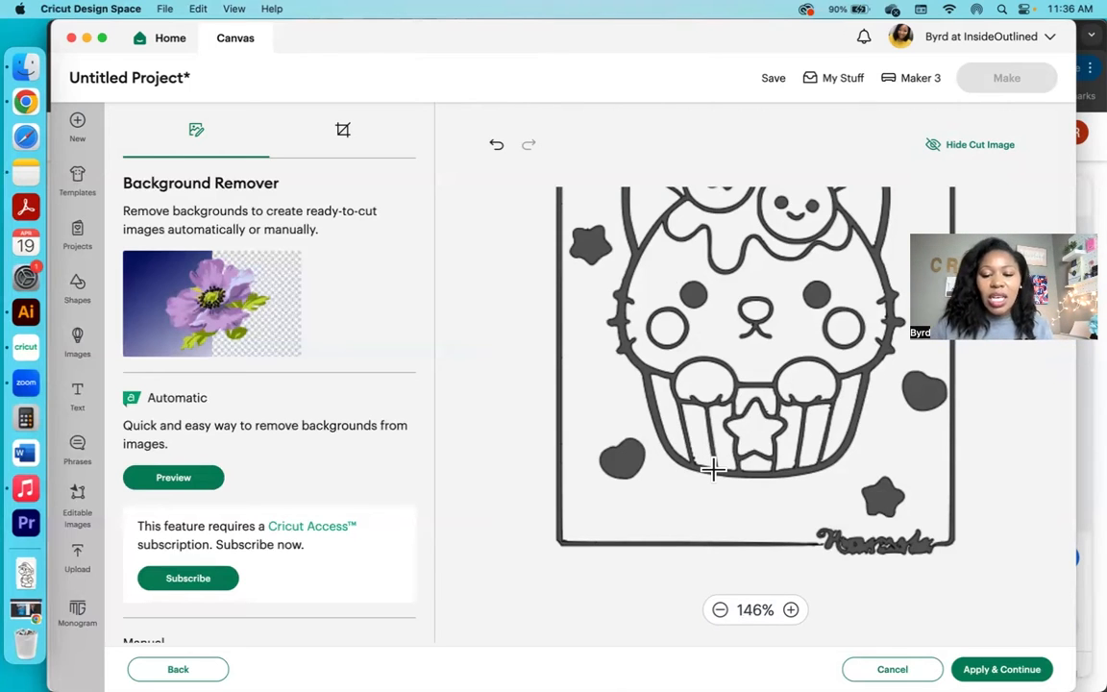
scroll(712, 468, "up", 2)
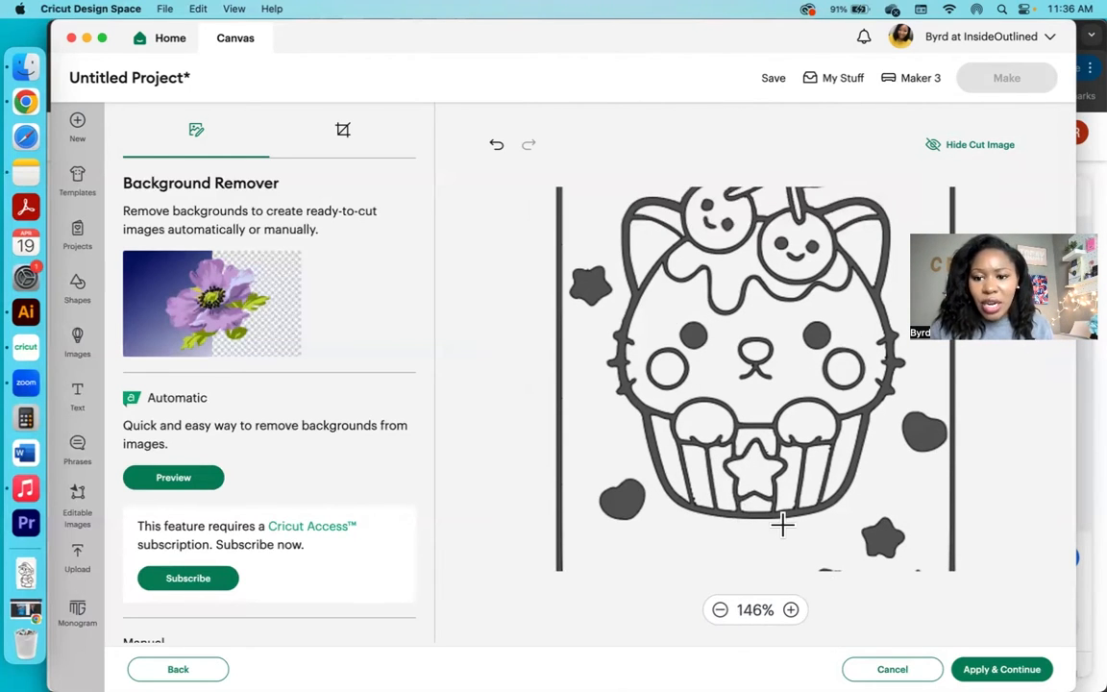
left_click(720, 610)
left_click(721, 610)
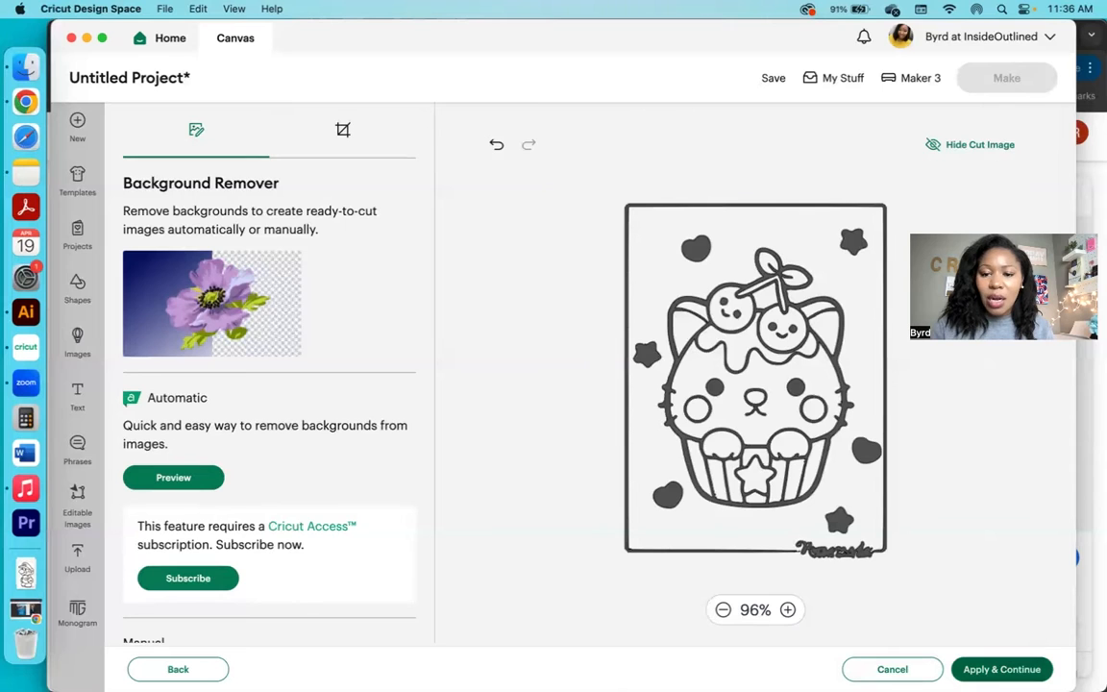
Step: Apply the background removal, upload Cupcake 1 as a Cut Image, and place it on the canvas
left_click(1001, 668)
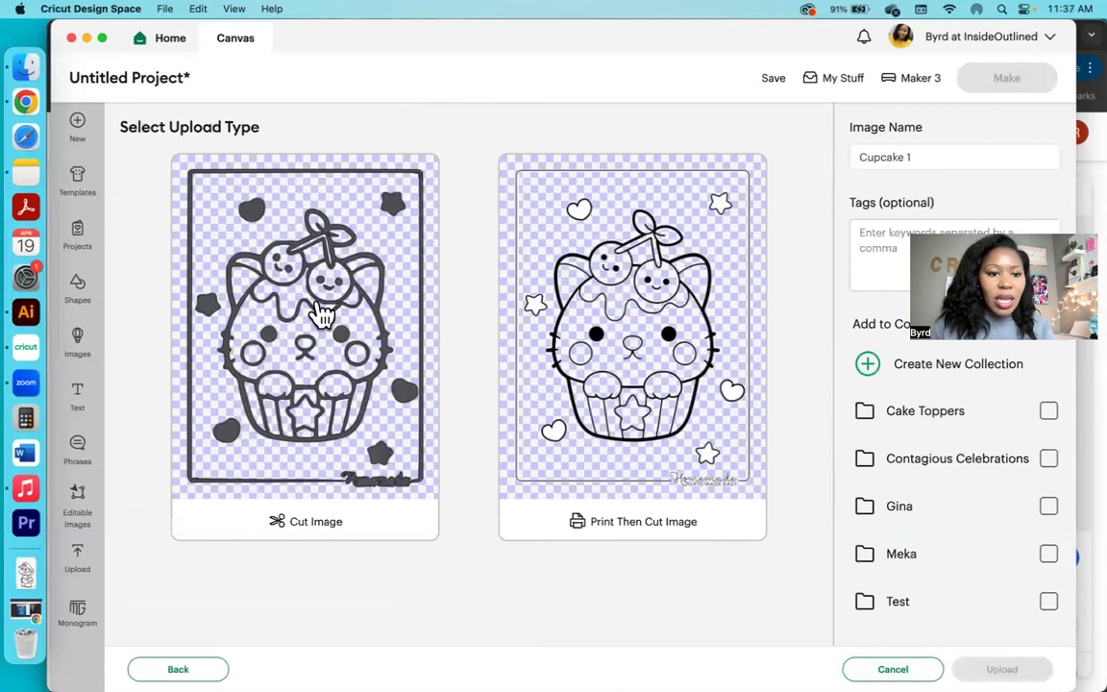
left_click(354, 261)
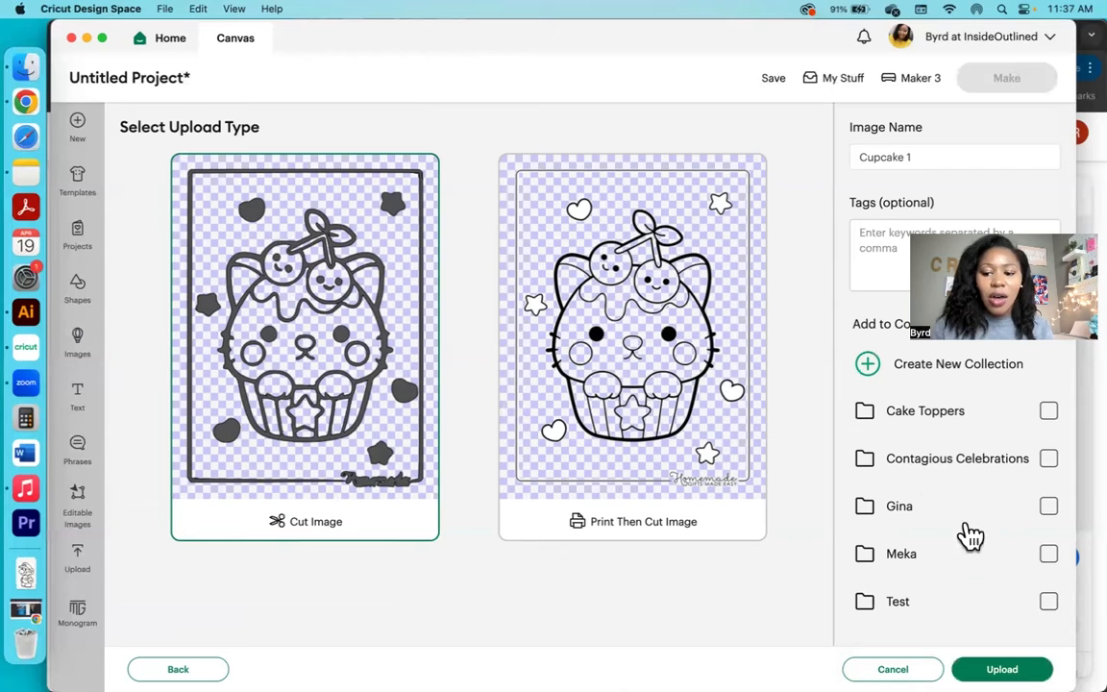
left_click(1002, 669)
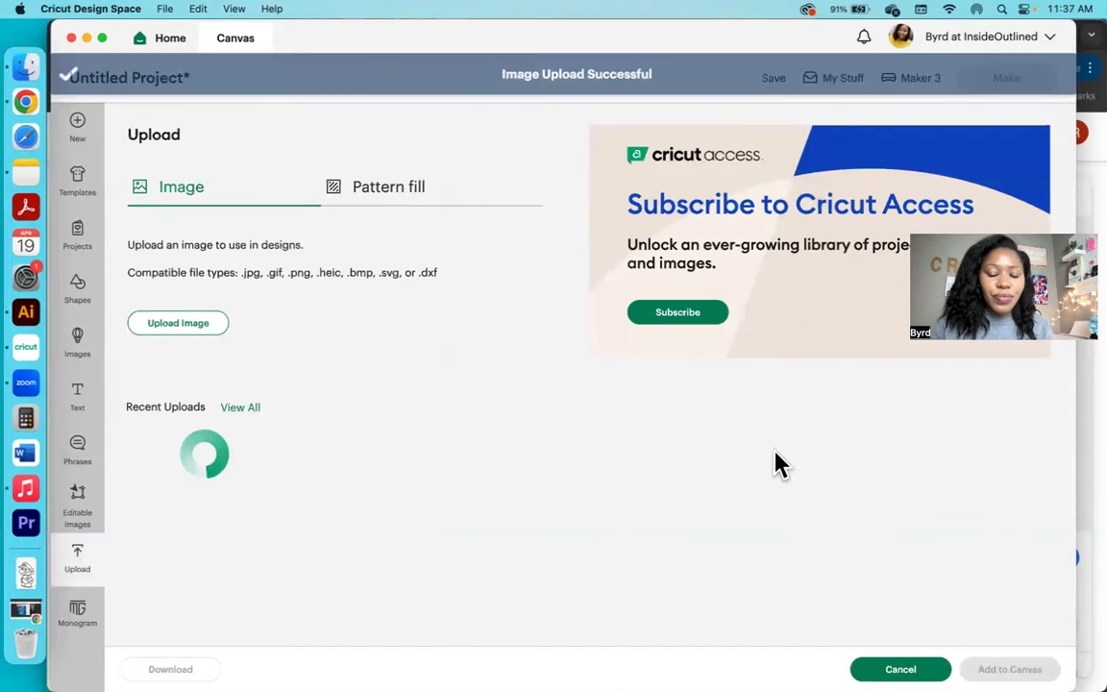
left_click(189, 471)
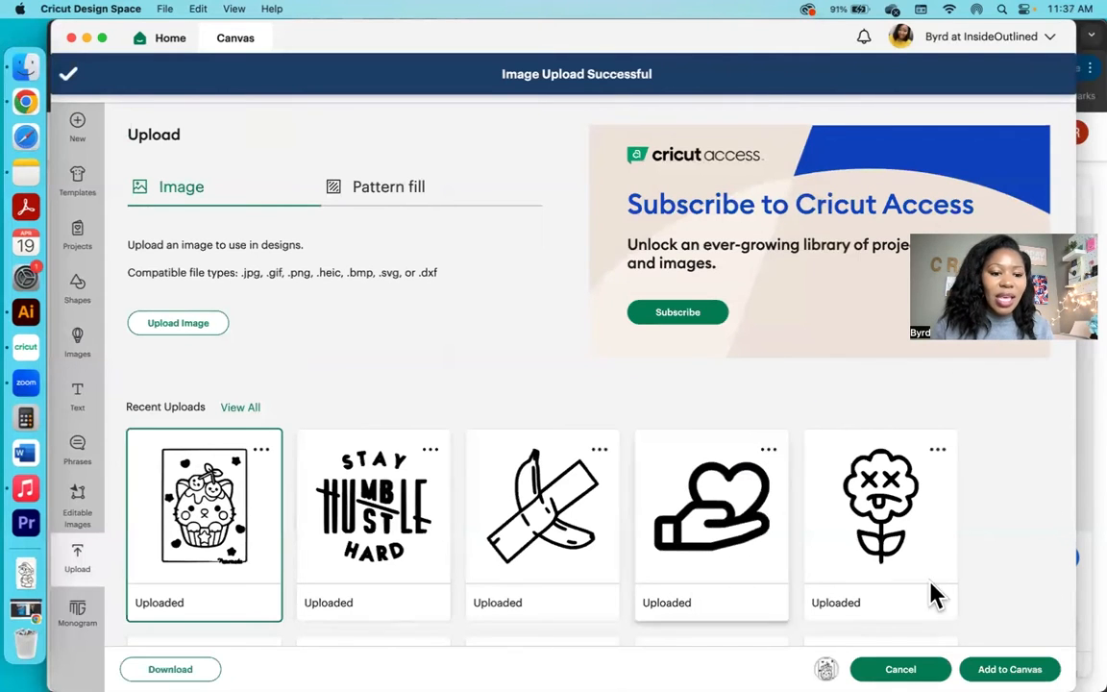
left_click(1007, 665)
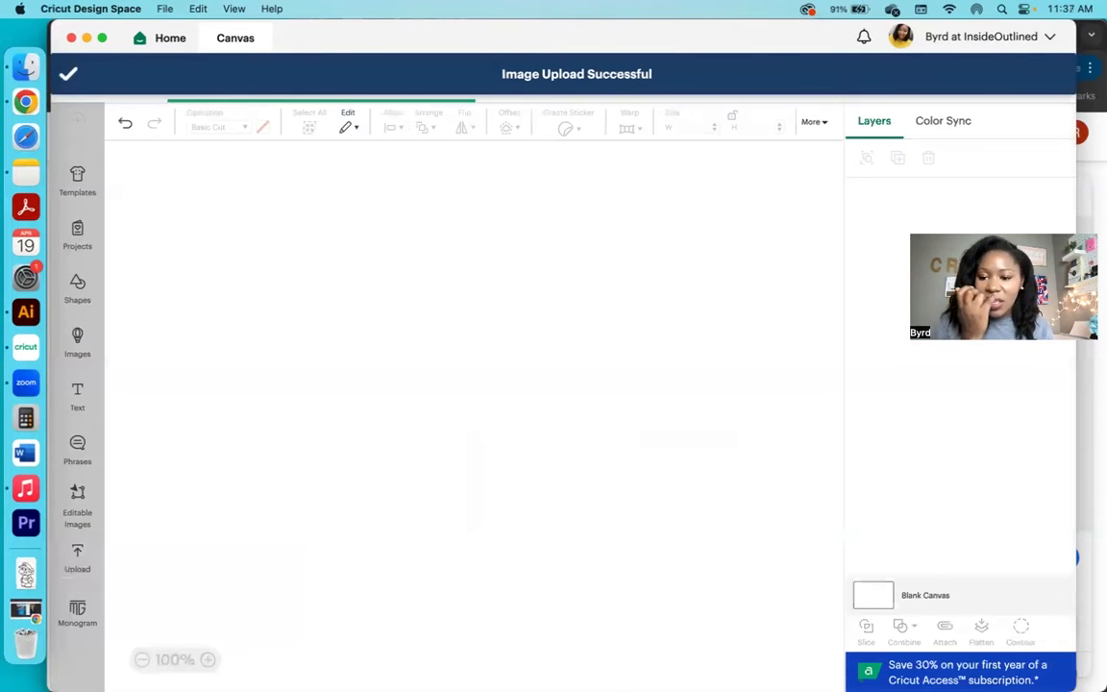
left_click_drag(317, 377, 446, 362)
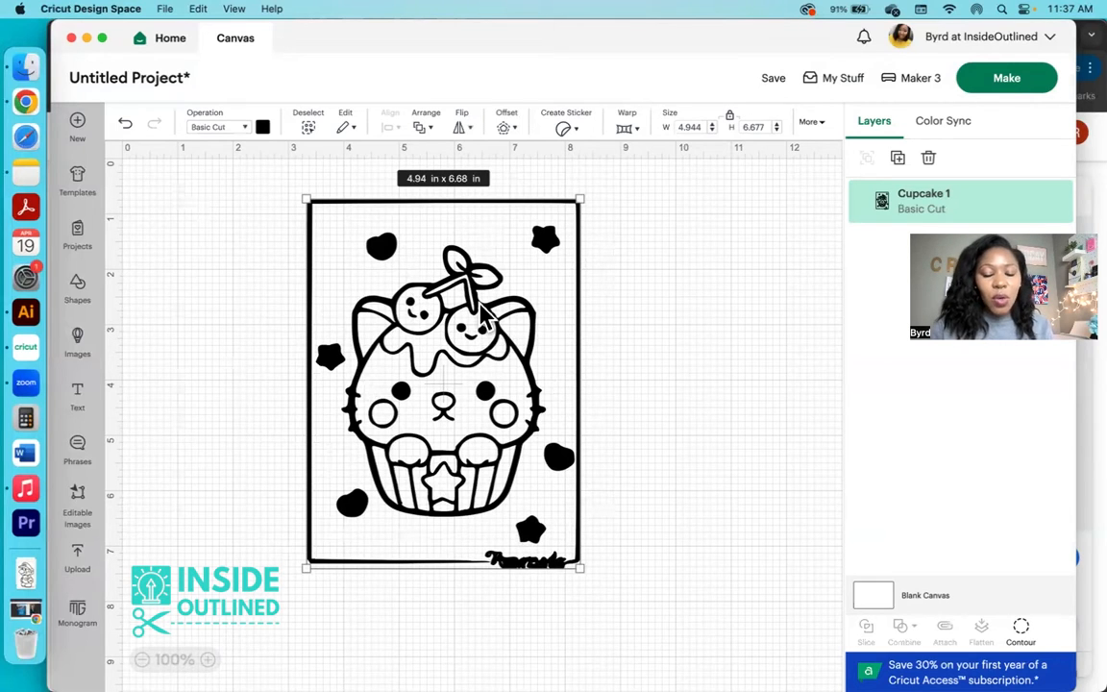
left_click_drag(467, 315, 433, 319)
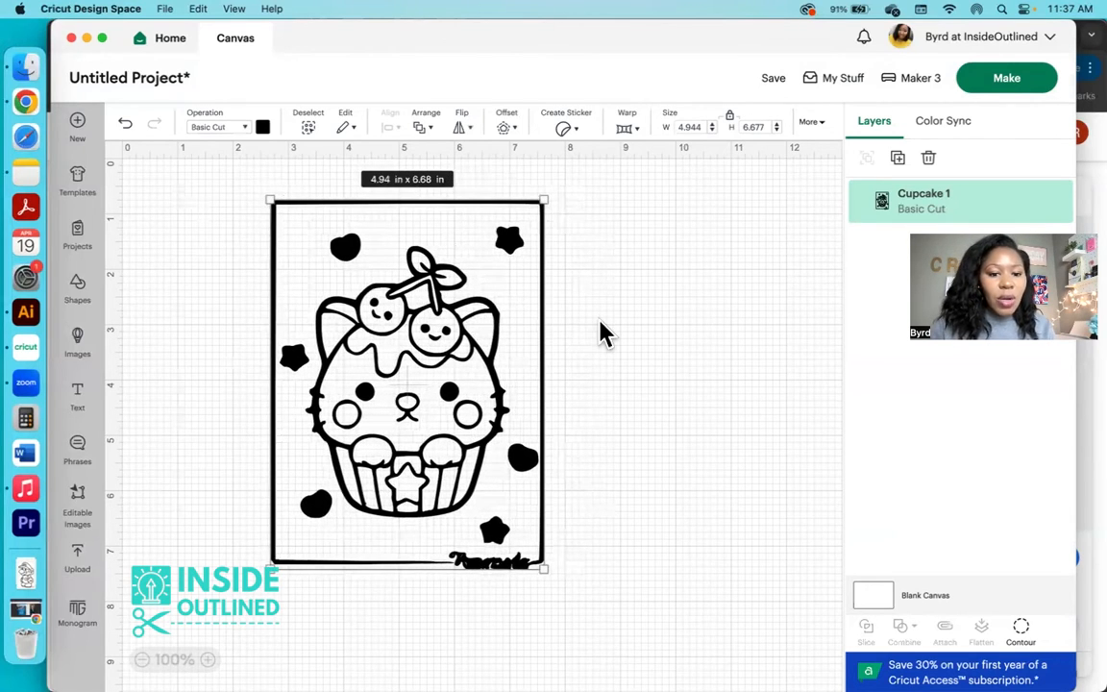
Step: Add a square, duplicate it, and stretch the copy into a bar about 1.49 × 7.14 in over the drawing's left border
left_click(72, 300)
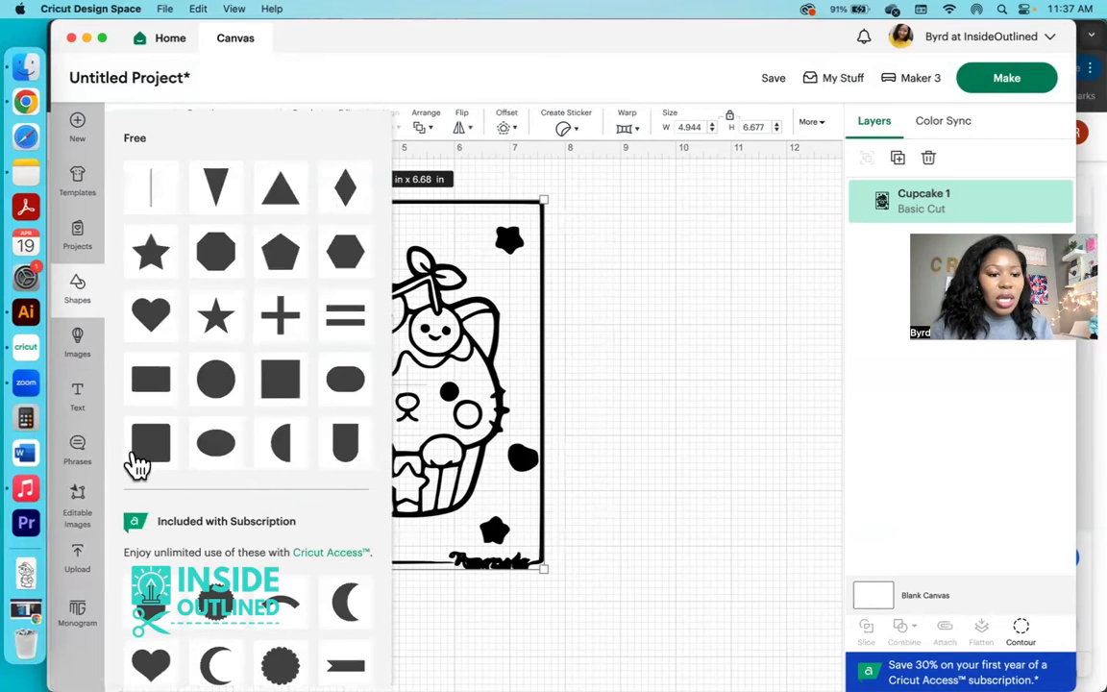
left_click(280, 381)
left_click_drag(268, 270, 194, 311)
key("super+d")
left_click_drag(248, 272, 338, 586)
left_click_drag(345, 531, 336, 531)
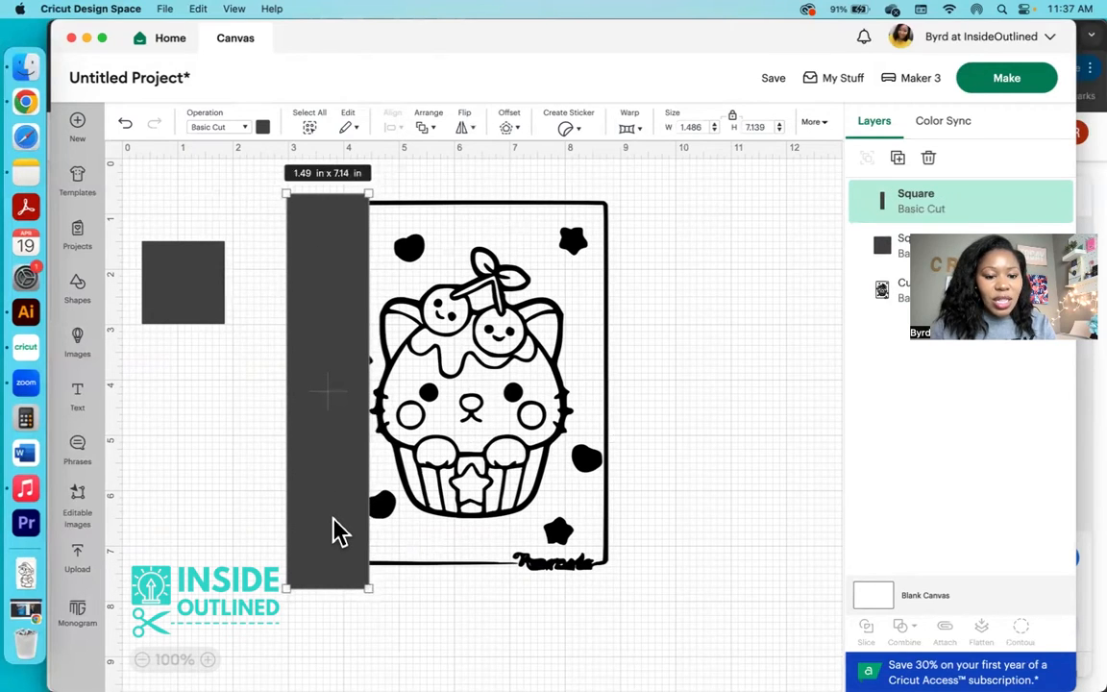
Step: Slice the cupcake drawing with the vertical bar and delete the bar and the cut-off left border pieces
left_click(630, 469)
left_click_drag(696, 494, 289, 256)
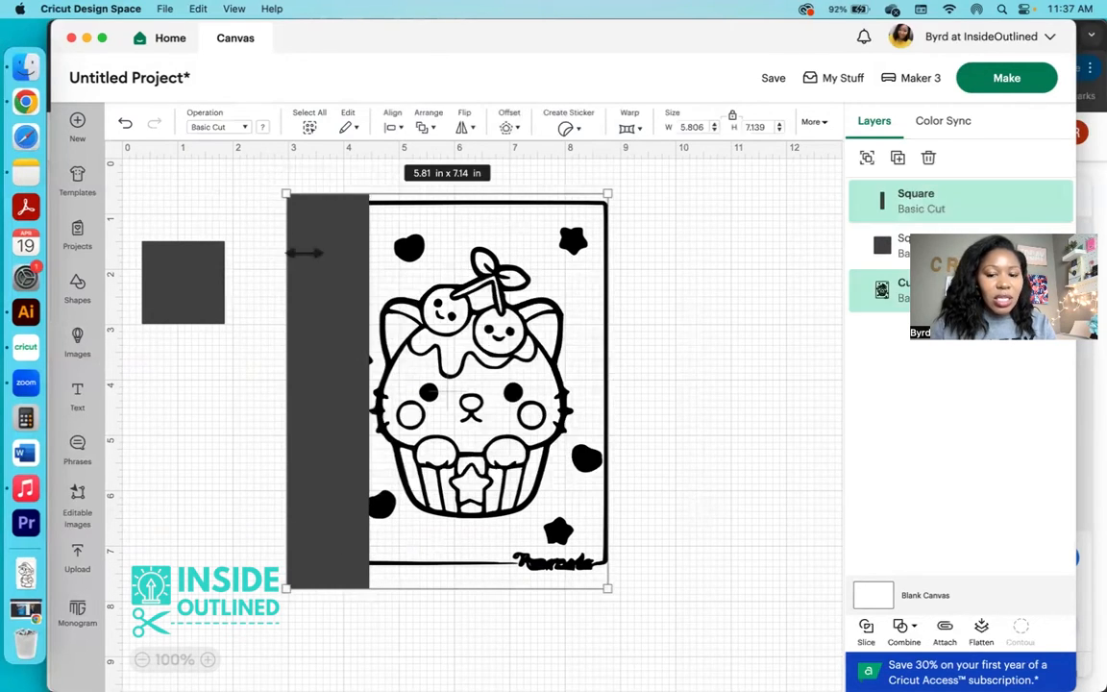
left_click(663, 348)
left_click(338, 261)
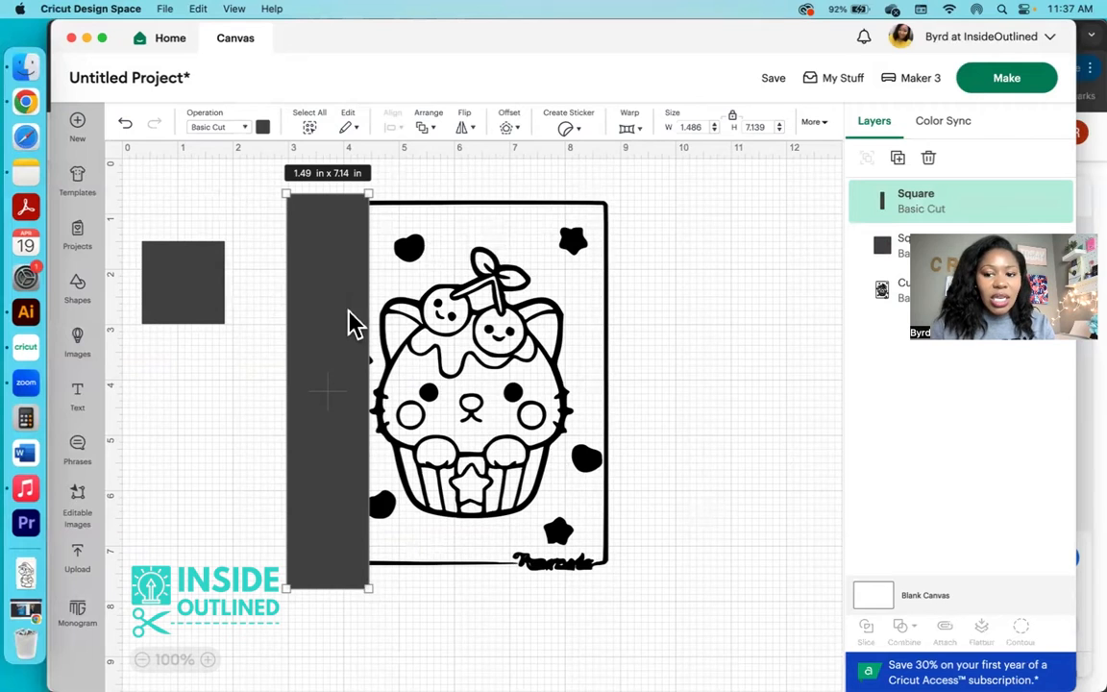
left_click(673, 361)
left_click_drag(699, 416, 327, 183)
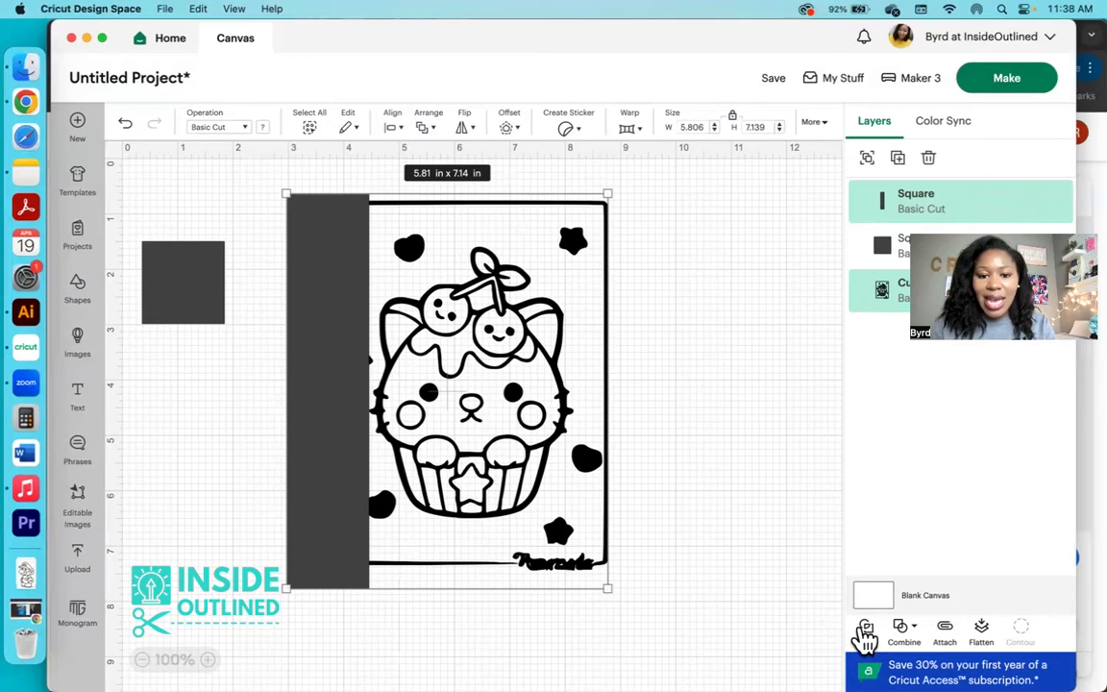
left_click_drag(488, 392, 615, 389)
left_click_drag(297, 185, 399, 420)
key("Delete")
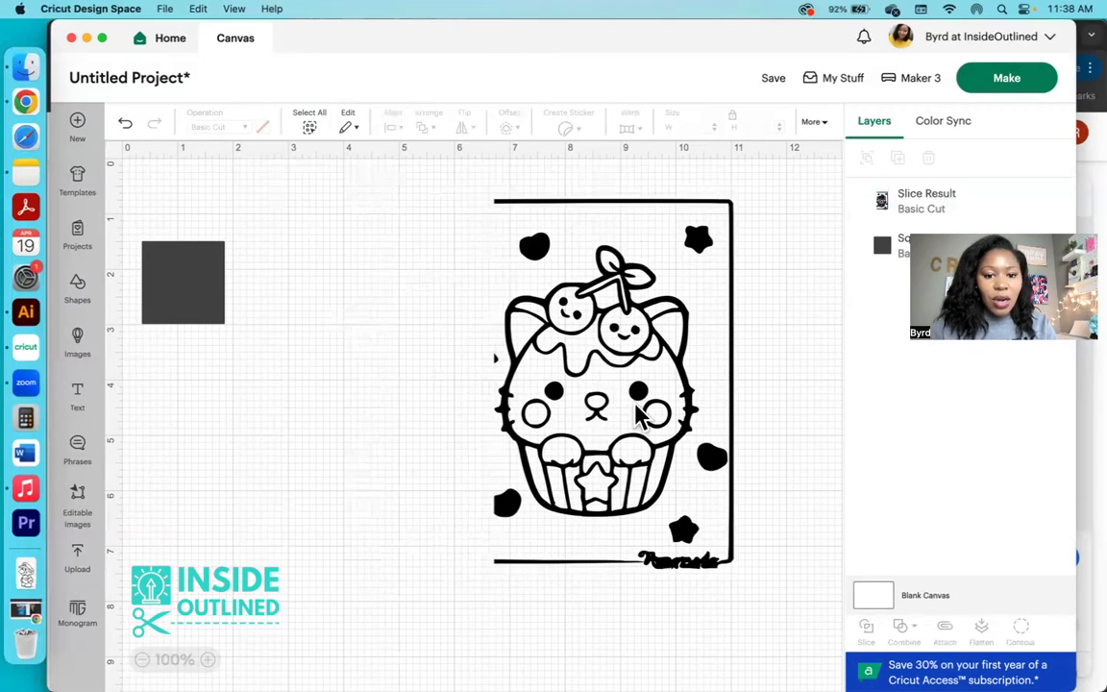
Step: Duplicate the spare square and stretch the copy into a bar about 1.49 × 7.44 in over the drawing's right border
left_click_drag(637, 415, 538, 415)
left_click(202, 309)
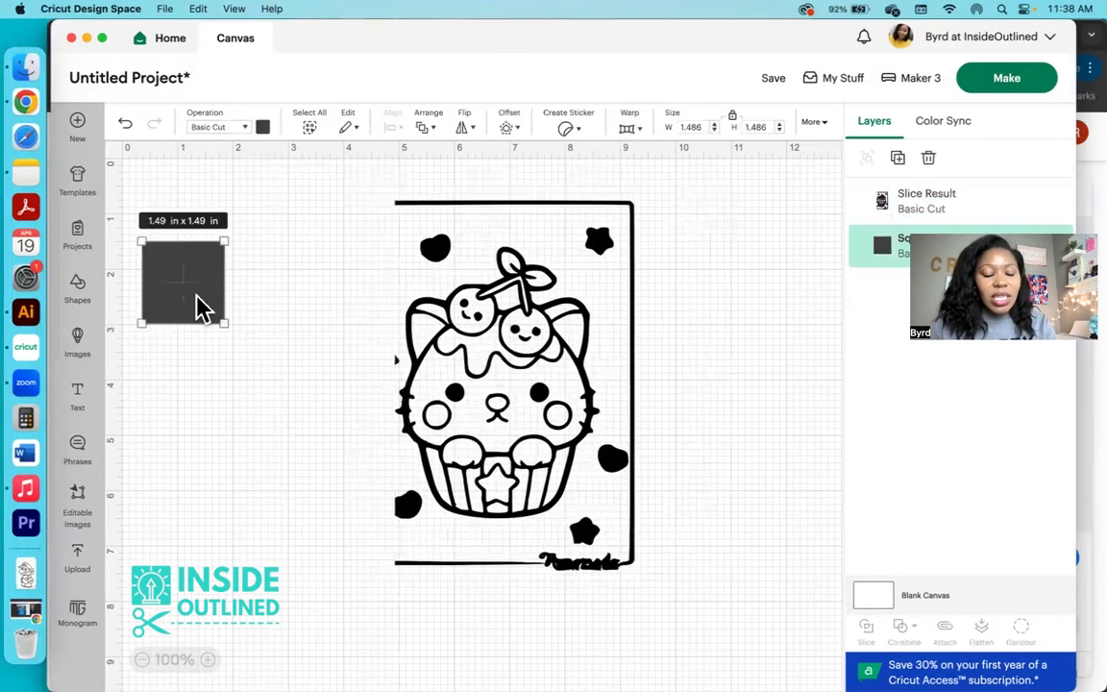
key("super+d")
left_click_drag(280, 357, 284, 622)
left_click_drag(291, 558, 660, 457)
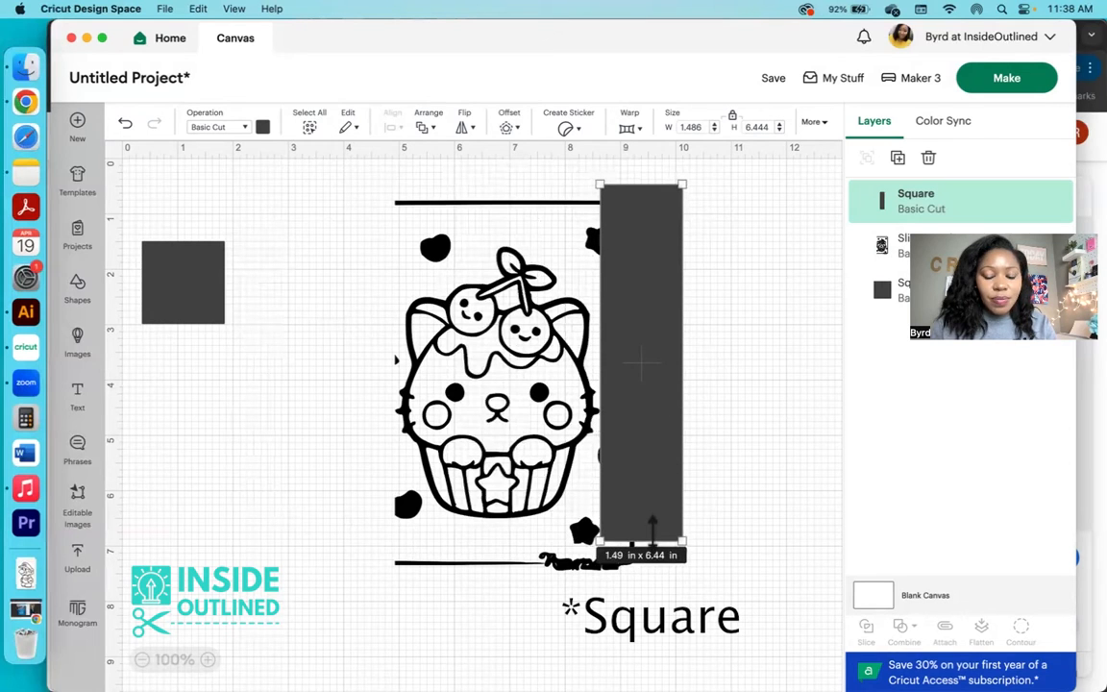
left_click_drag(652, 527, 657, 582)
Step: Slice the drawing with the right-hand bar, delete the cut-off right border pieces, and reposition the remaining cupcake
left_click_drag(309, 375, 704, 498)
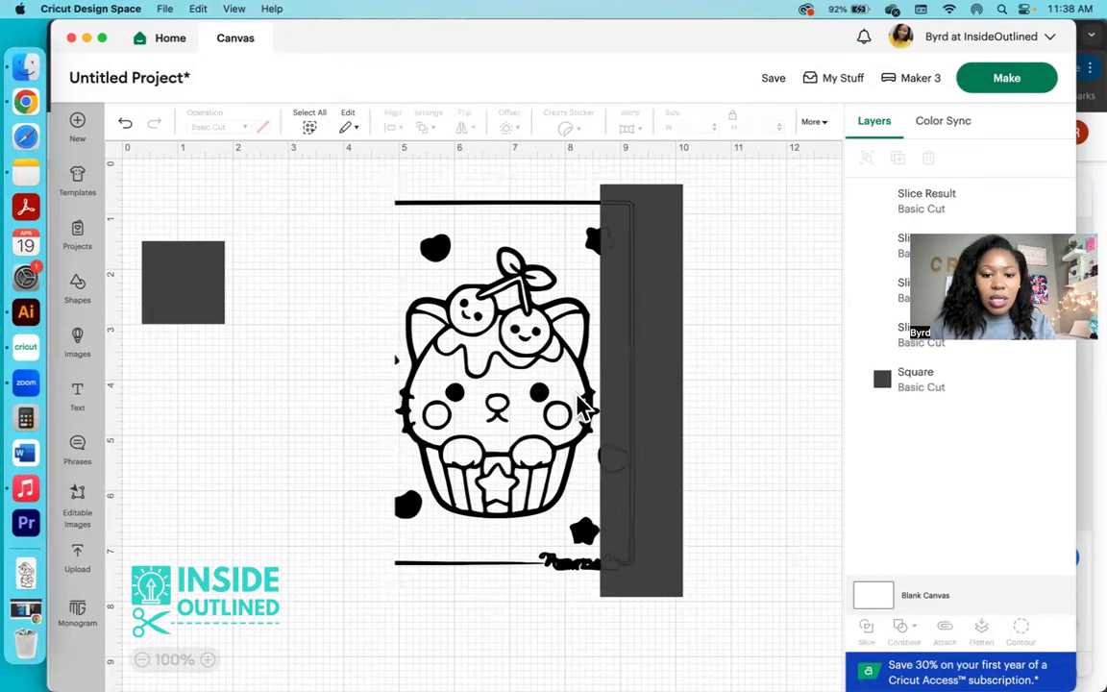
left_click_drag(584, 402, 526, 402)
left_click_drag(706, 336, 586, 216)
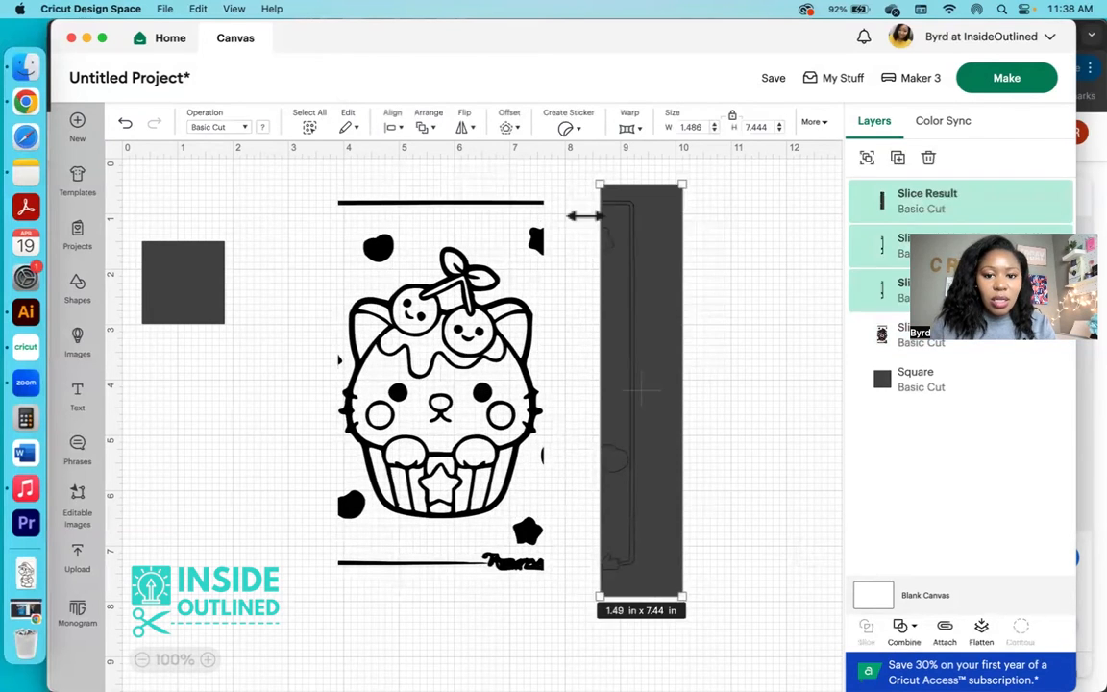
key("Delete")
left_click_drag(518, 432, 607, 435)
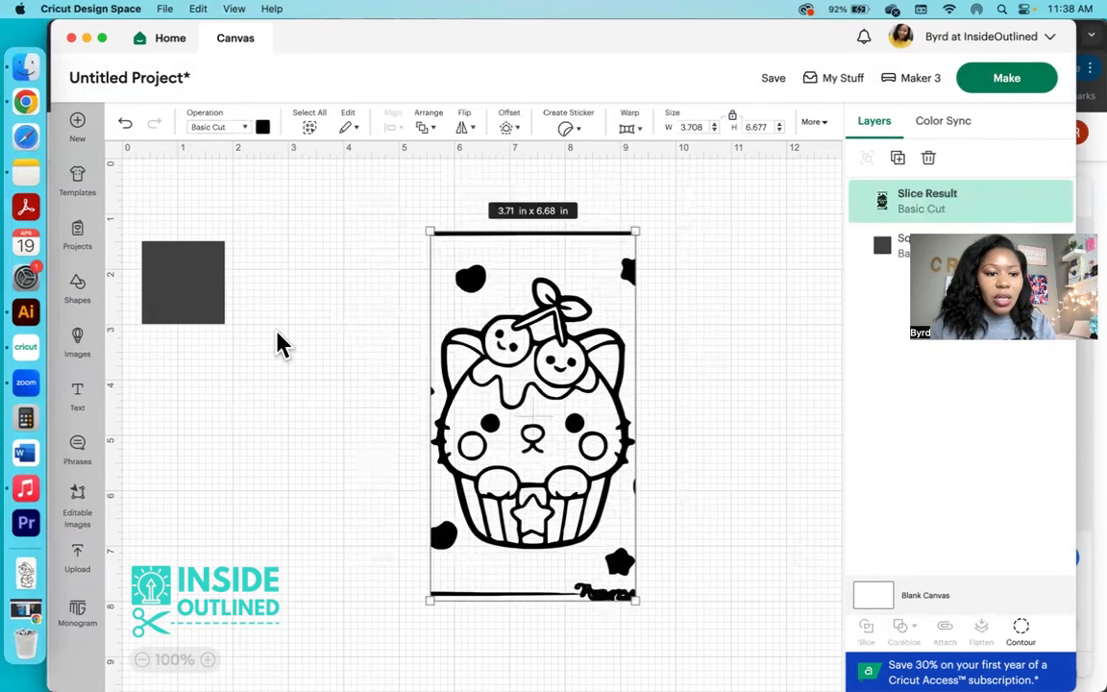
Step: Stretch the square into a bar about 5.21 in wide over the drawing's top border, keeping a narrower duplicate beside the drawing
left_click(204, 293)
left_click_drag(198, 301, 663, 238)
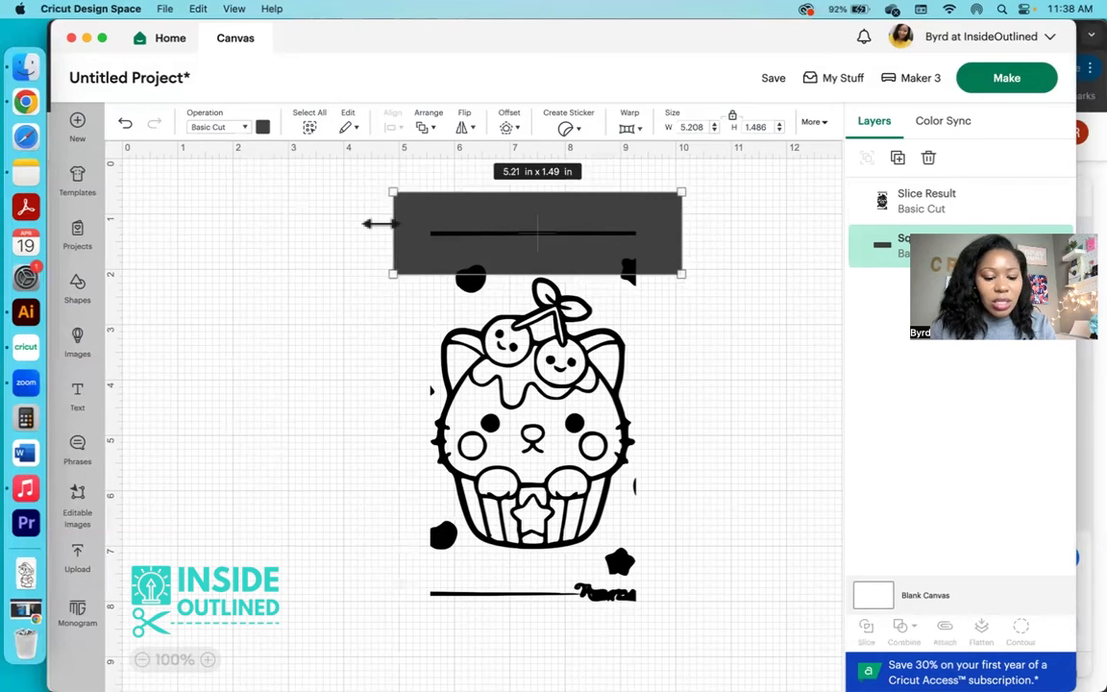
key("super+v")
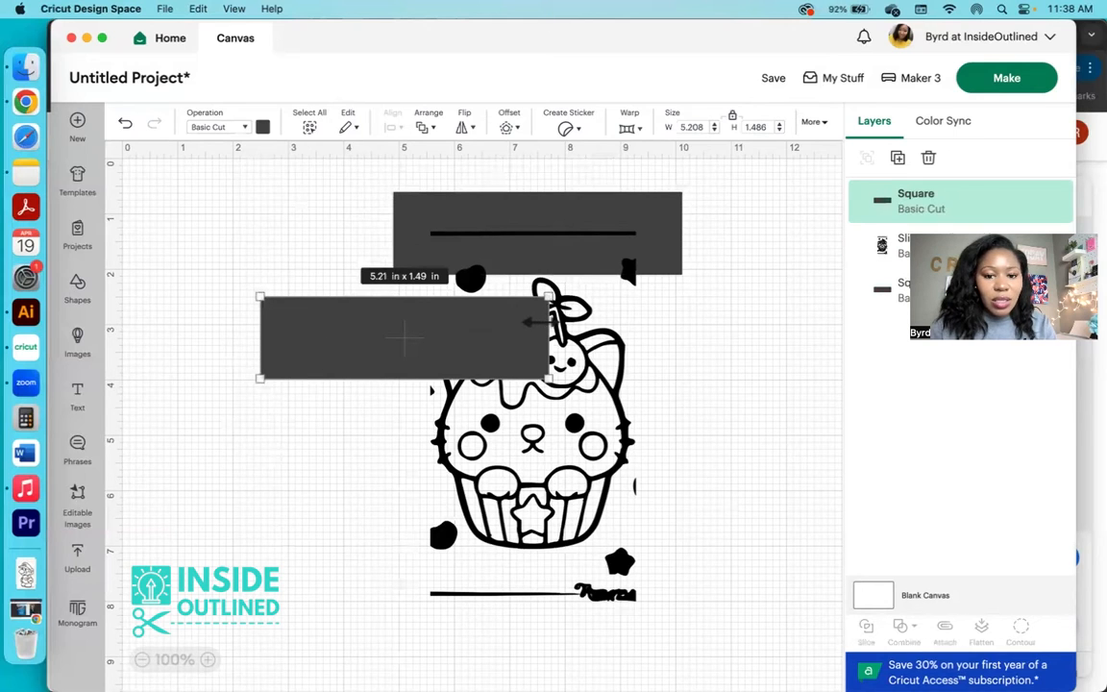
left_click_drag(533, 320, 327, 309)
mouse_move(434, 252)
left_mouse_down()
mouse_move(437, 267)
mouse_move(439, 256)
left_mouse_up()
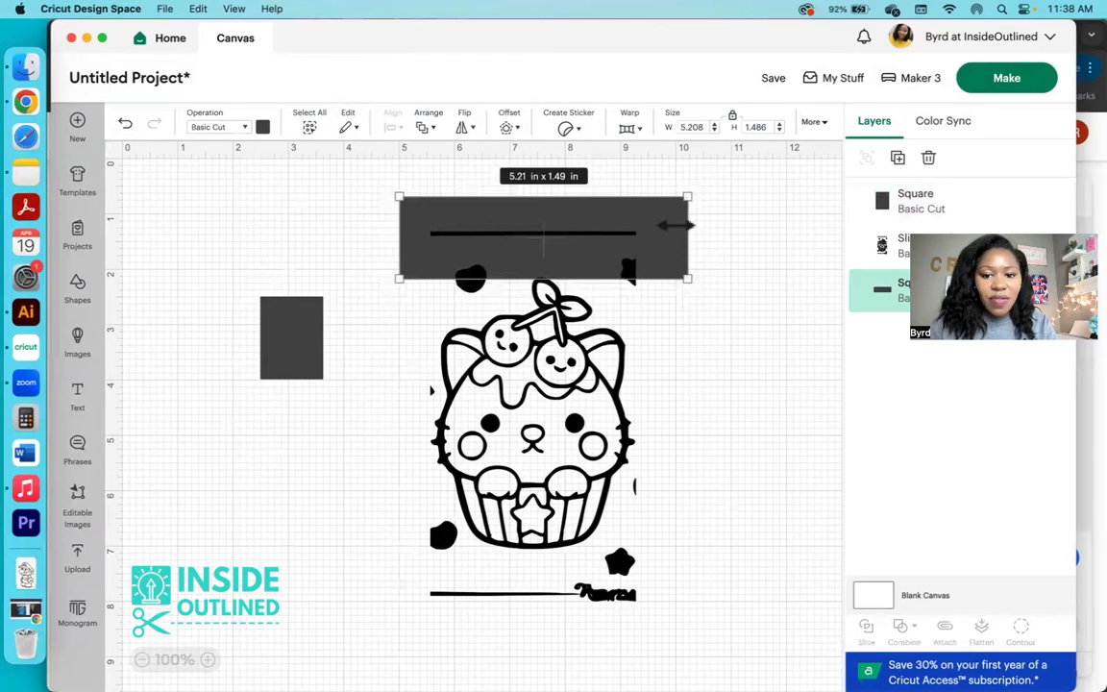
left_click_drag(584, 277, 583, 250)
Step: Slice the drawing with the horizontal bar, delete the cut-off top border pieces, and reposition the cupcake
left_click(531, 377, "shift")
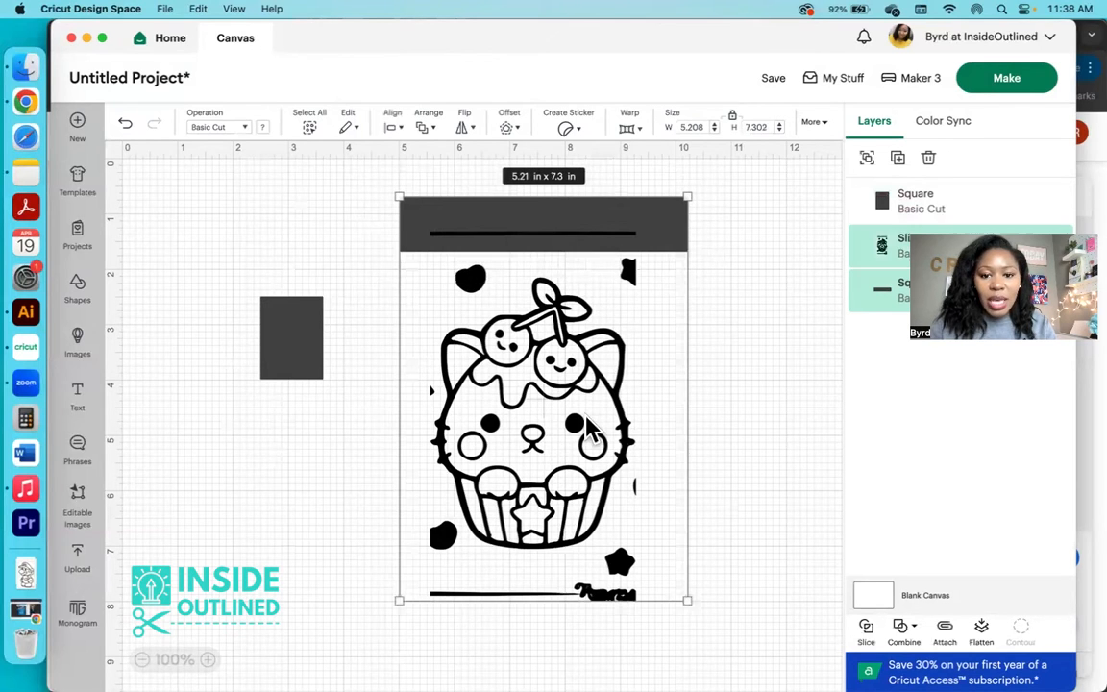
left_click(867, 634)
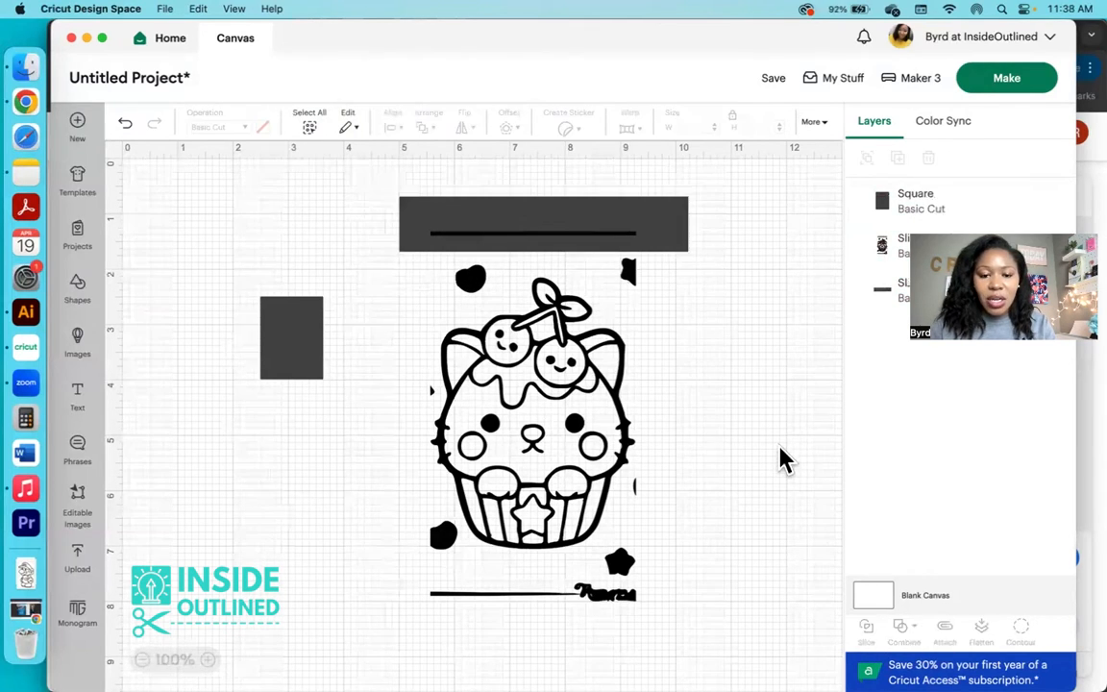
left_click_drag(574, 417, 526, 439)
left_click_drag(365, 219, 600, 277)
key("Delete")
left_click_drag(519, 377, 552, 340)
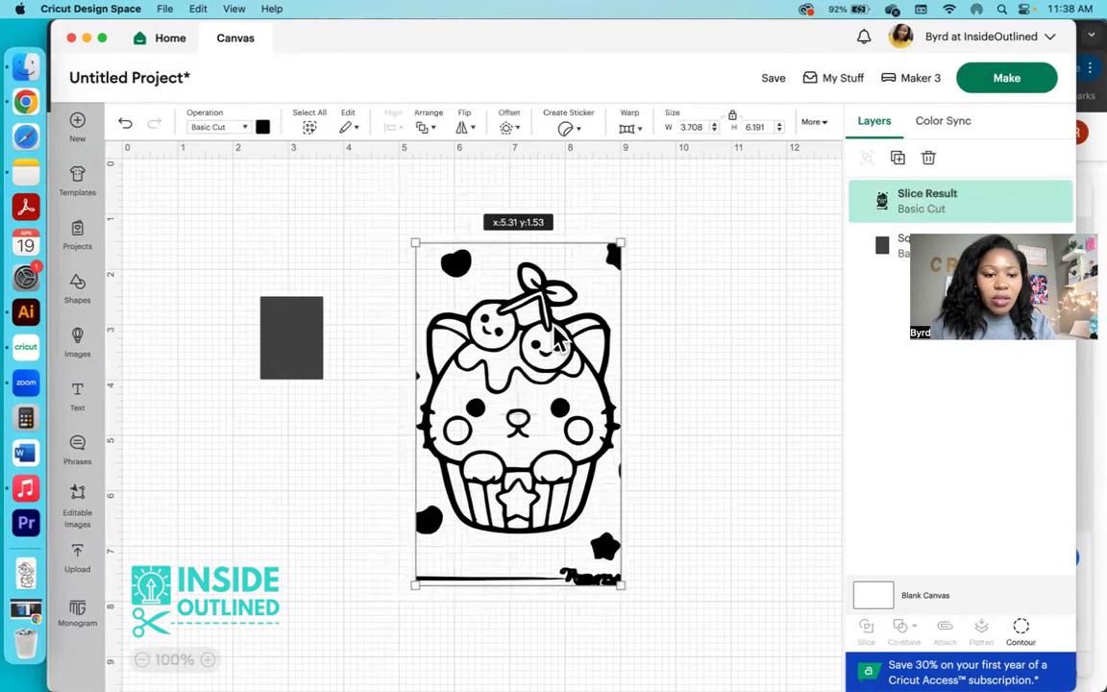
Step: Place a duplicate of the spare square over the black blob at the drawing's upper left and slice the drawing with it
left_click(310, 332)
key("super+d")
left_click_drag(321, 377, 457, 265)
left_click(500, 313, "shift")
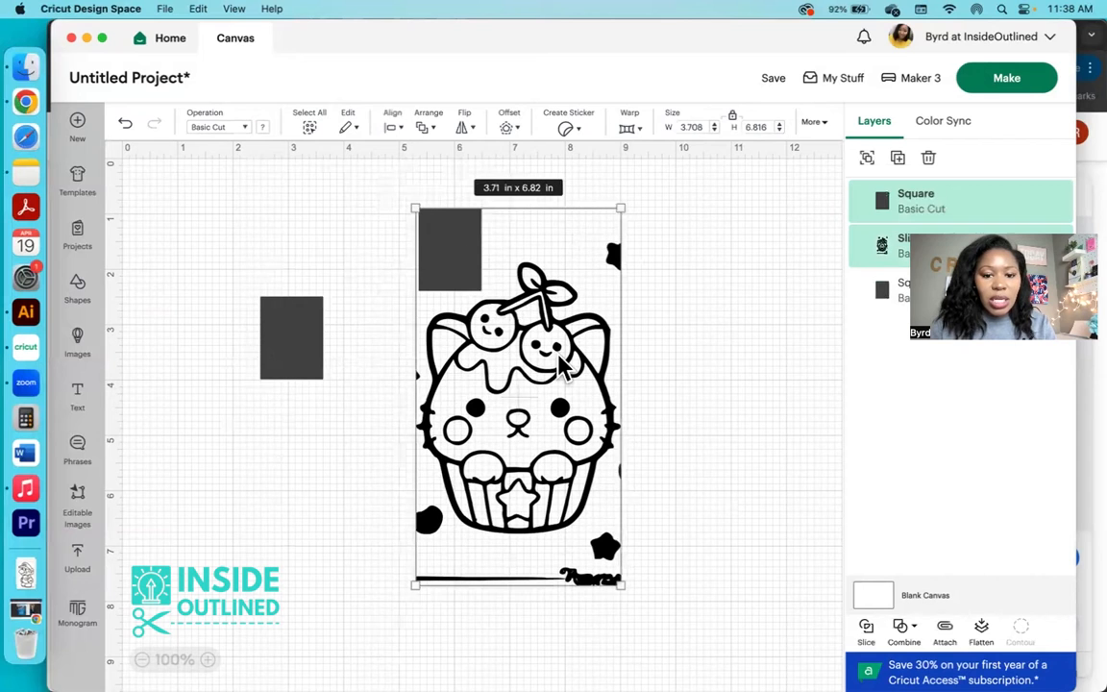
left_click(868, 631)
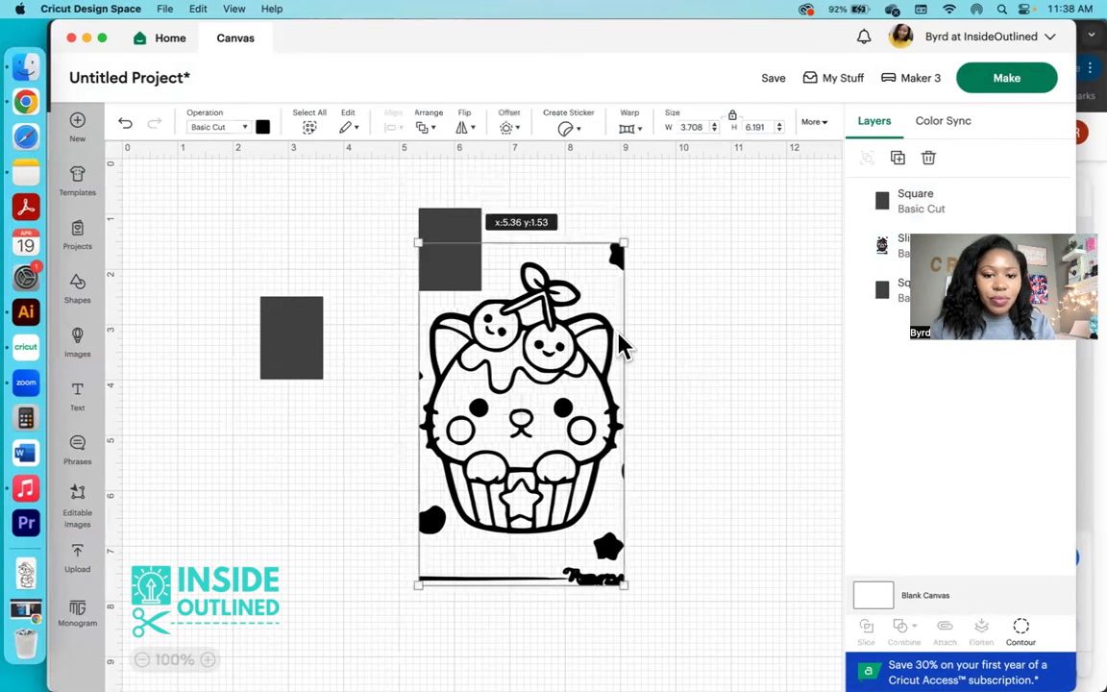
Step: Move the cupcake aside, delete the sliced-off upper-left blob and square pieces, and bring the cupcake back
left_click_drag(523, 395, 648, 395)
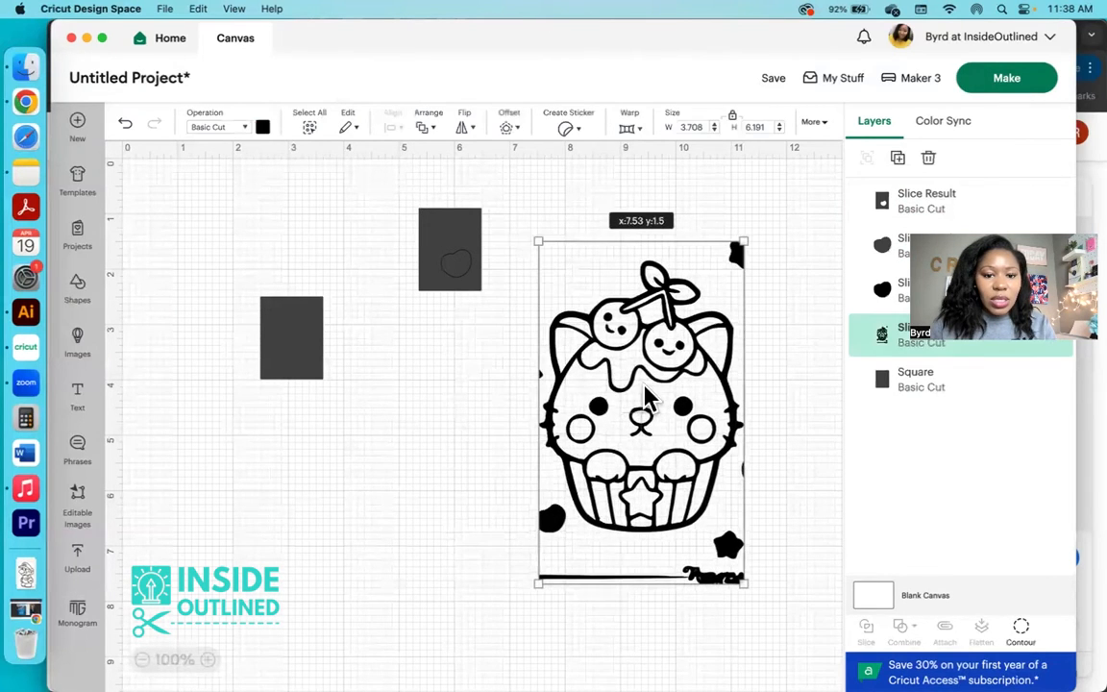
left_click_drag(325, 183, 519, 326)
key("Delete")
left_click_drag(662, 354, 555, 358)
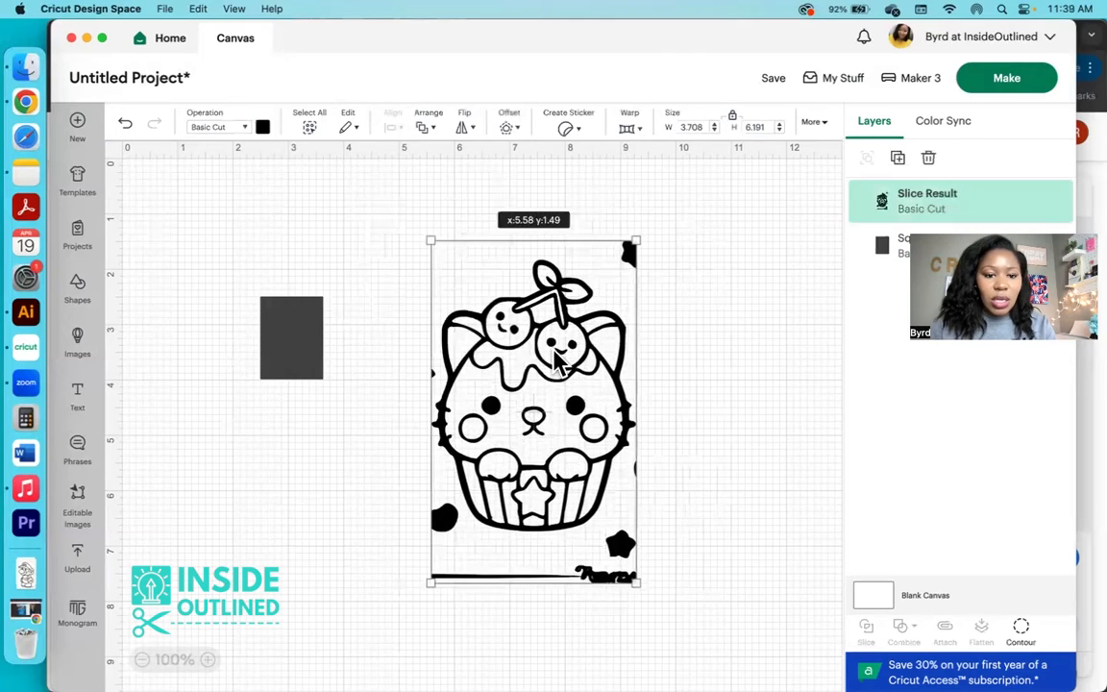
left_click(296, 347)
key("Delete")
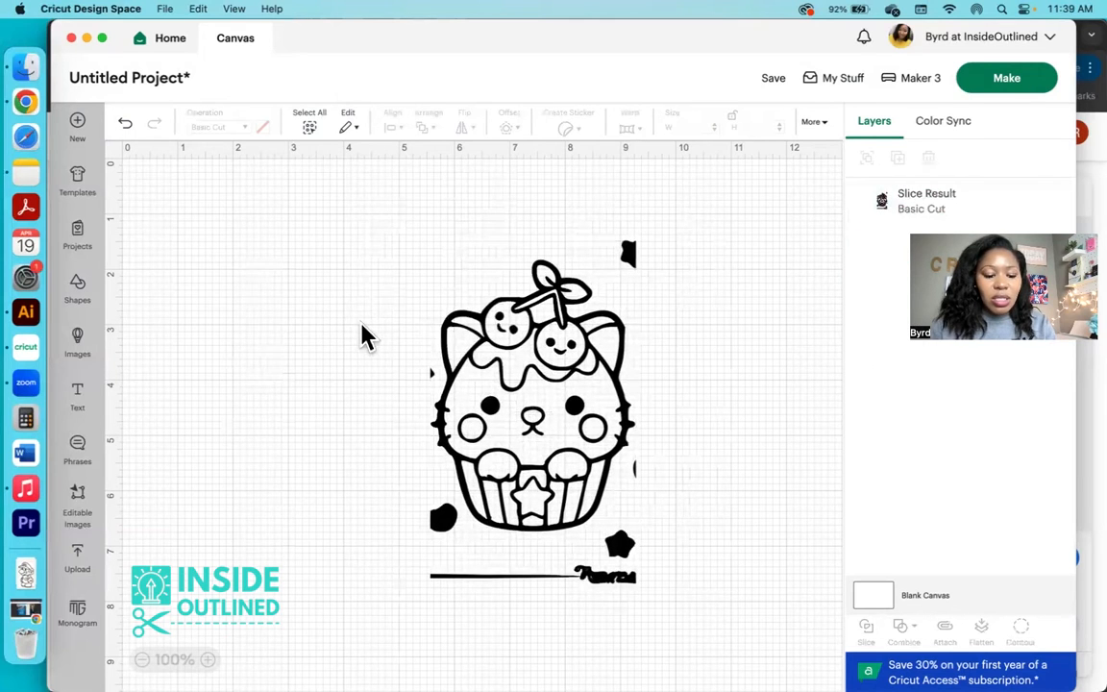
key("super+z")
Step: Duplicate the spare square and resize the copy to about 1.68 × 1.49 in over the black shape at the drawing's upper right
left_click(291, 344)
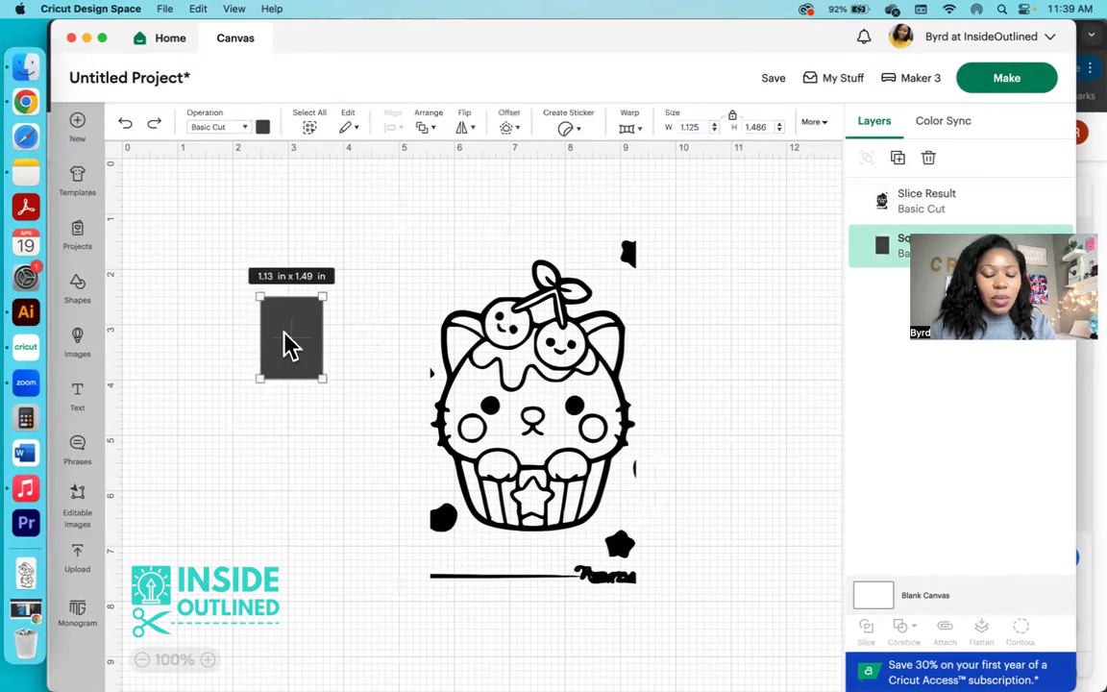
key("super+d")
left_click_drag(362, 391, 647, 314)
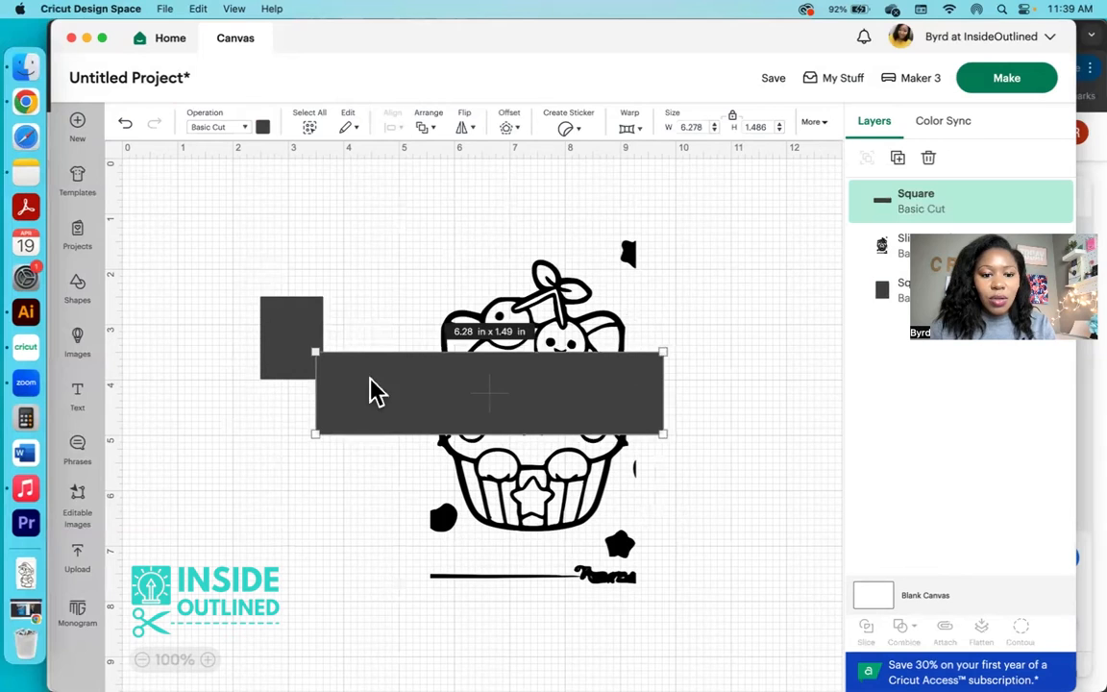
left_click_drag(305, 377, 647, 274)
Step: Slice the drawing with the upper-right rectangle, delete the cut-off pieces, and reposition the cupcake
left_click(481, 336, "shift")
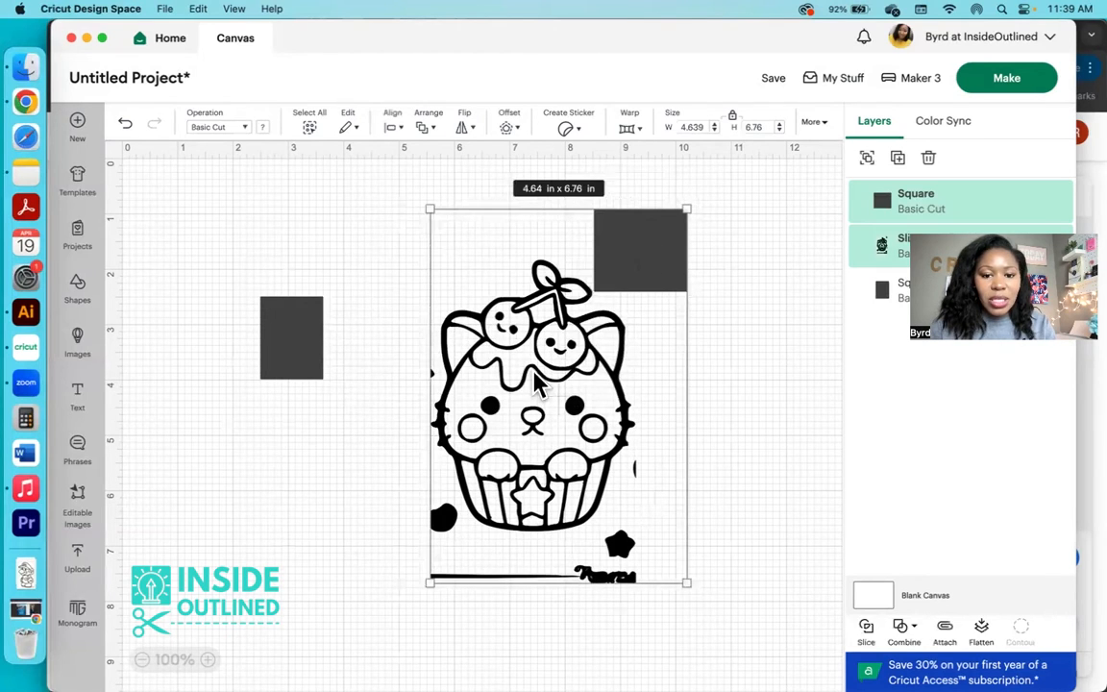
left_click_drag(549, 403, 518, 404)
left_click_drag(713, 322, 635, 247)
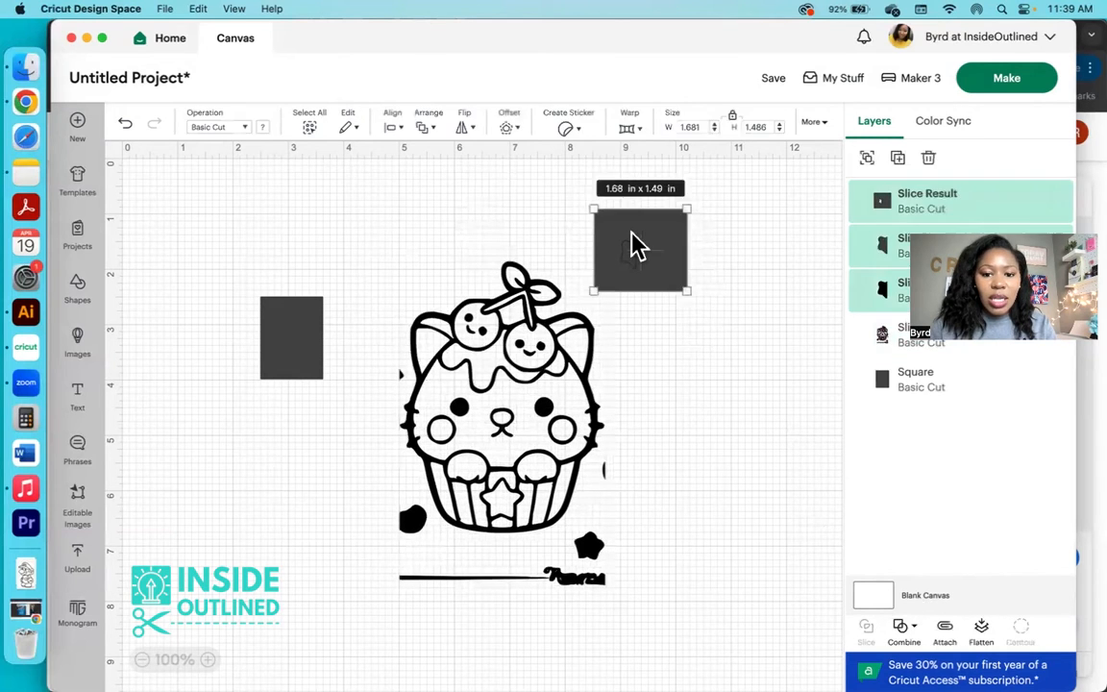
key("Delete")
left_click_drag(541, 325, 587, 308)
Step: Duplicate the spare square and stretch the copy into a bar about 5.19 × 1.49 in over the bottom line and lettering
left_click(306, 355)
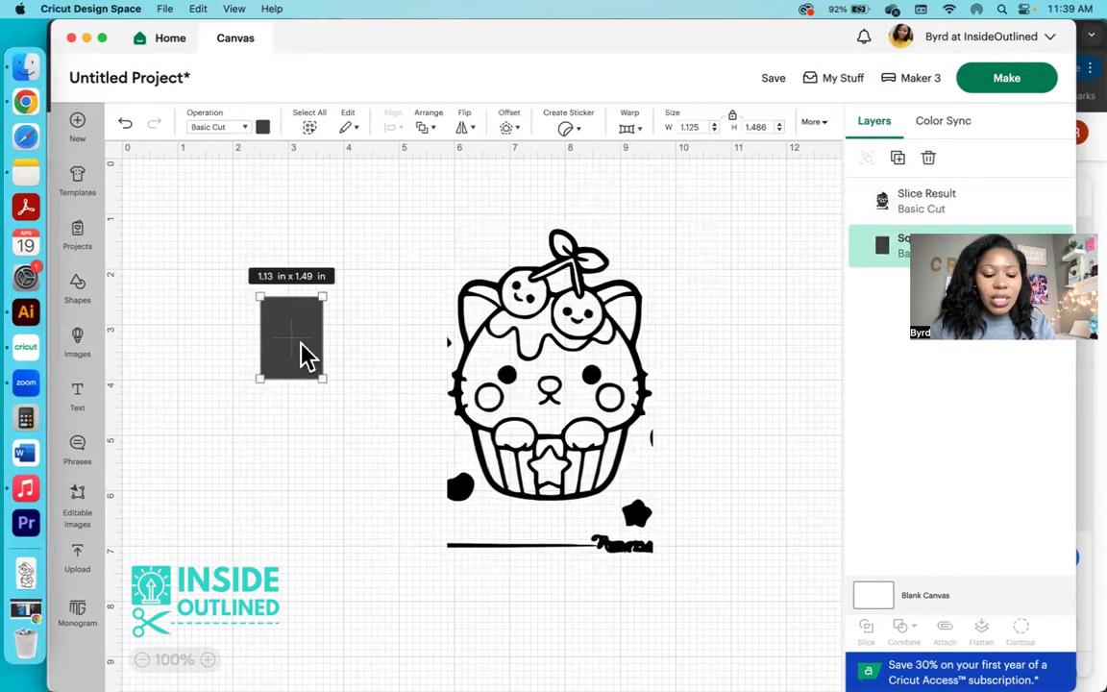
key("super+d")
left_click(329, 526)
left_click_drag(373, 424, 701, 541)
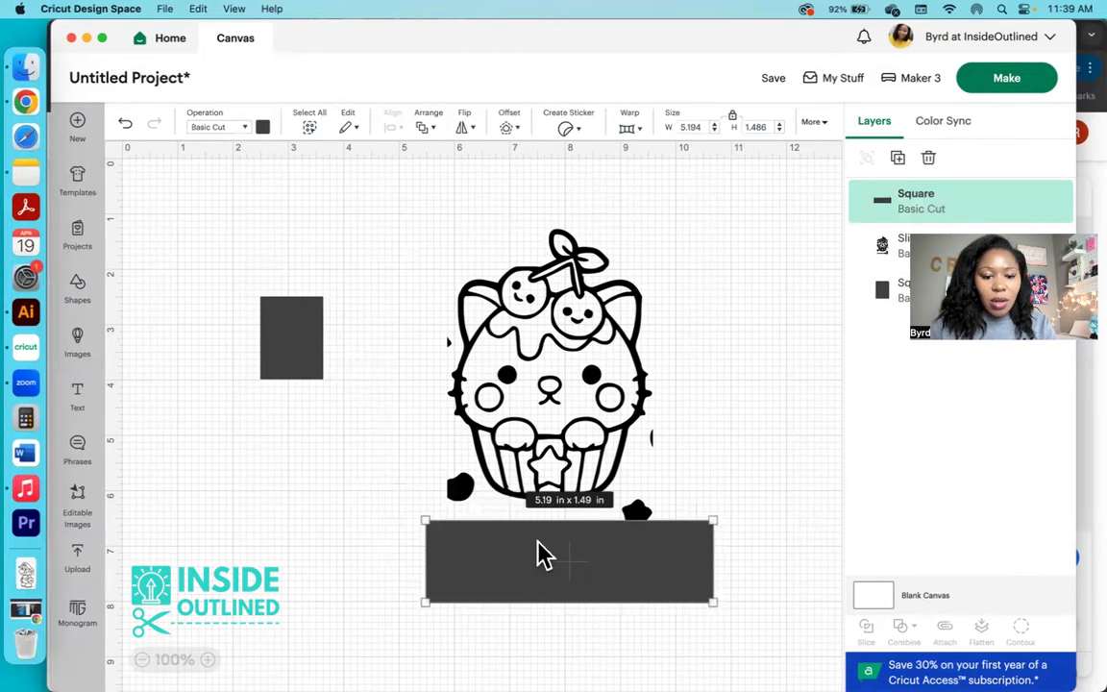
Step: Slice the drawing with the bottom bar, delete the cut-off line and lettering pieces, and reposition the cupcake
left_click(560, 429, "shift")
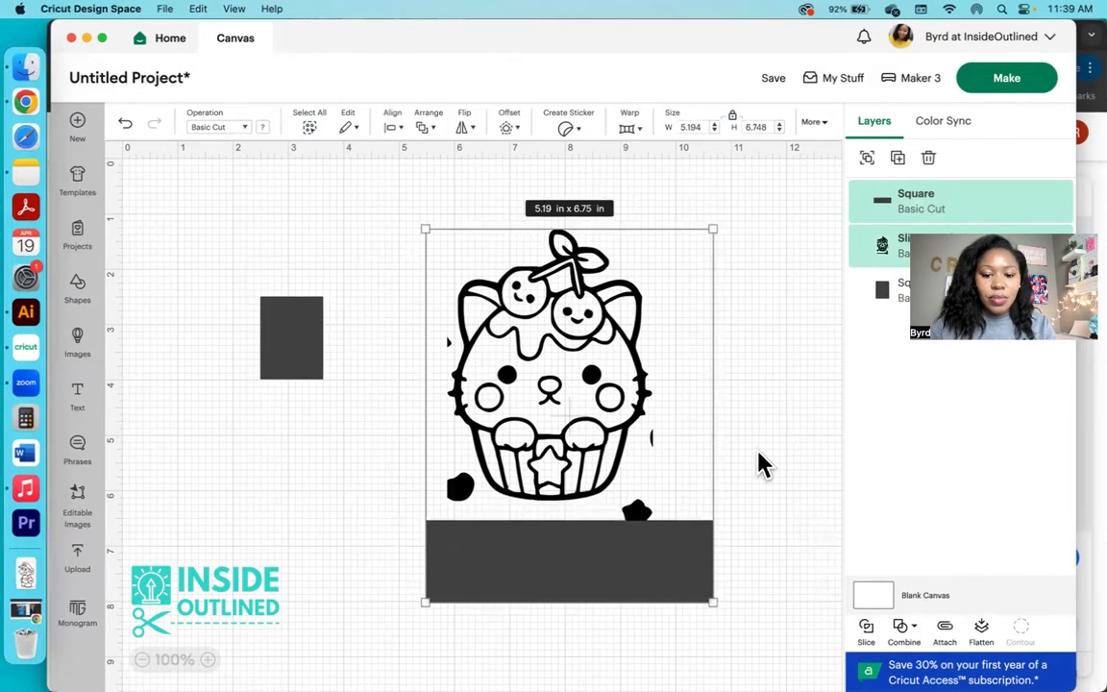
left_click_drag(587, 374, 534, 334)
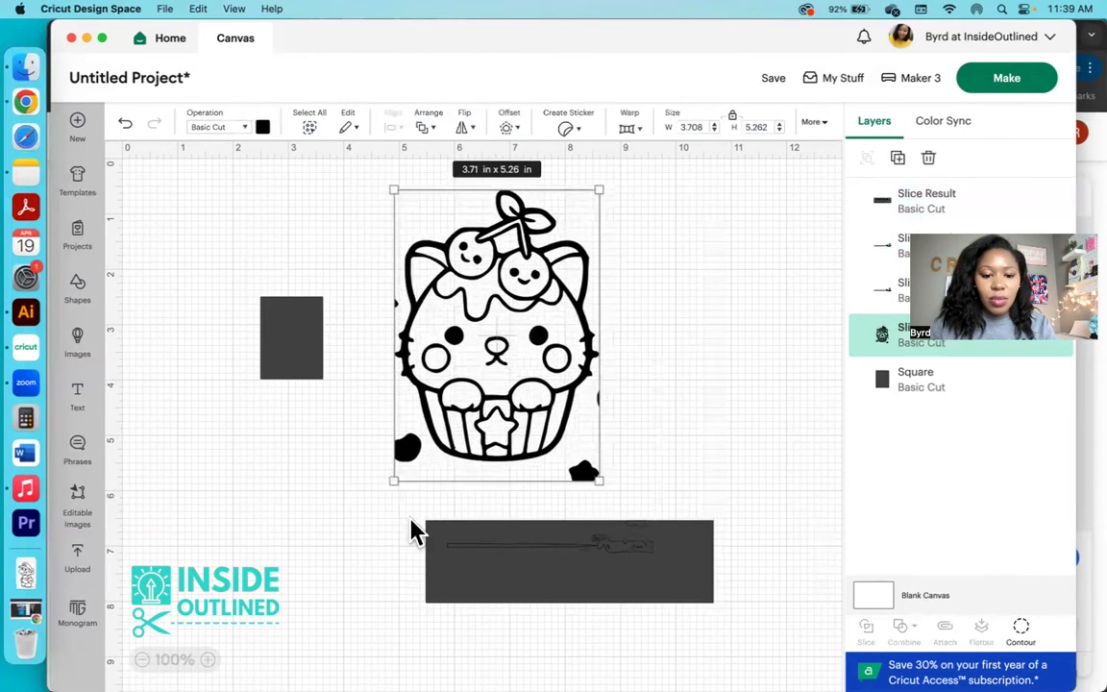
left_click_drag(411, 534, 702, 561)
key("Delete")
left_click_drag(500, 392, 549, 395)
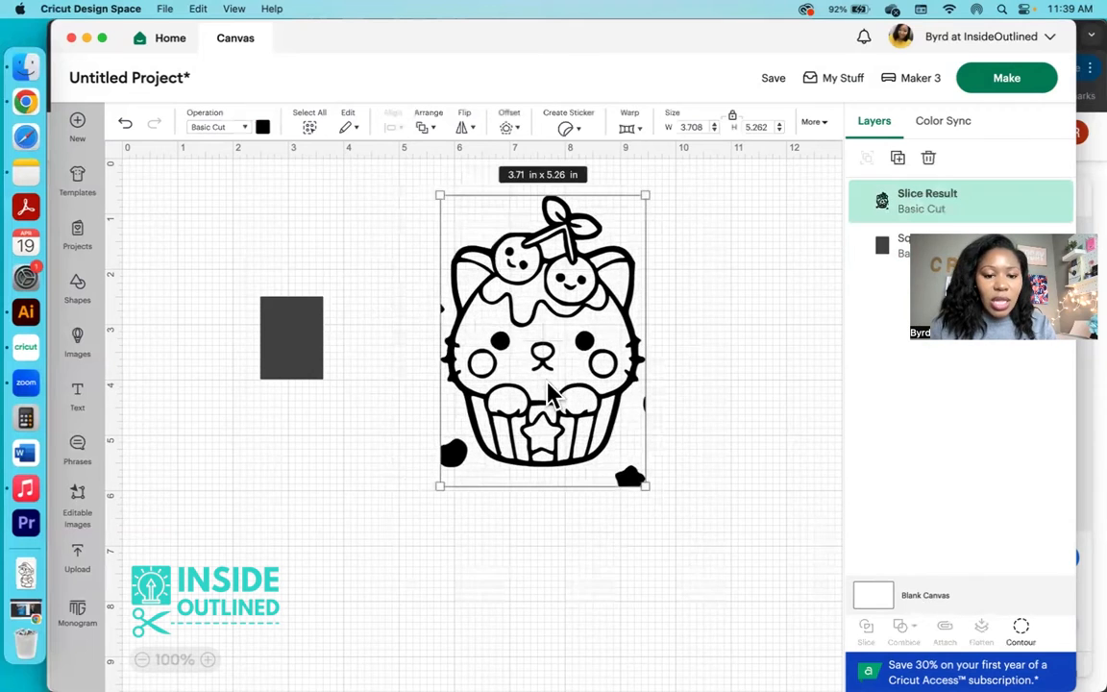
Step: Place a copy of the spare square over the black blob at the drawing's lower left and slice the drawing with it
mouse_move(309, 353)
left_mouse_down()
mouse_move(460, 495)
mouse_move(297, 371)
left_mouse_up()
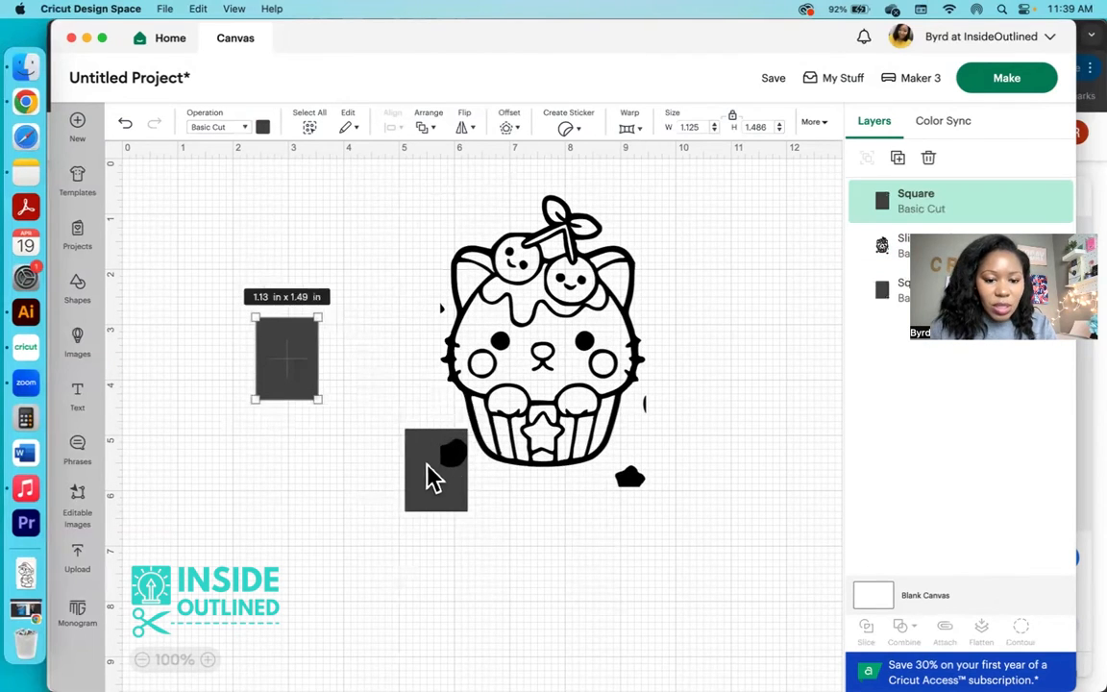
left_click(455, 461, "shift")
left_click(565, 565)
left_click_drag(625, 618, 424, 421)
left_click(865, 639)
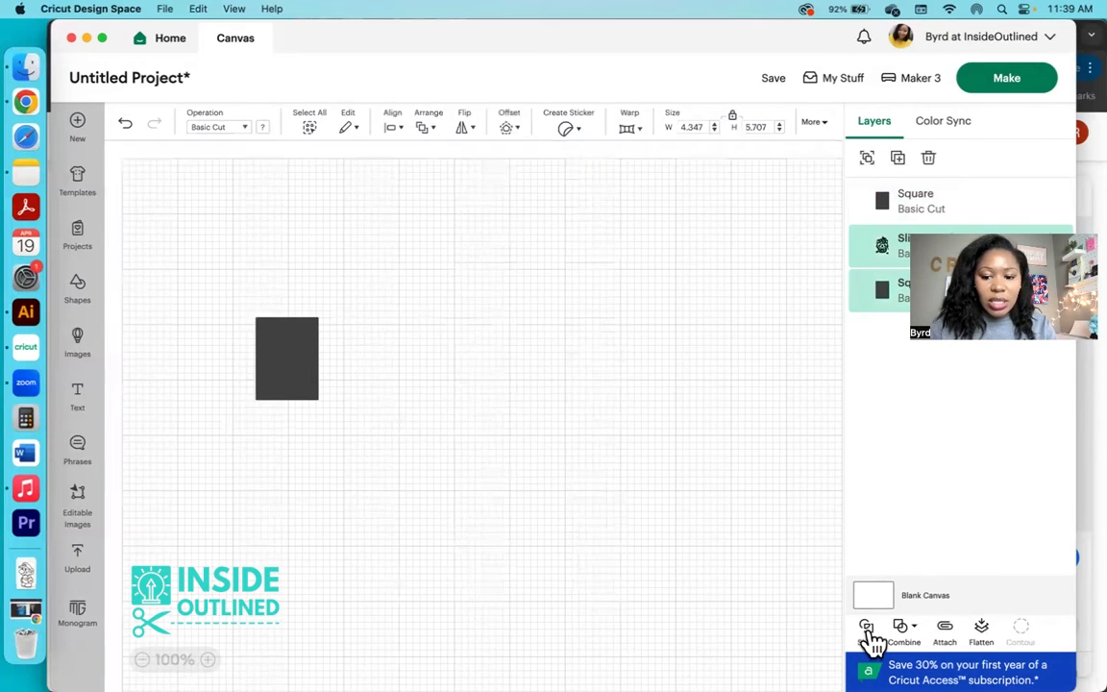
Step: Move the cupcake aside, delete the sliced-off lower-left blob and square pieces, and bring the cupcake back
left_click_drag(491, 359, 598, 356)
left_click_drag(390, 355, 494, 538)
key("Delete")
left_click_drag(634, 411, 512, 429)
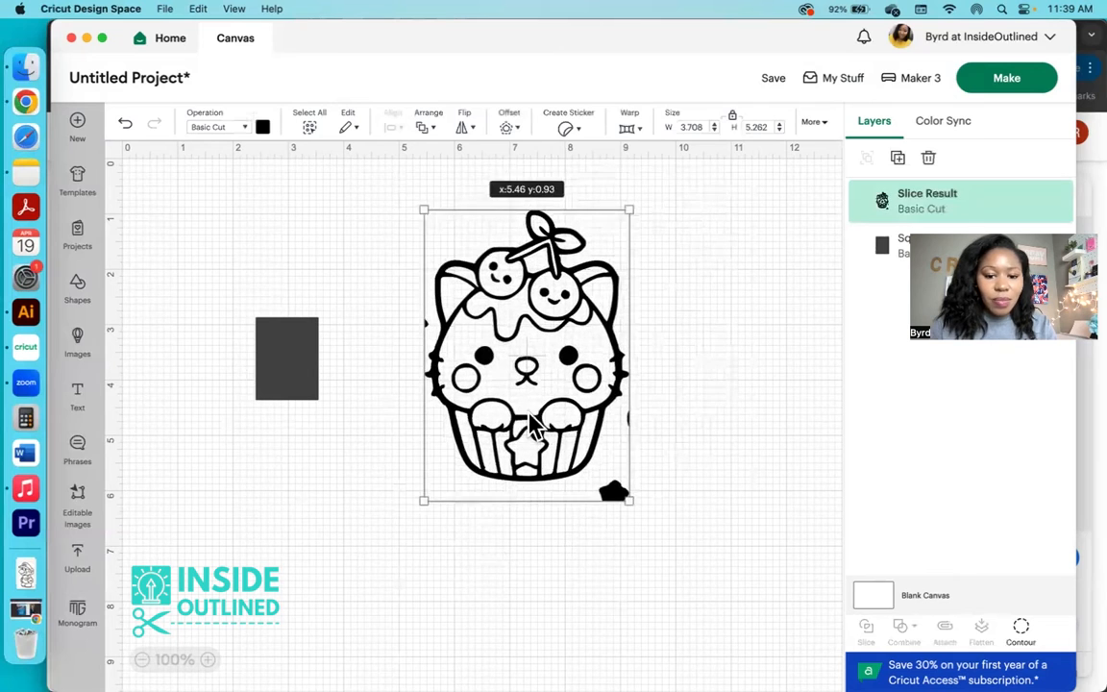
Step: Paste a copy of the spare square over the star remnant at the drawing's lower right and slice the drawing with it
left_click_drag(297, 378, 291, 385)
key("super+v")
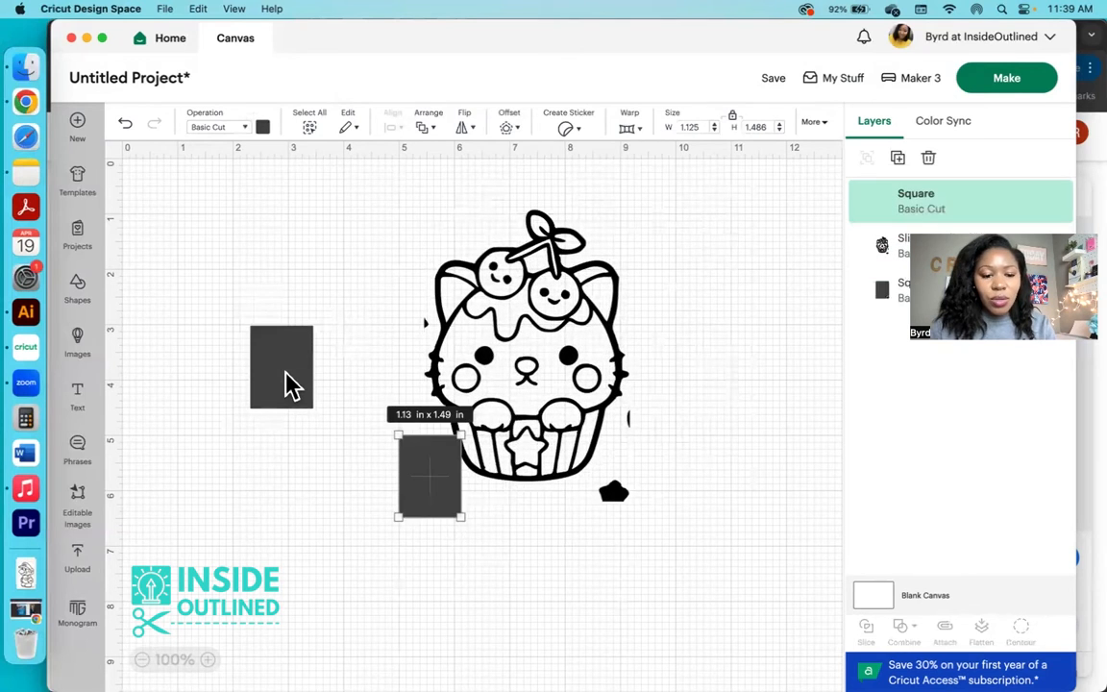
left_click(424, 532)
left_click_drag(425, 469, 620, 524)
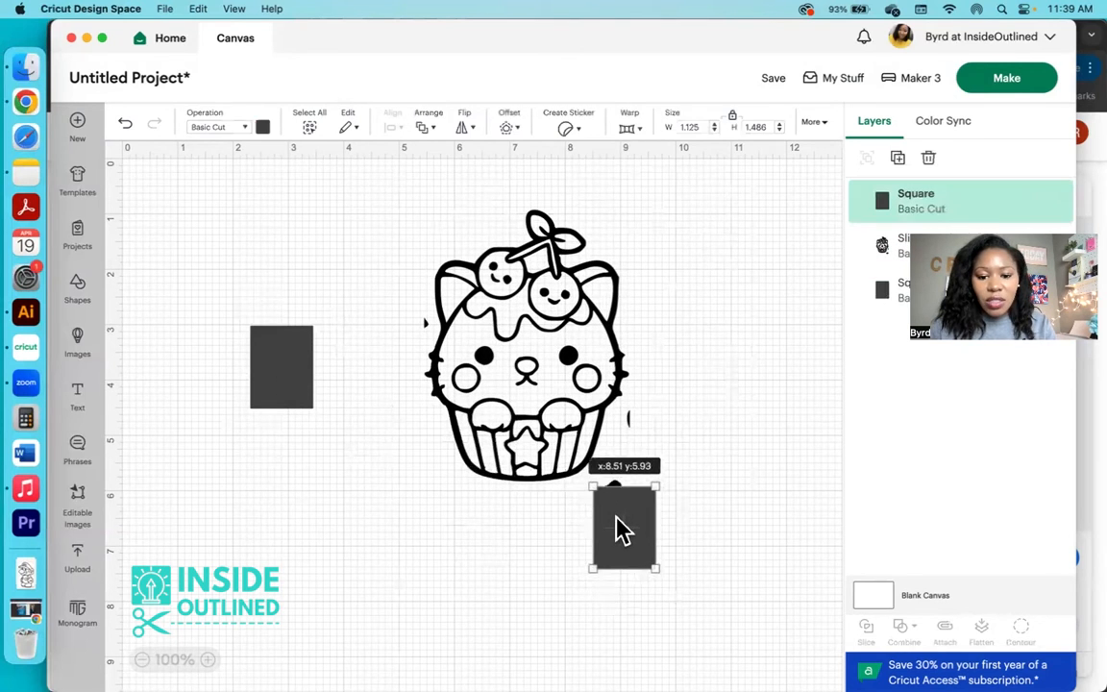
left_click(555, 367, "shift")
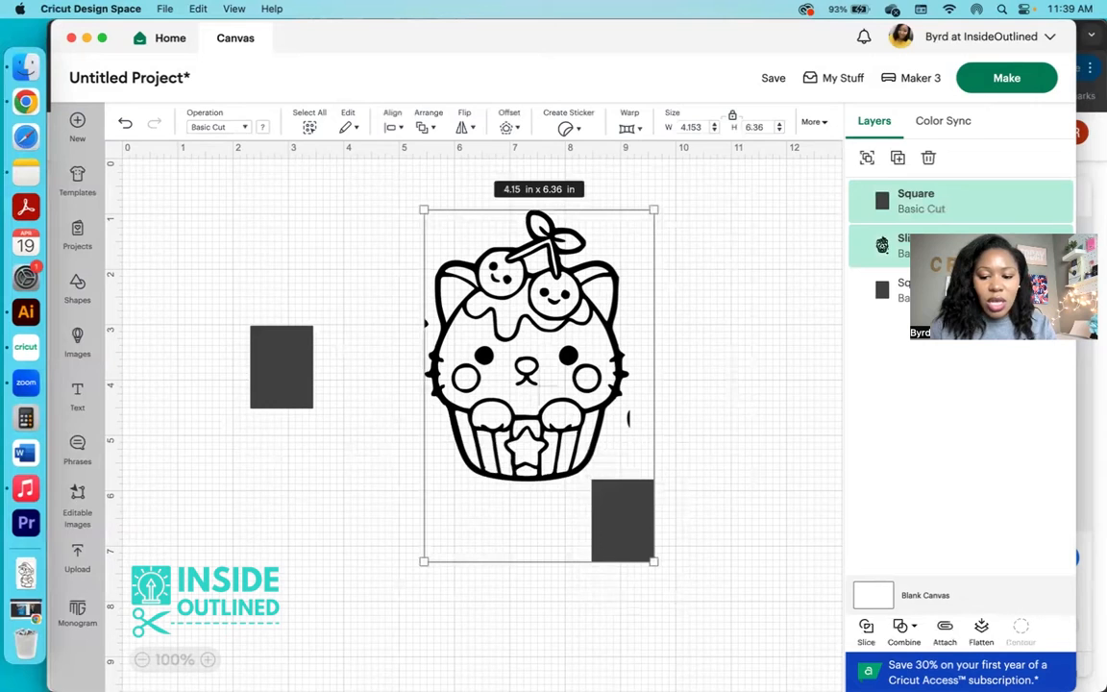
left_click(867, 634)
Step: Move the cupcake away, delete the sliced-off star remnant and square pieces, and reposition the cupcake
left_click_drag(548, 343, 487, 317)
left_click_drag(713, 549, 593, 471)
key("Delete")
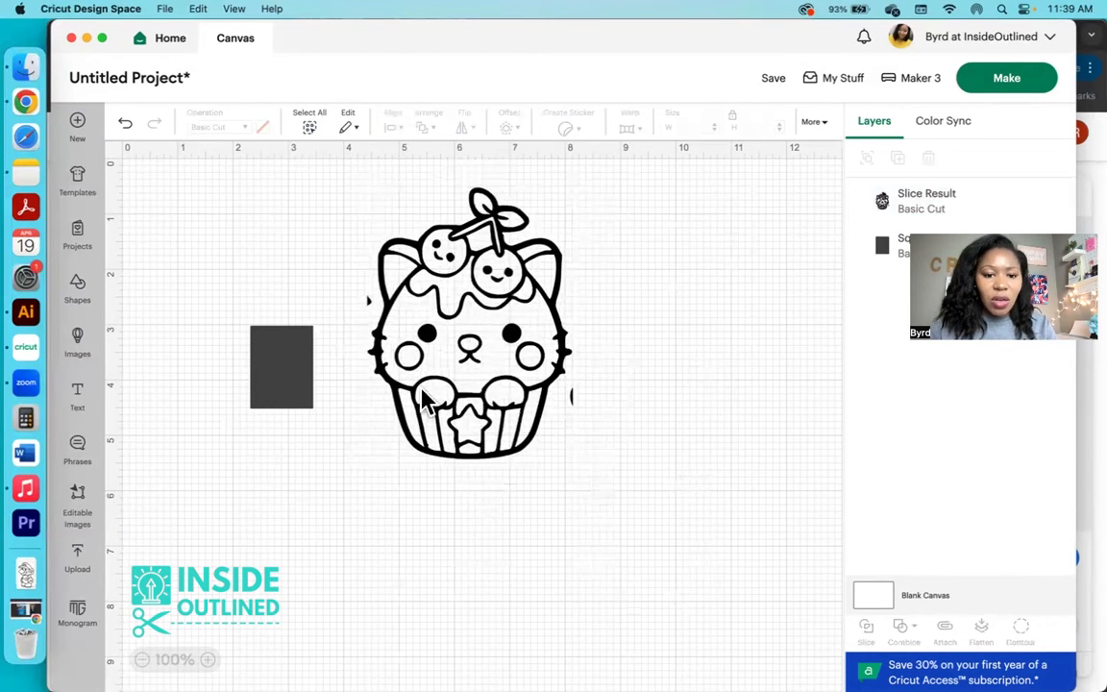
left_click_drag(491, 362, 531, 408)
Step: Paste a copy of the spare square over the thin sliver on the cupcake's right side and slice the drawing with it
left_click(296, 396)
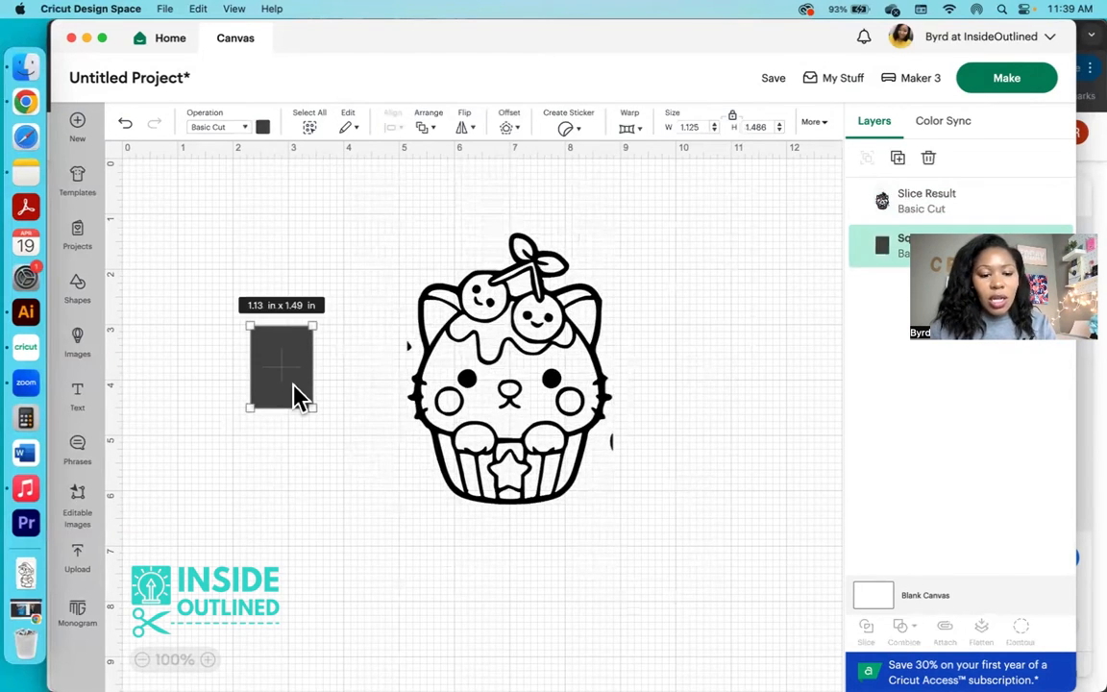
key("super+c")
key("super+v")
left_click_drag(454, 511, 637, 477)
left_click(549, 366, "shift")
left_click(866, 629)
Step: Move the cupcake aside, delete the sliced-off right-side sliver and square pieces, and bring the cupcake back
left_click_drag(539, 338, 486, 325)
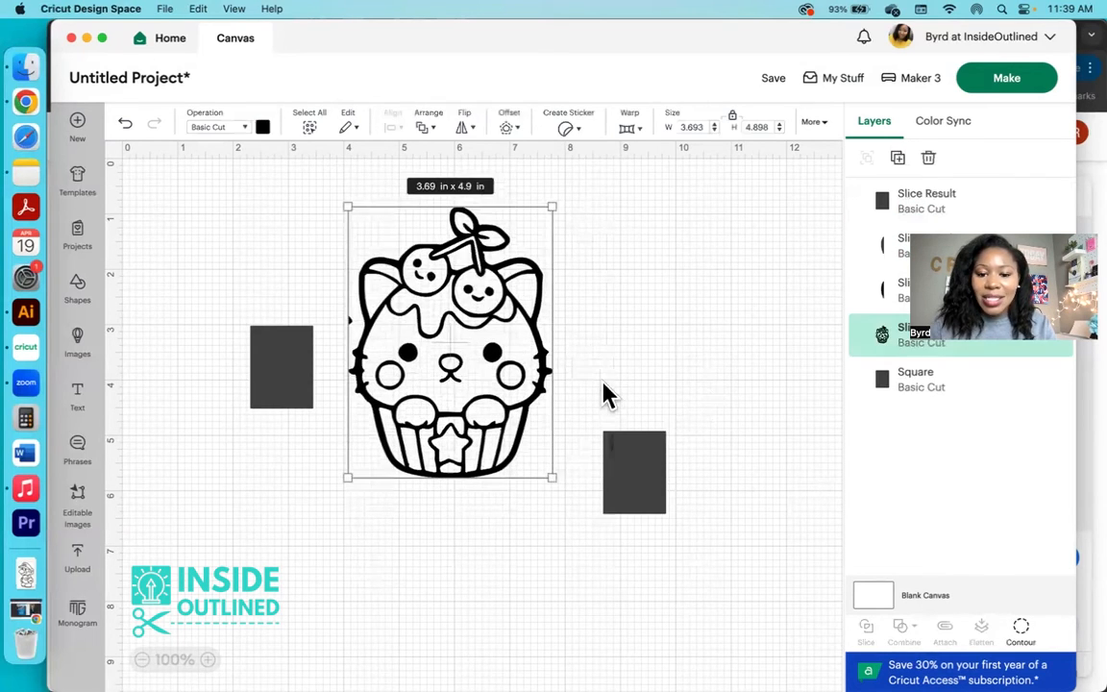
left_click(634, 470)
key("BackSpace")
left_click_drag(389, 353, 449, 361)
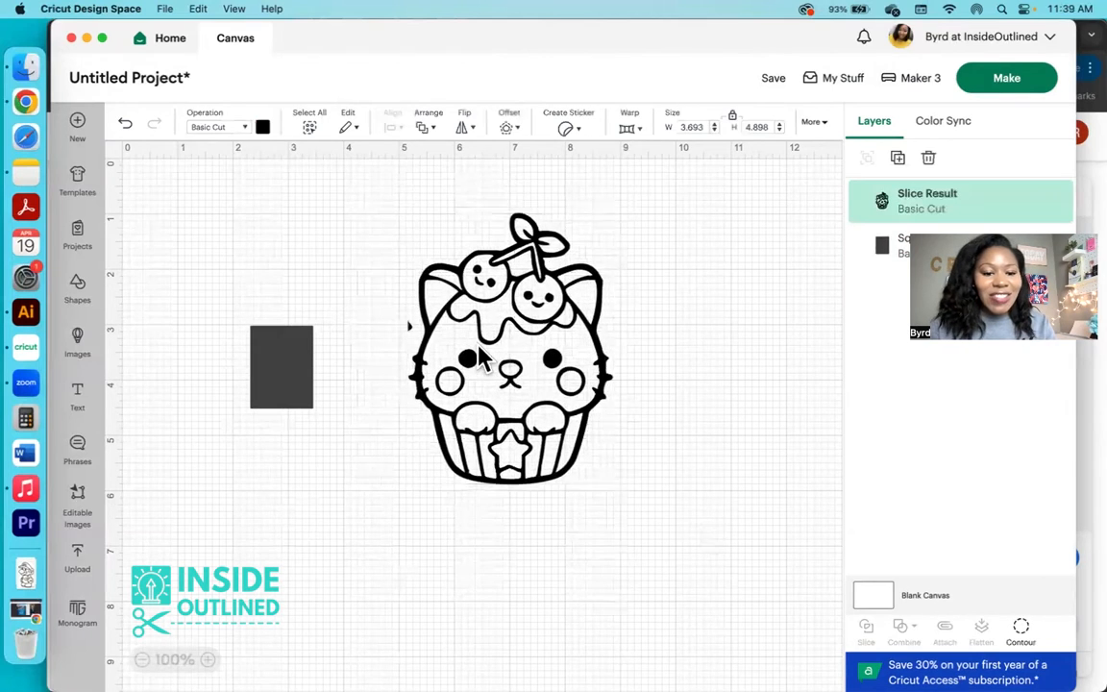
Step: Rotate the spare square to cover the small mark beside the cupcake's left ear and slice the drawing with it
left_click_drag(285, 365, 384, 354)
left_click_drag(411, 305, 431, 311)
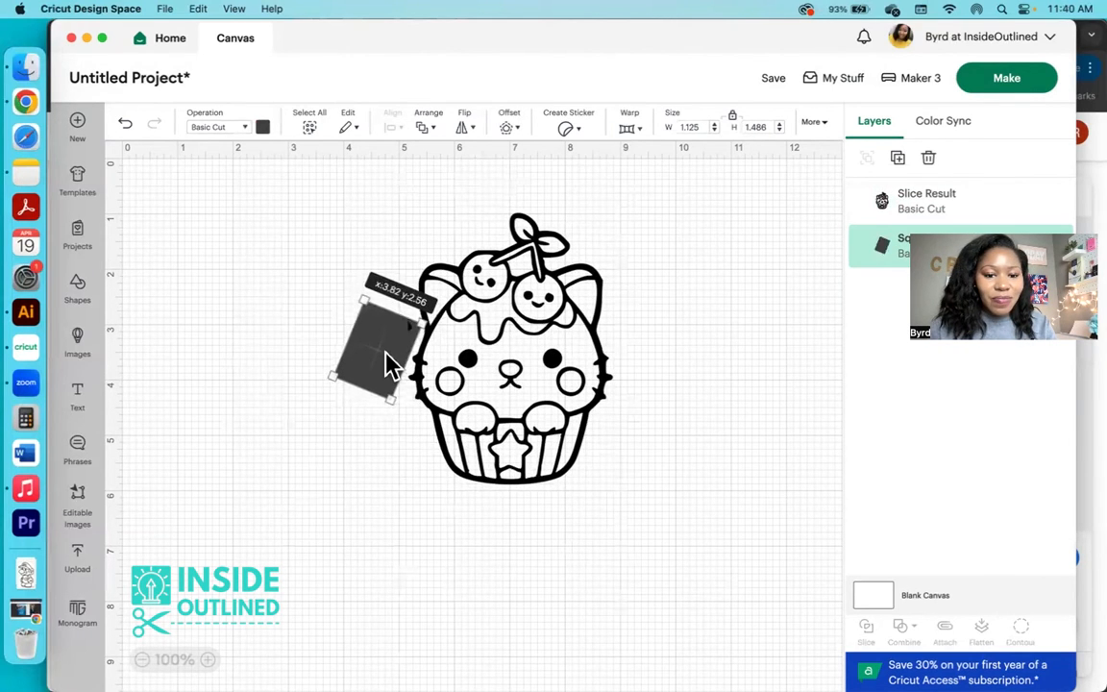
left_click(670, 395)
left_click_drag(230, 245, 529, 437)
left_click(870, 634)
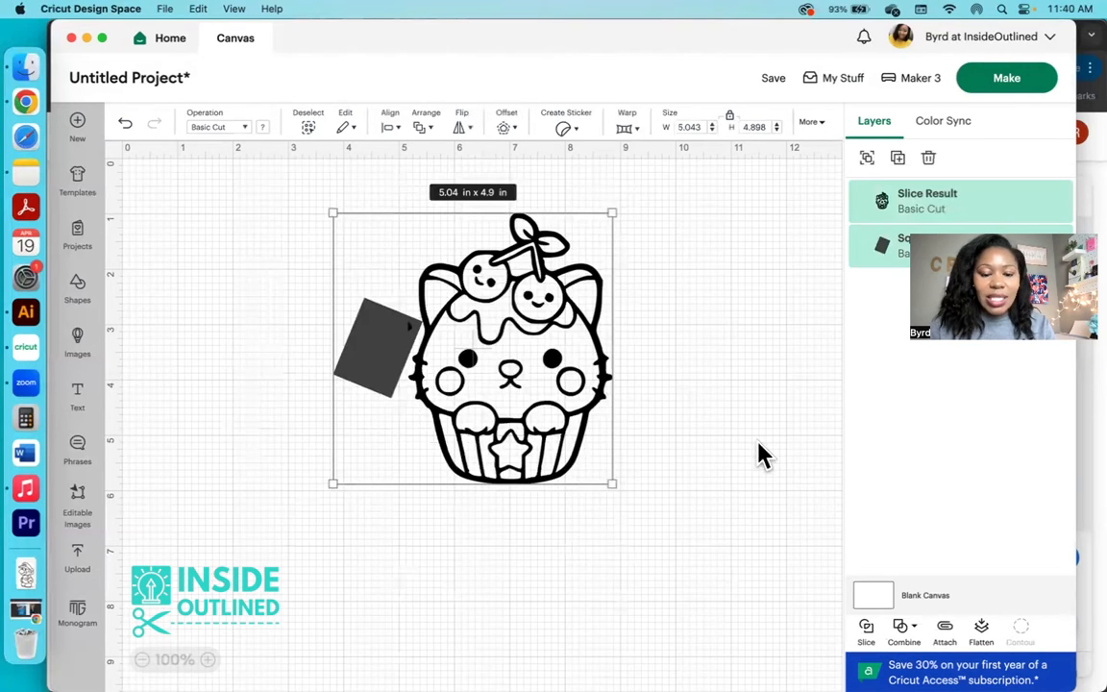
Step: Delete the tilted square and the sliced-off mark pieces, and reposition the cleaned cupcake
left_click_drag(336, 268, 460, 348)
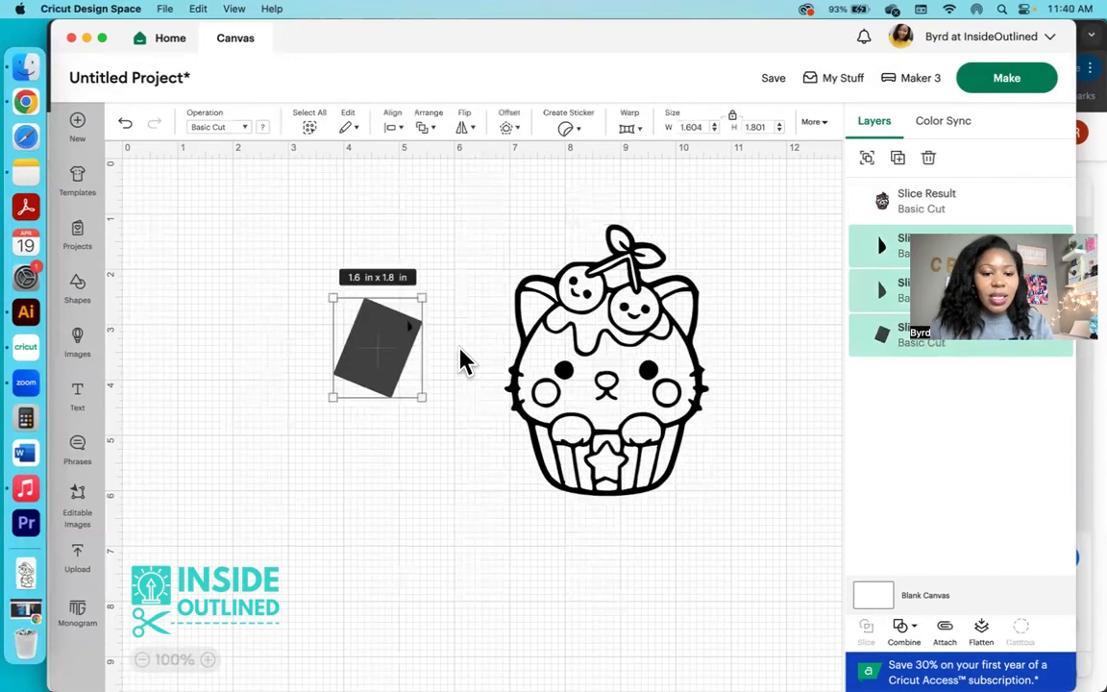
key("Delete")
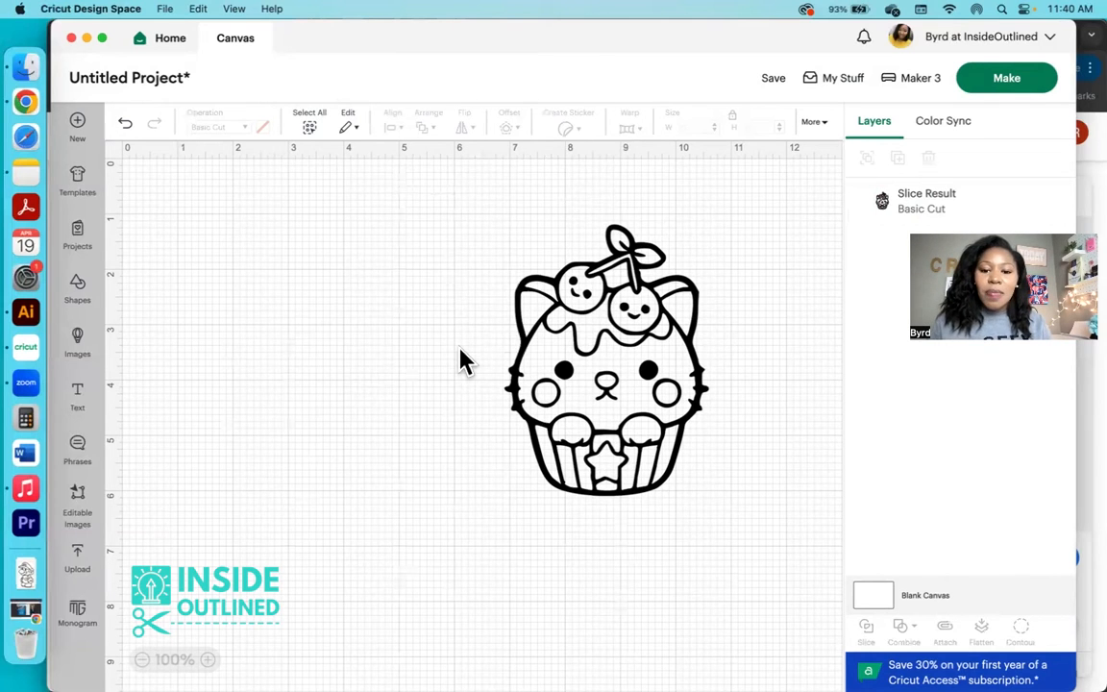
left_click_drag(640, 309, 430, 322)
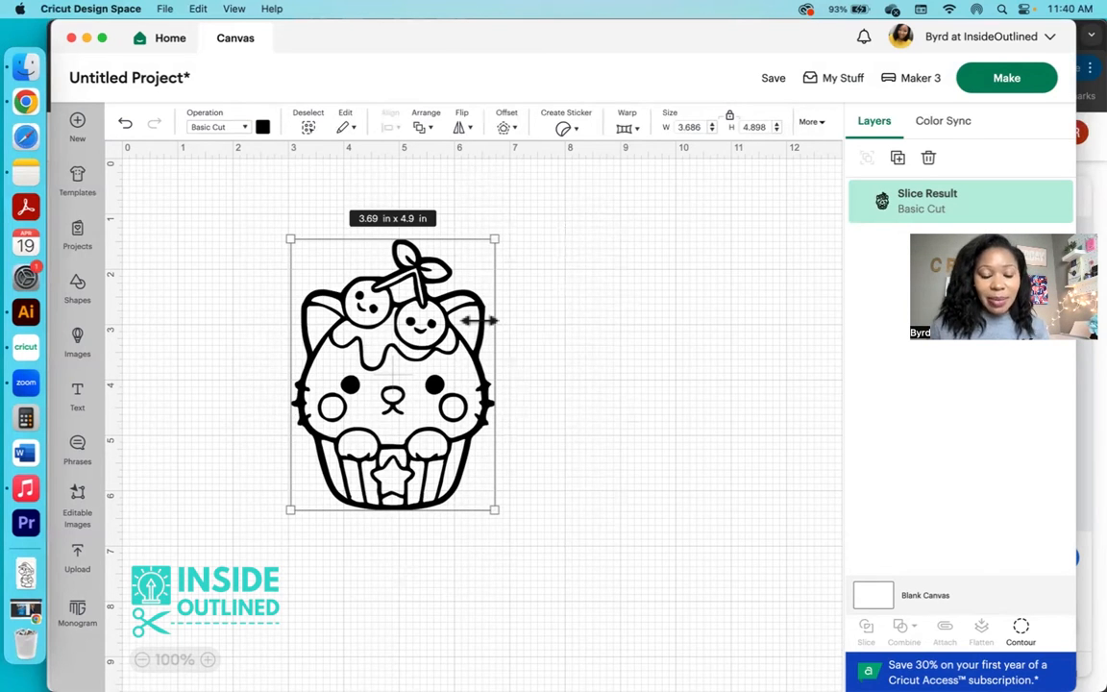
Step: Move the cupcake to the canvas's upper-left area and place a duplicate beside it
left_click_drag(428, 334, 274, 303)
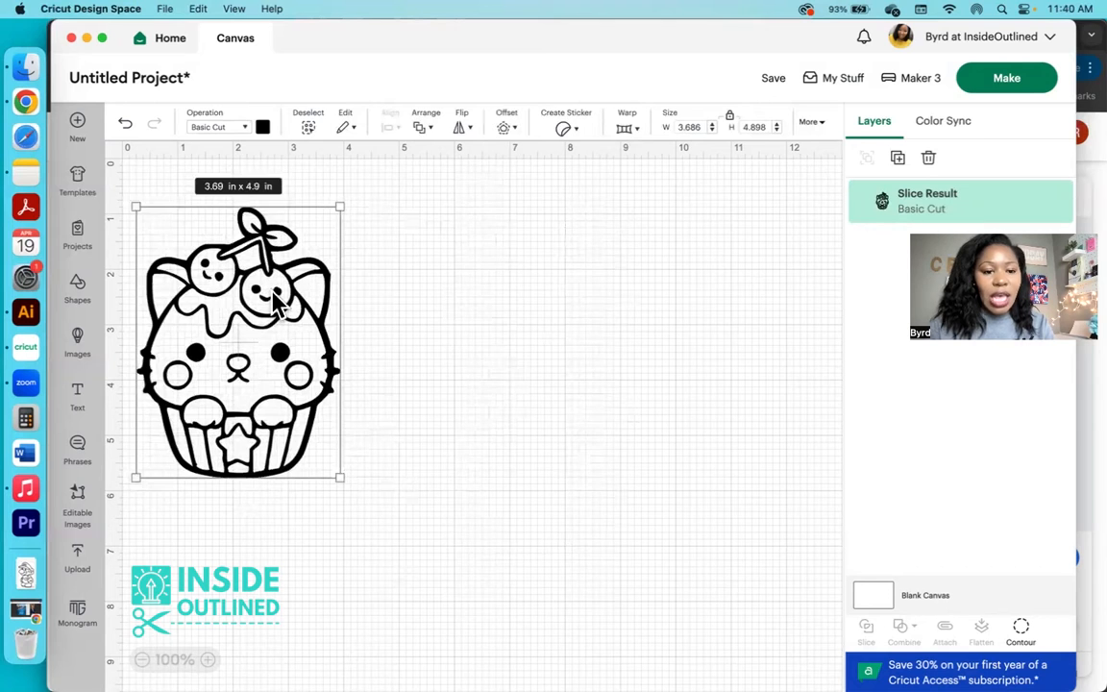
key("super+d")
left_click_drag(549, 492, 490, 312)
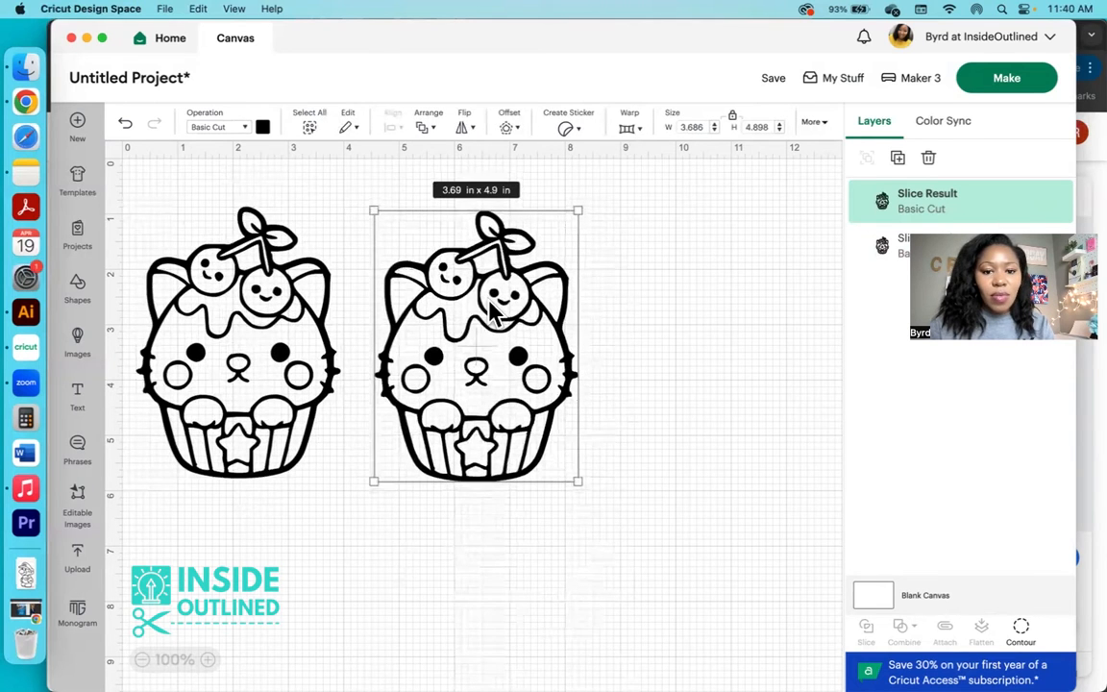
Step: Use Contour on the duplicate cupcake to hide every contour except the large face shape
left_click(1023, 635)
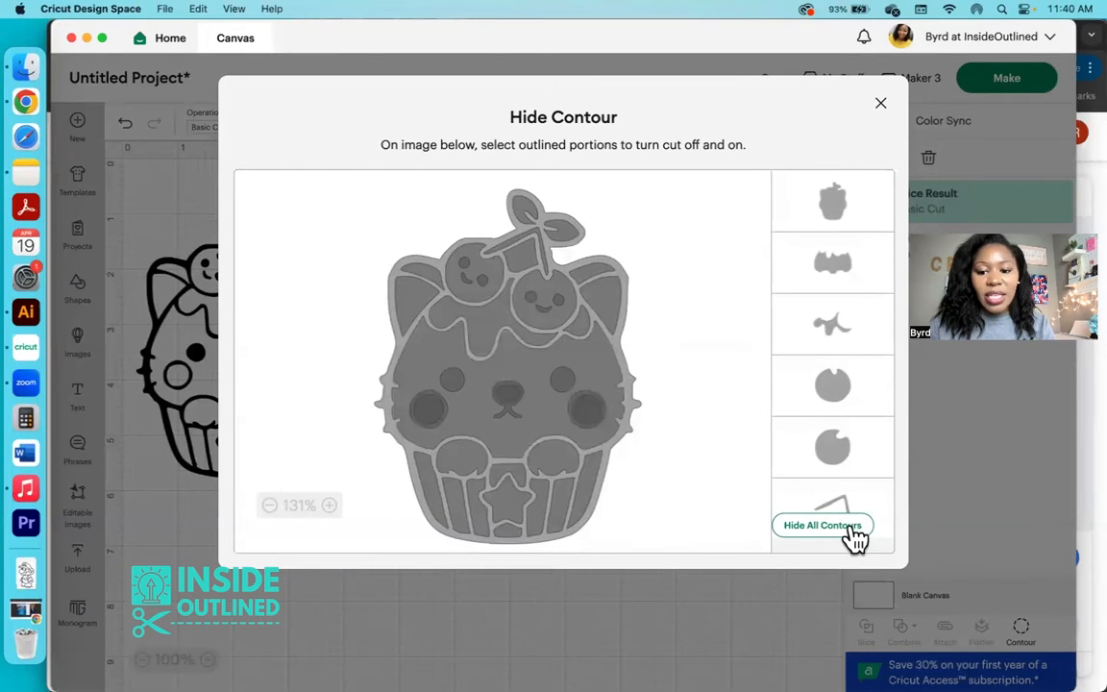
left_click(812, 528)
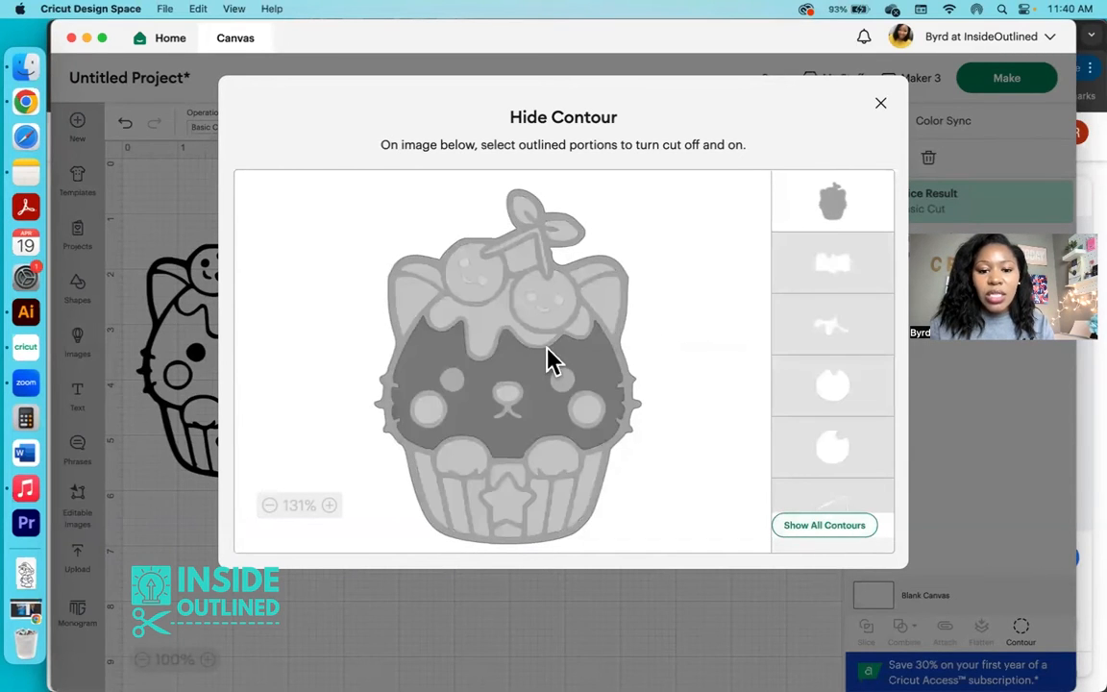
left_click(535, 377)
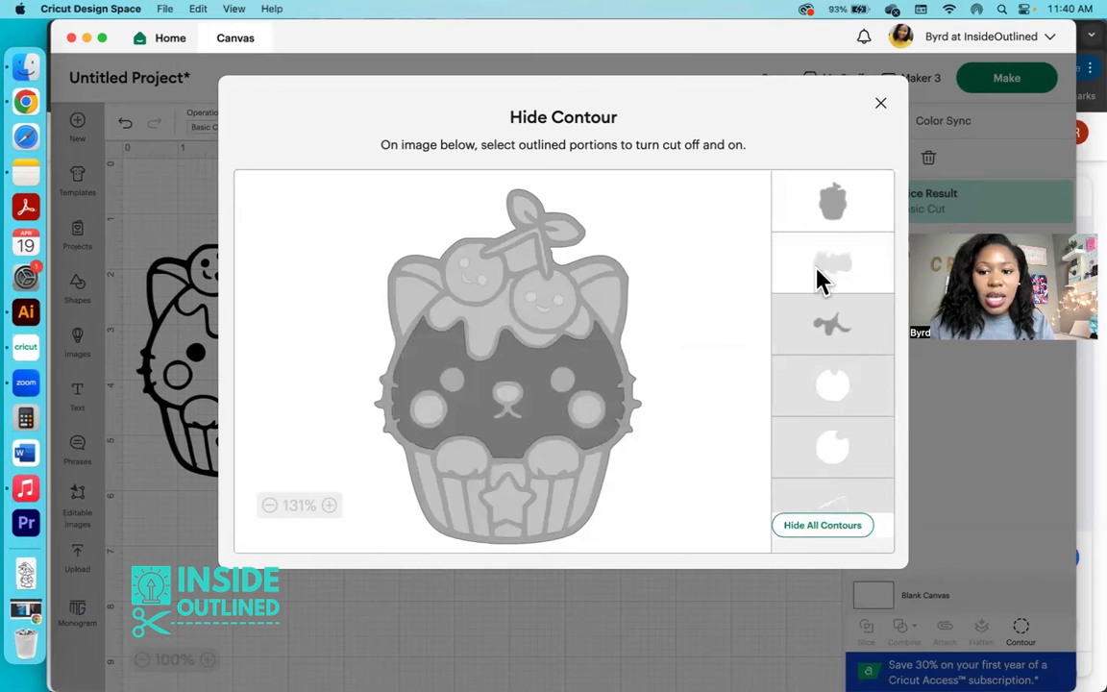
left_click(836, 203)
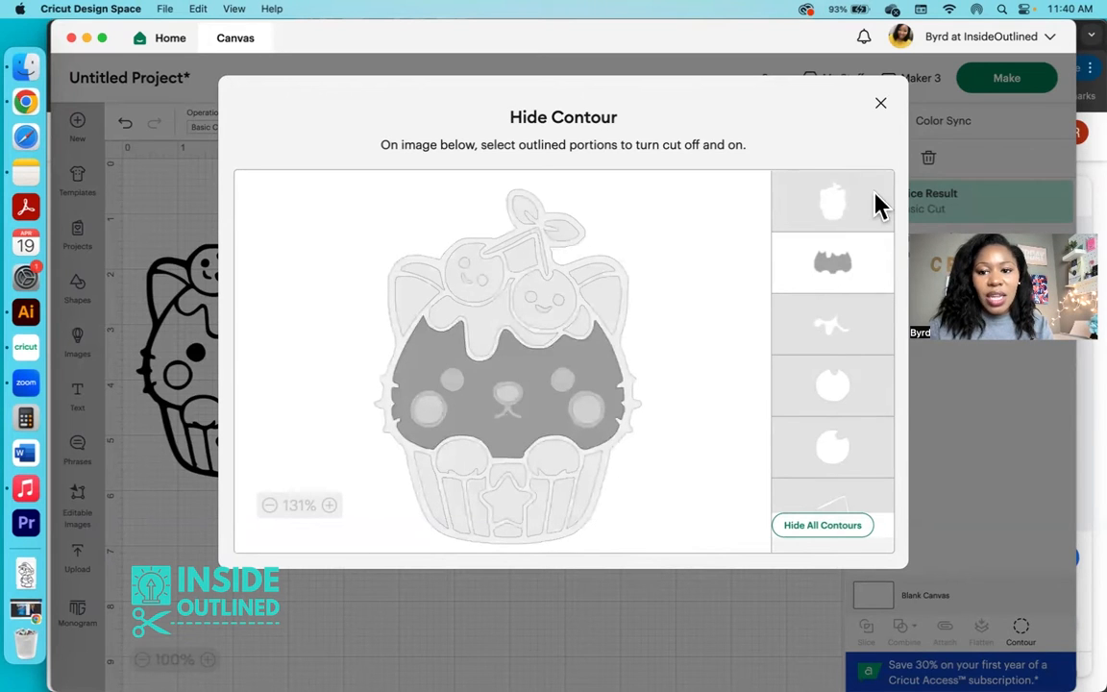
left_click(880, 104)
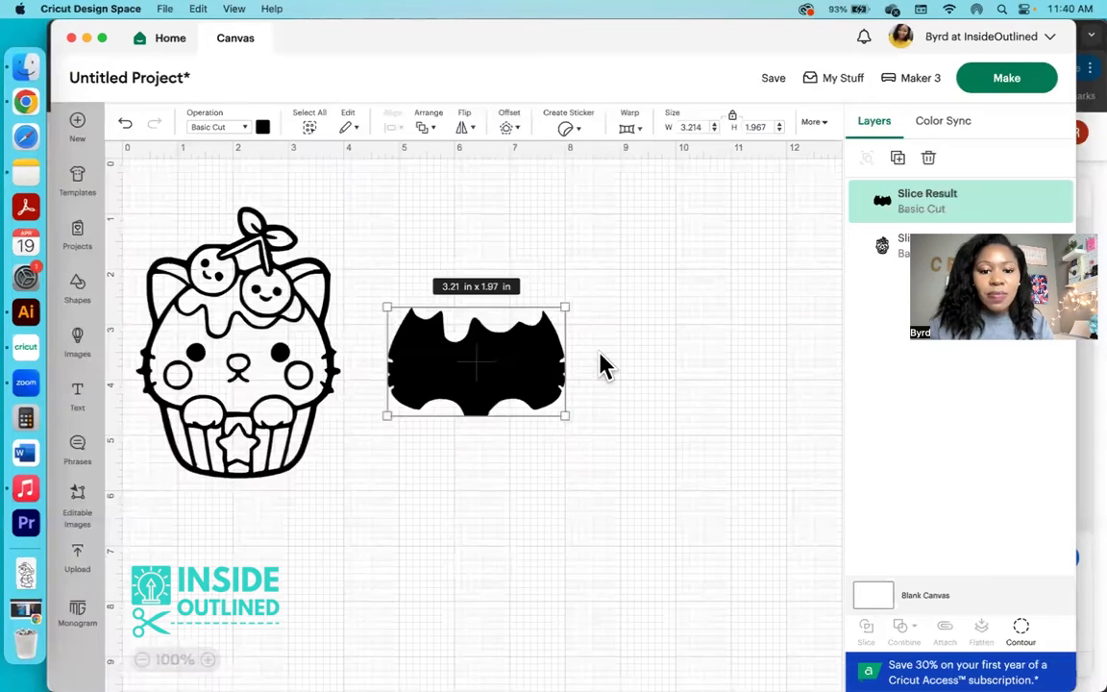
Step: Color the face shape white, fit it over the original cupcake's face, and move its layer below the black outline
left_click(263, 128)
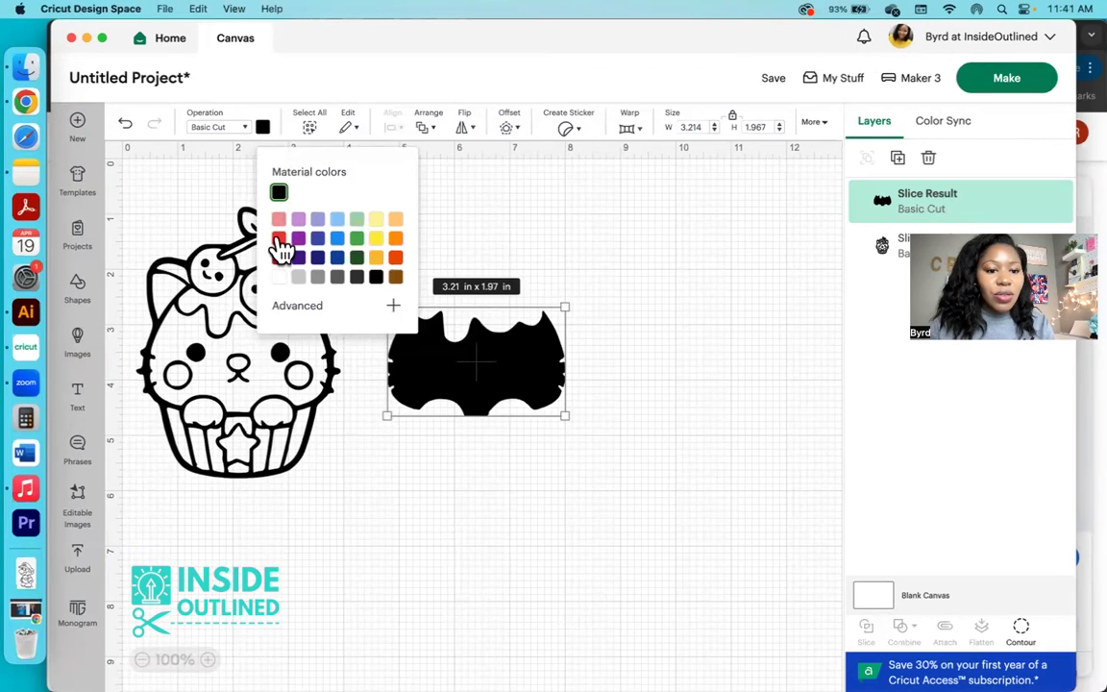
left_click_drag(549, 373, 309, 370)
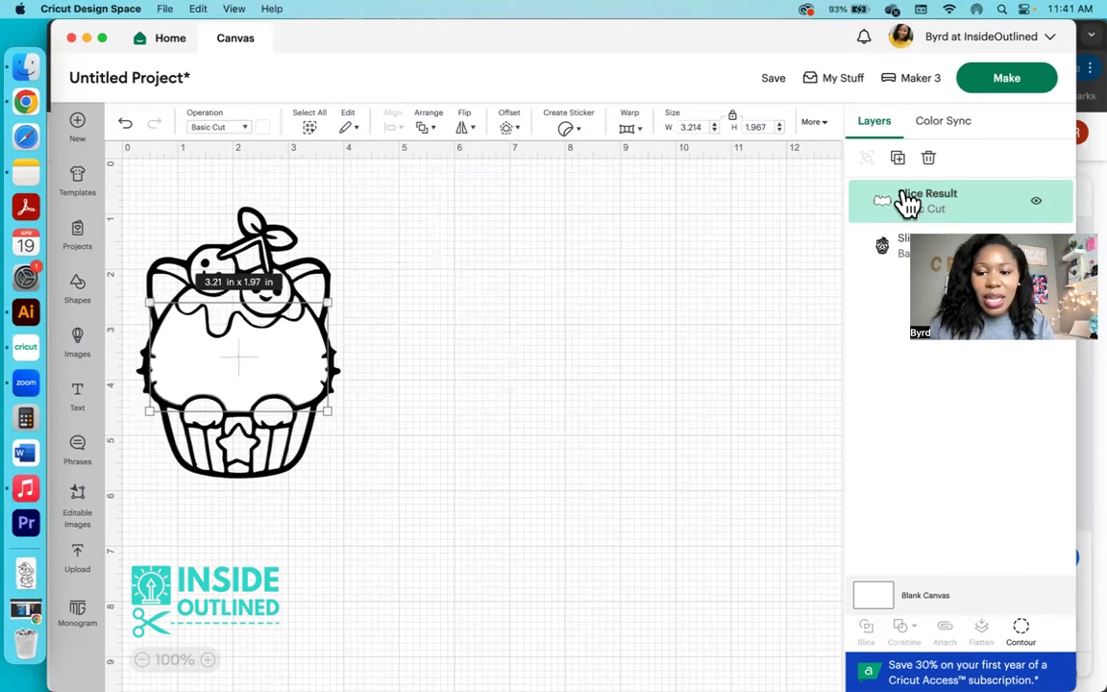
left_click_drag(903, 207, 897, 234)
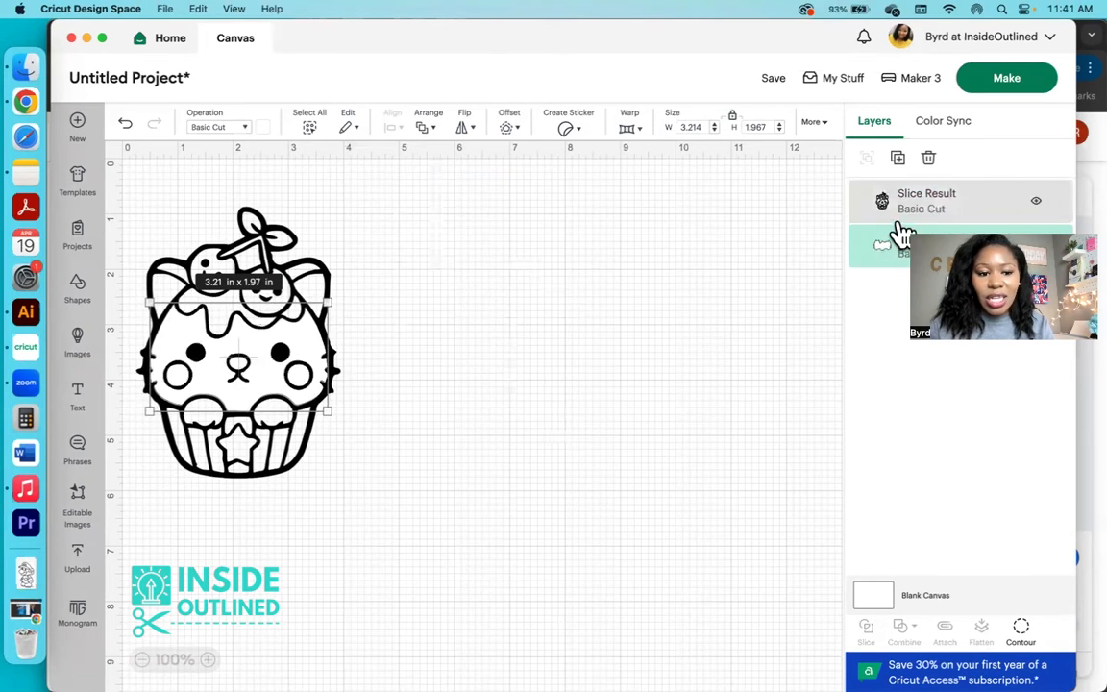
left_click(293, 488)
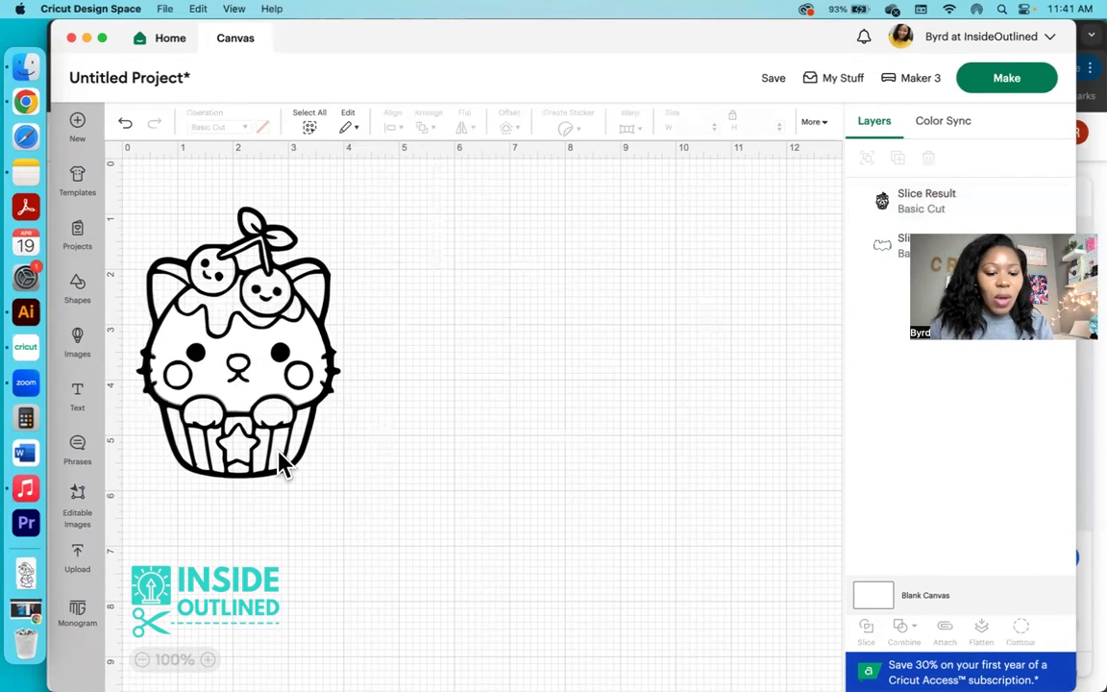
Step: Duplicate the black cupcake outline and place the copy beside the original
left_click(281, 464)
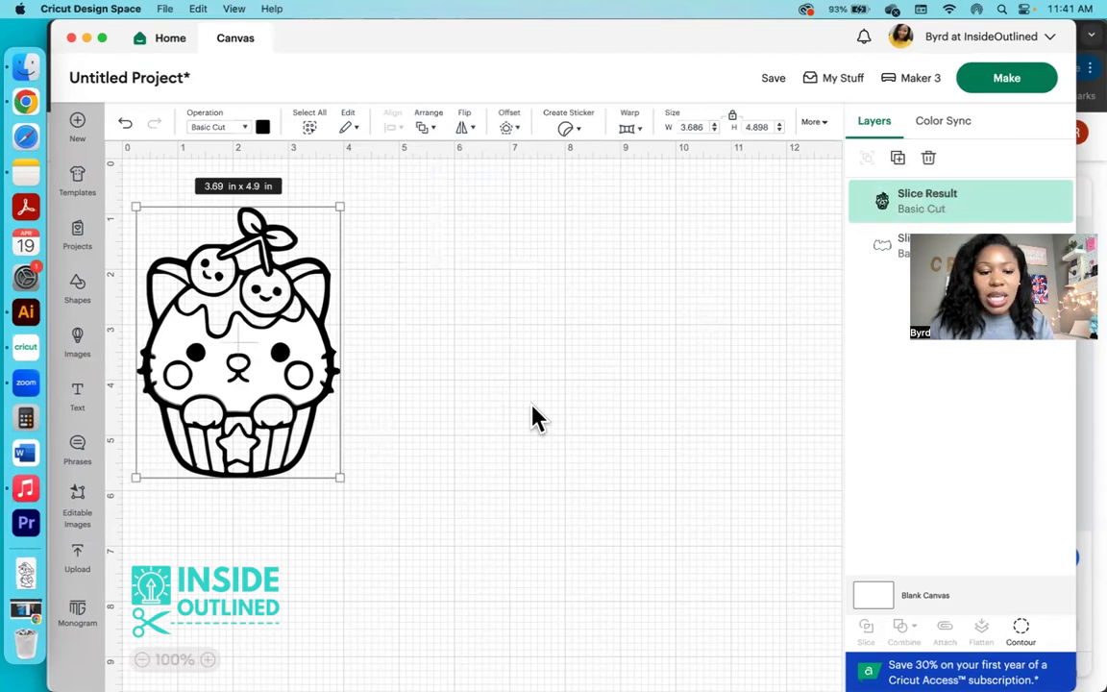
key("super+d")
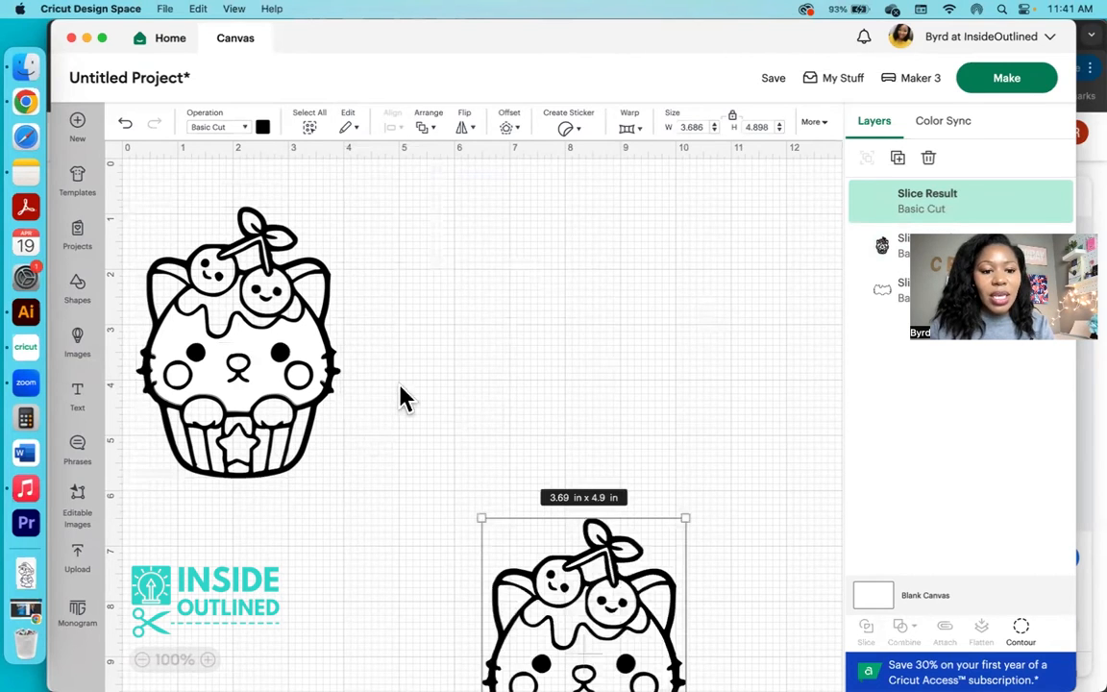
left_click_drag(597, 581, 509, 279)
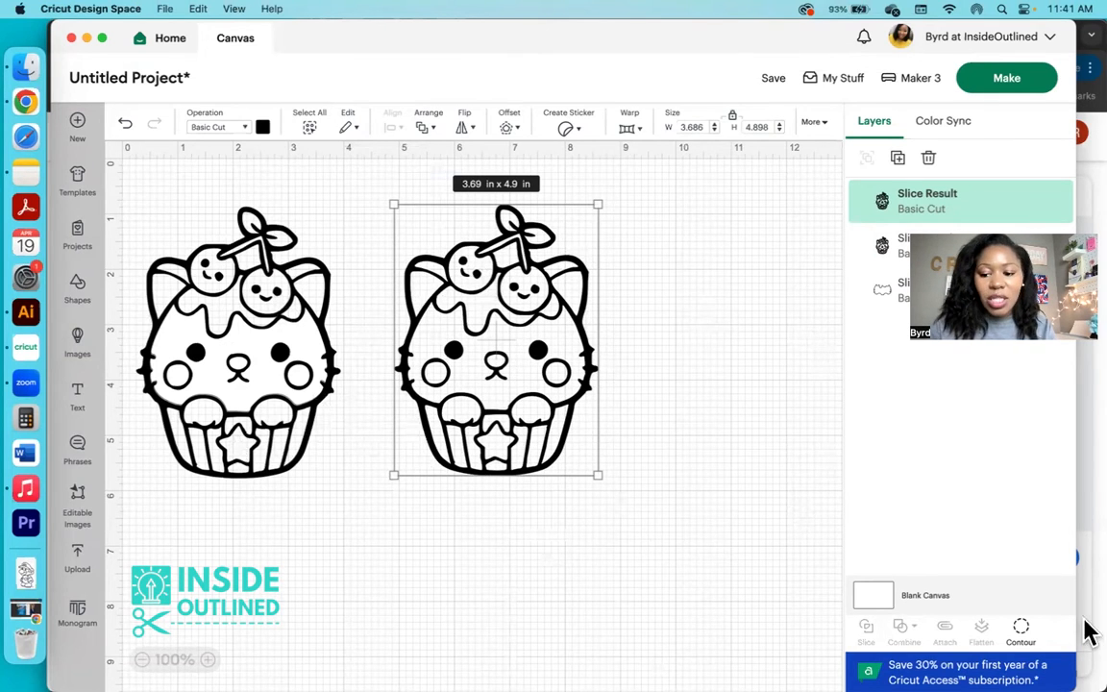
Step: Use Contour on the new copy to hide everything except the two cherry shapes
left_click(1023, 630)
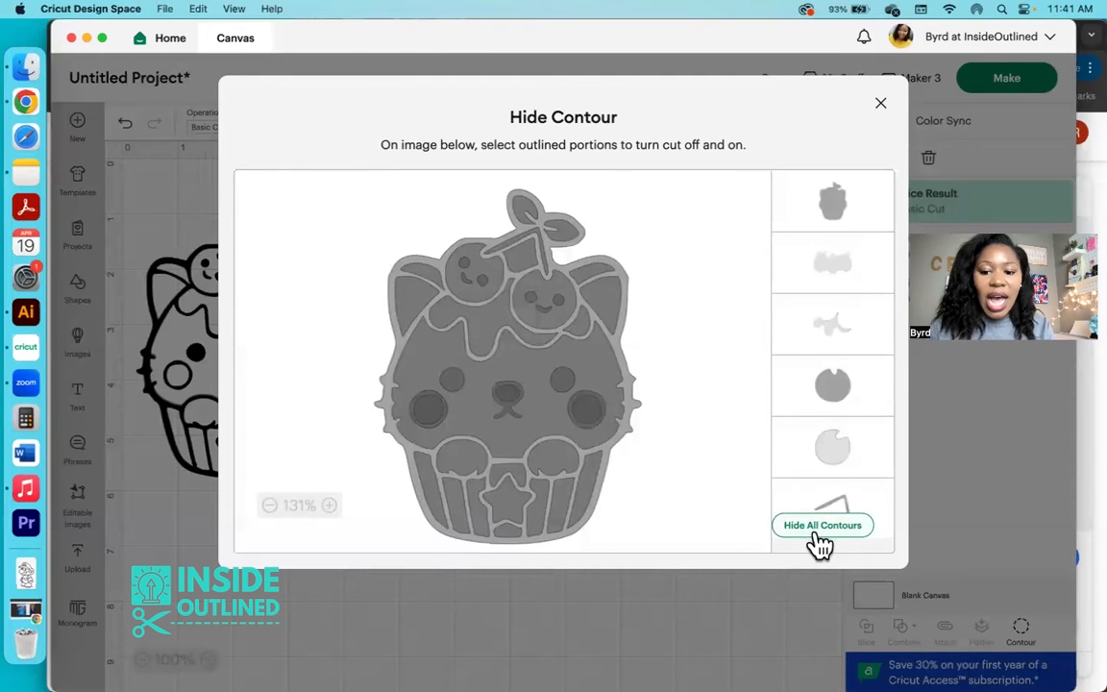
left_click(816, 538)
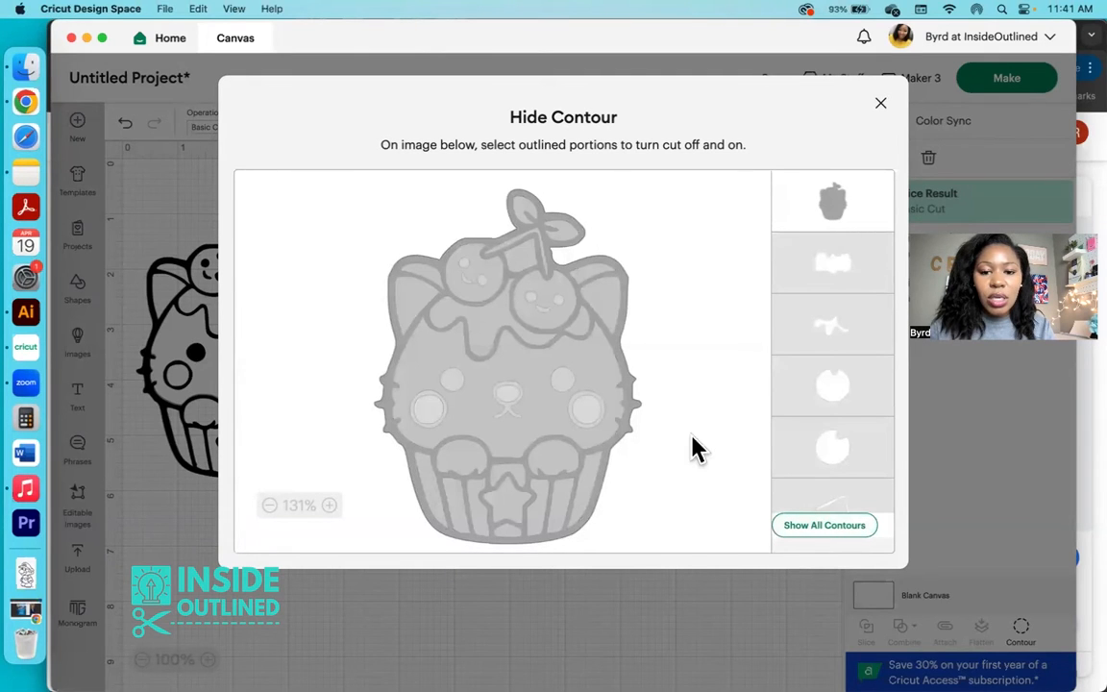
left_click(560, 297)
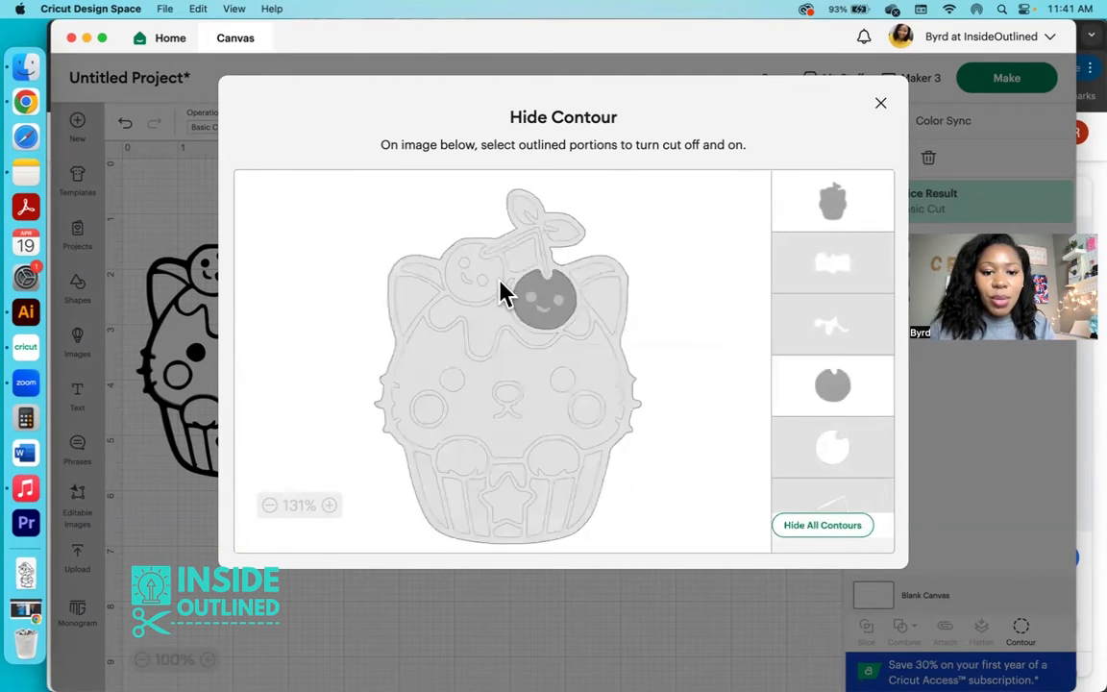
left_click(496, 283)
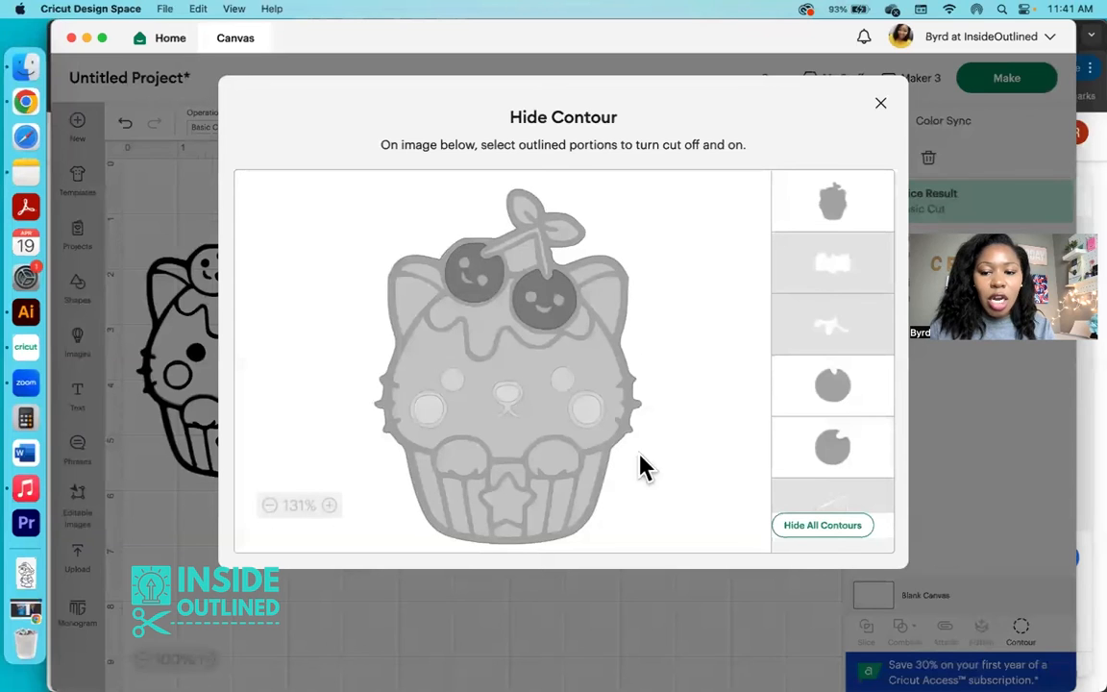
left_click(832, 203)
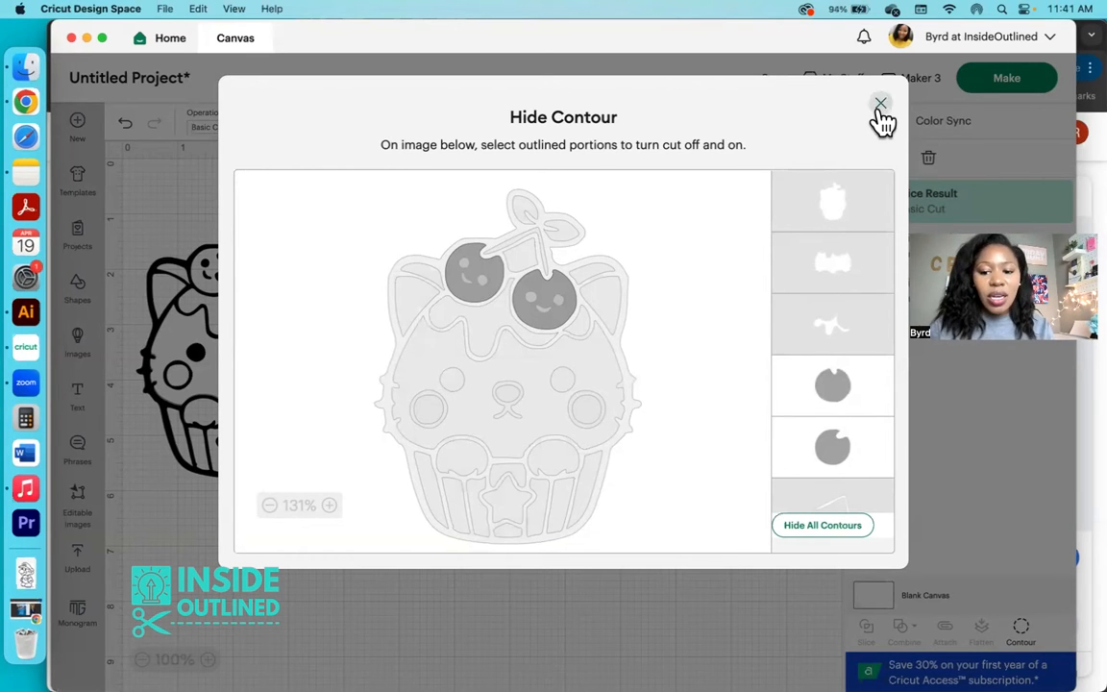
left_click(880, 104)
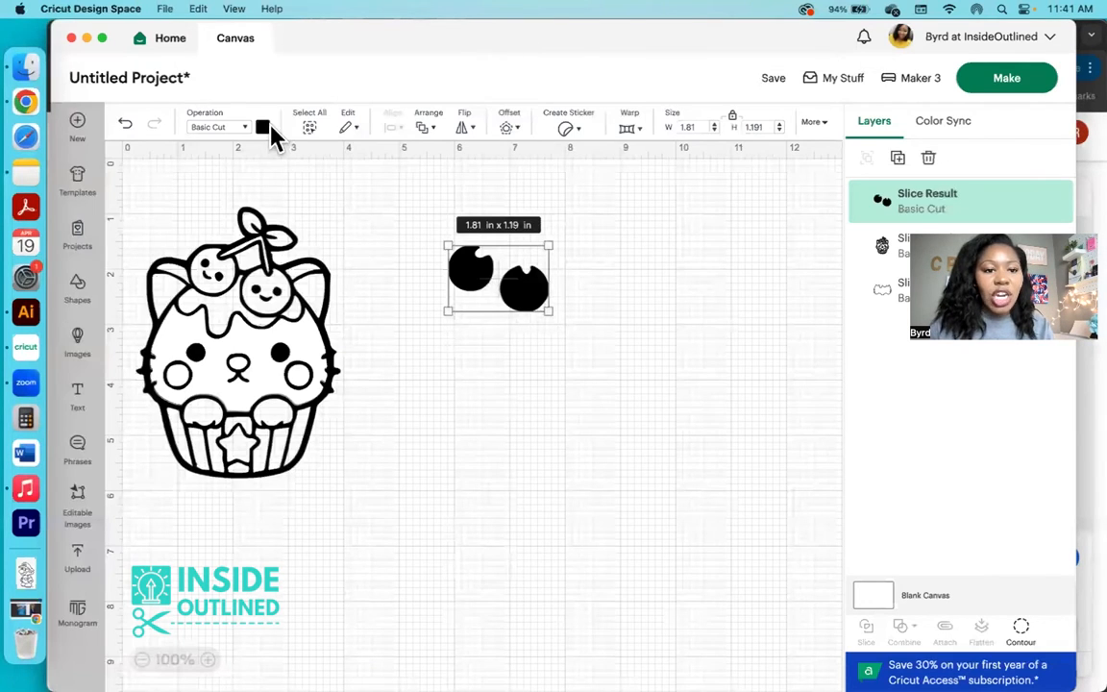
Step: Color the cherries red, align them over the original's cherries, and move their layer beneath the outline and white face
left_click(264, 128)
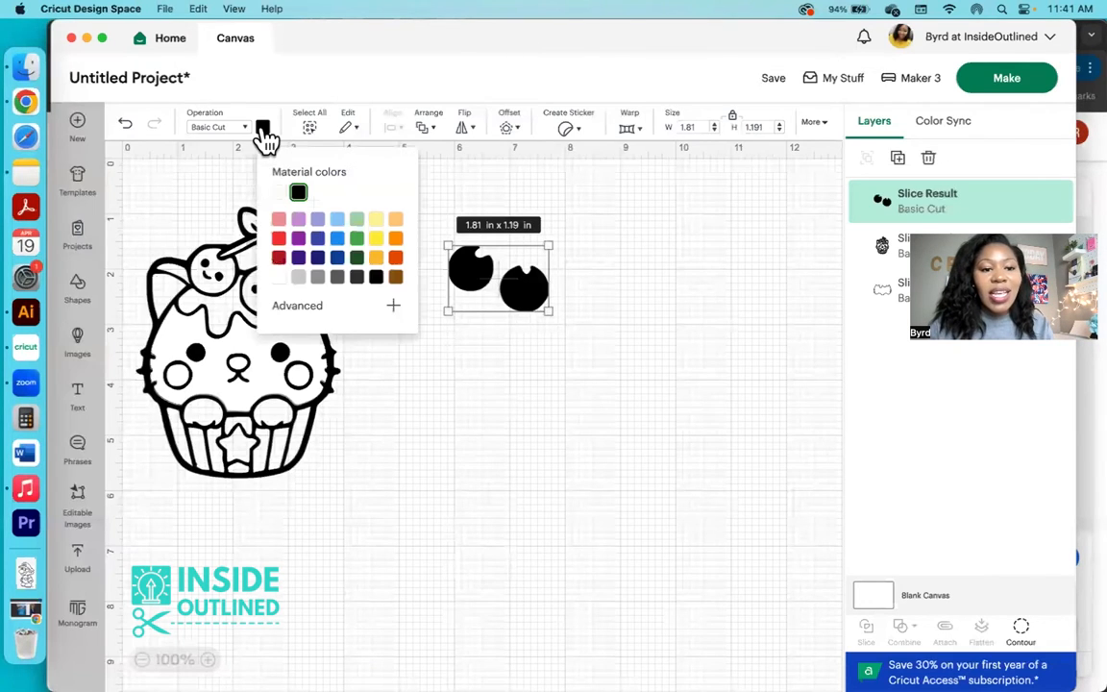
left_click(282, 248)
left_click(553, 451)
left_click_drag(533, 308, 277, 307)
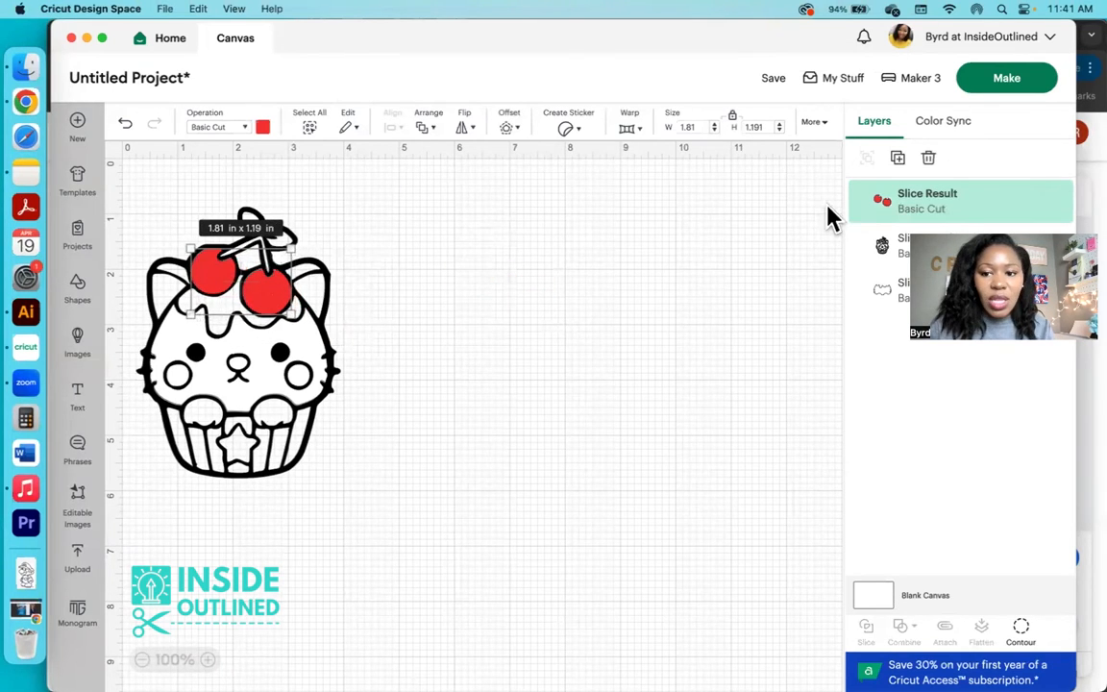
left_click_drag(885, 207, 890, 288)
left_click(637, 353)
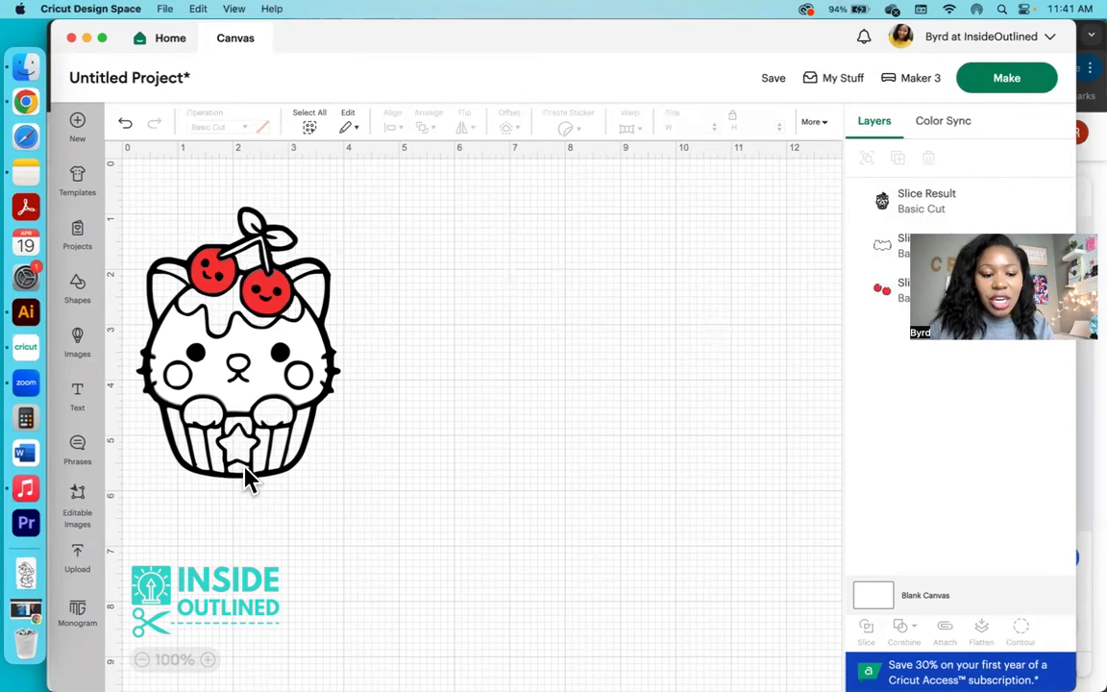
Step: Make another copy of the black cupcake outline and position it beside the partly colored cupcake
left_click(234, 442)
key("super+v")
left_click_drag(545, 576, 408, 241)
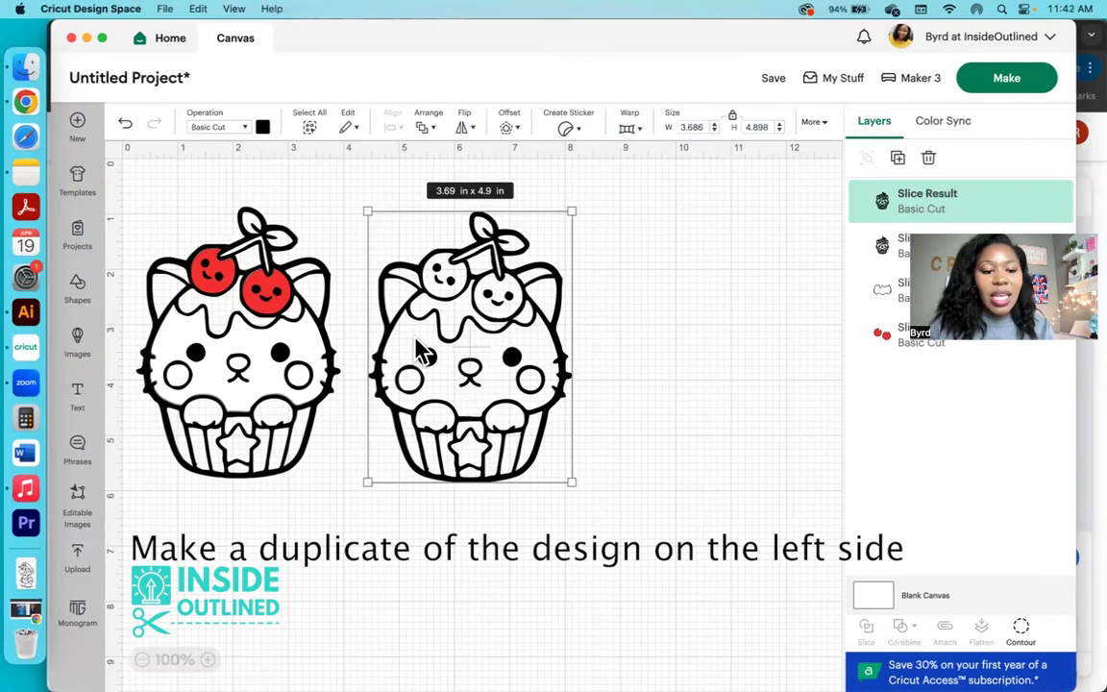
left_click(293, 452)
right_click(292, 452)
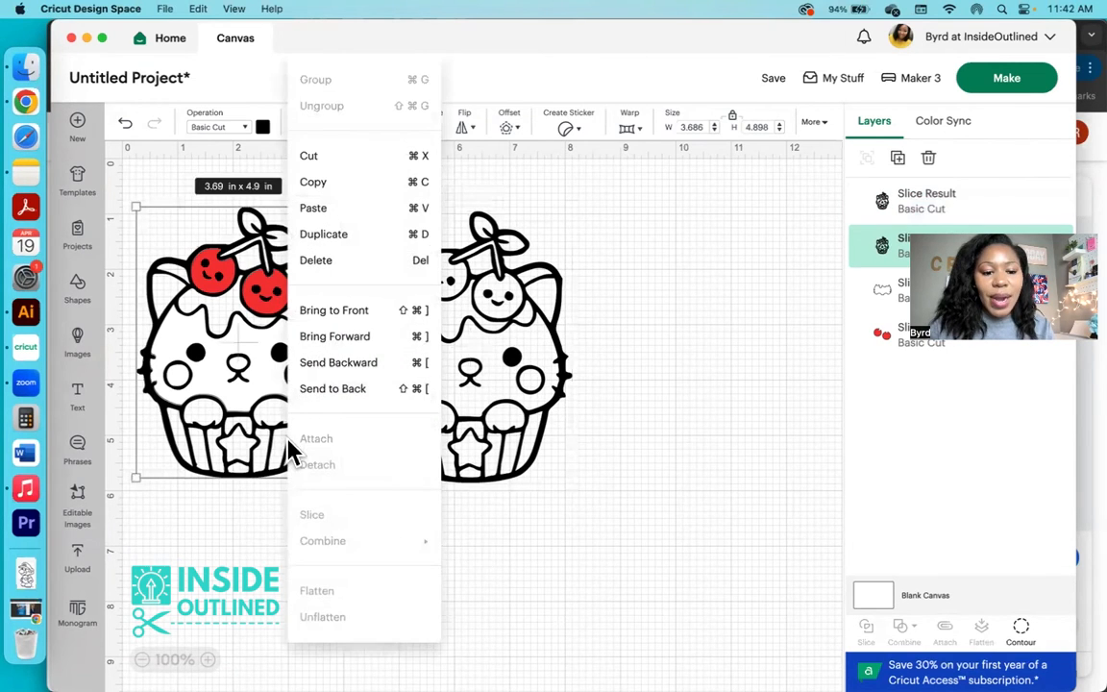
left_click(644, 245)
left_click_drag(514, 316, 568, 316)
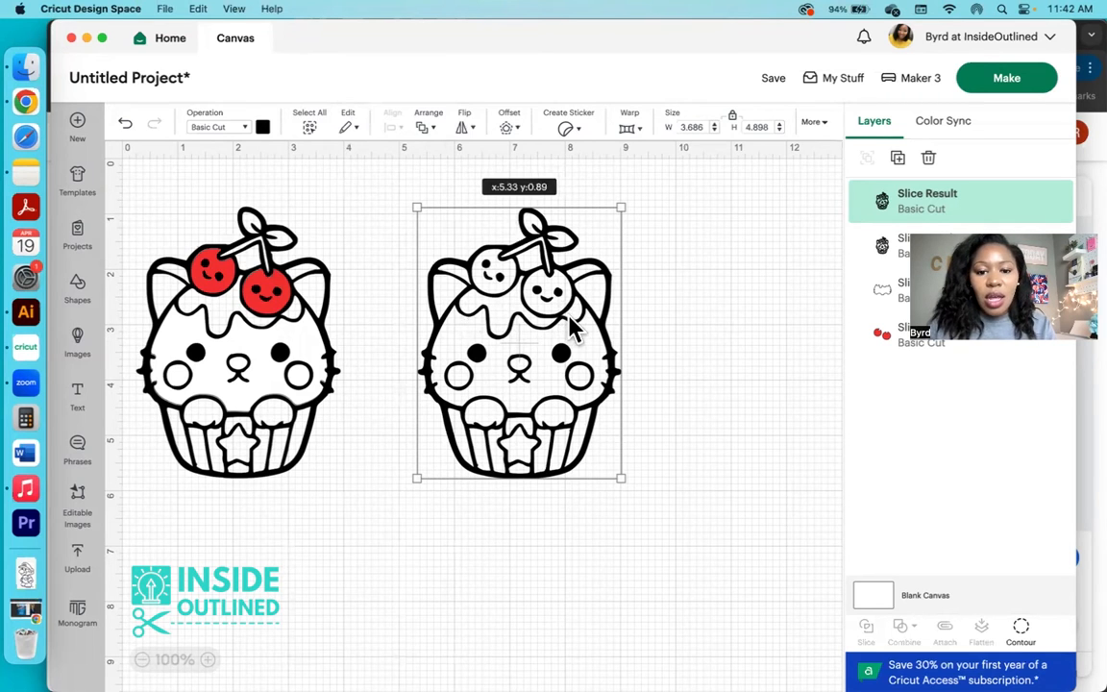
left_click_drag(573, 321, 559, 327)
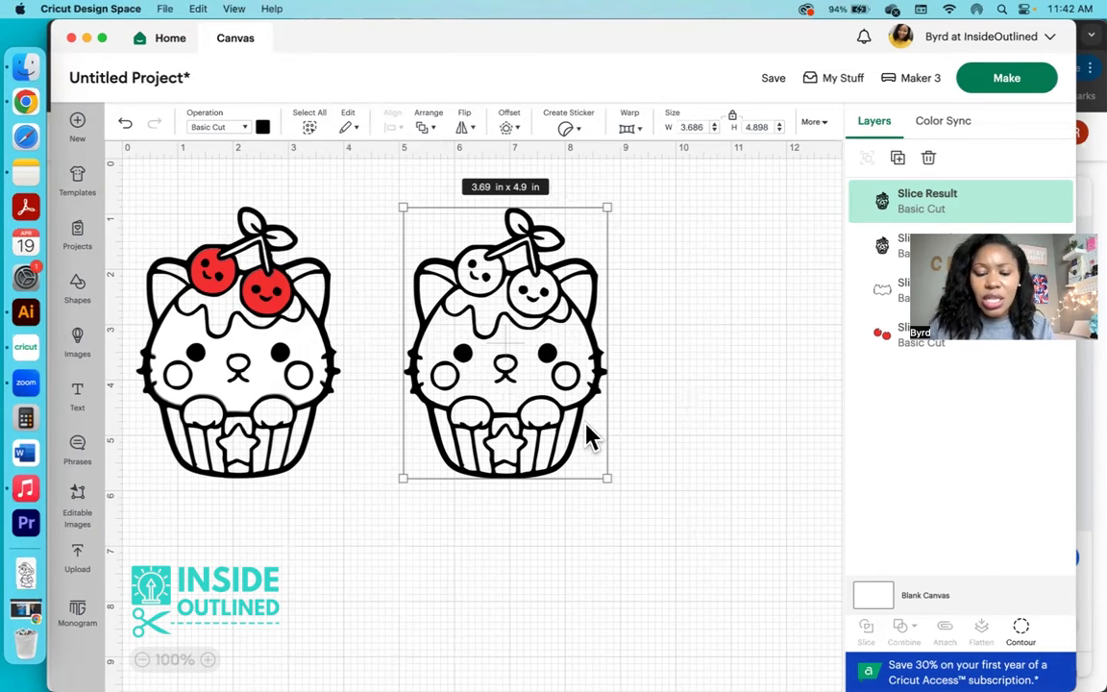
Step: Use Contour on this cupcake copy to hide everything except the two cherry leaves
left_click(1023, 633)
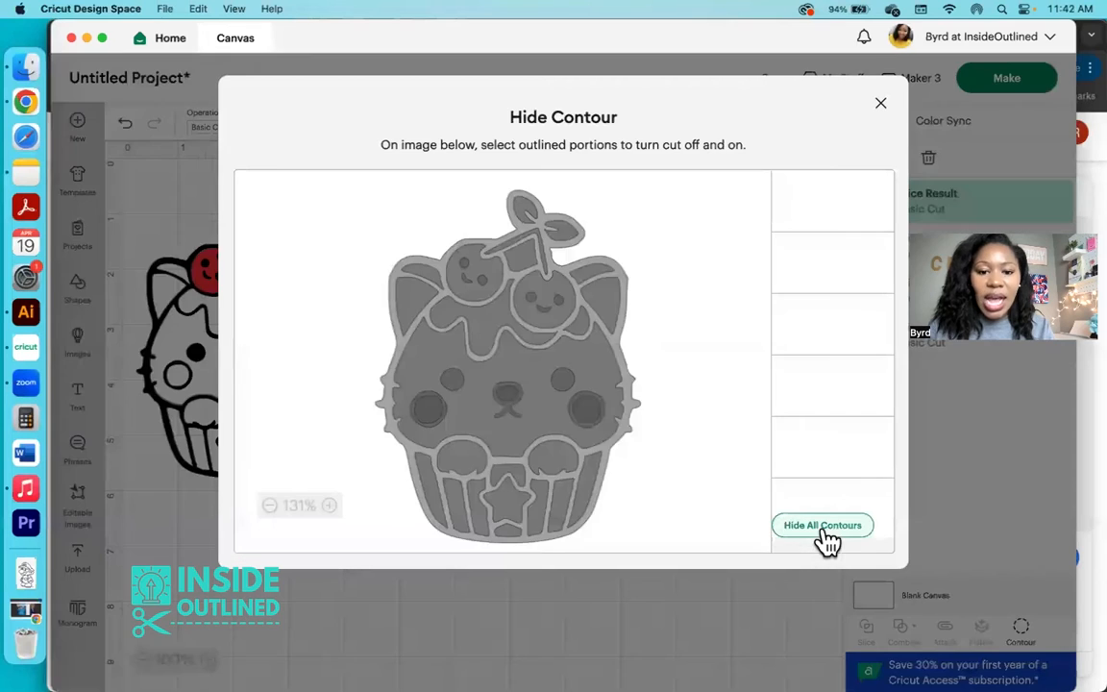
left_click(824, 526)
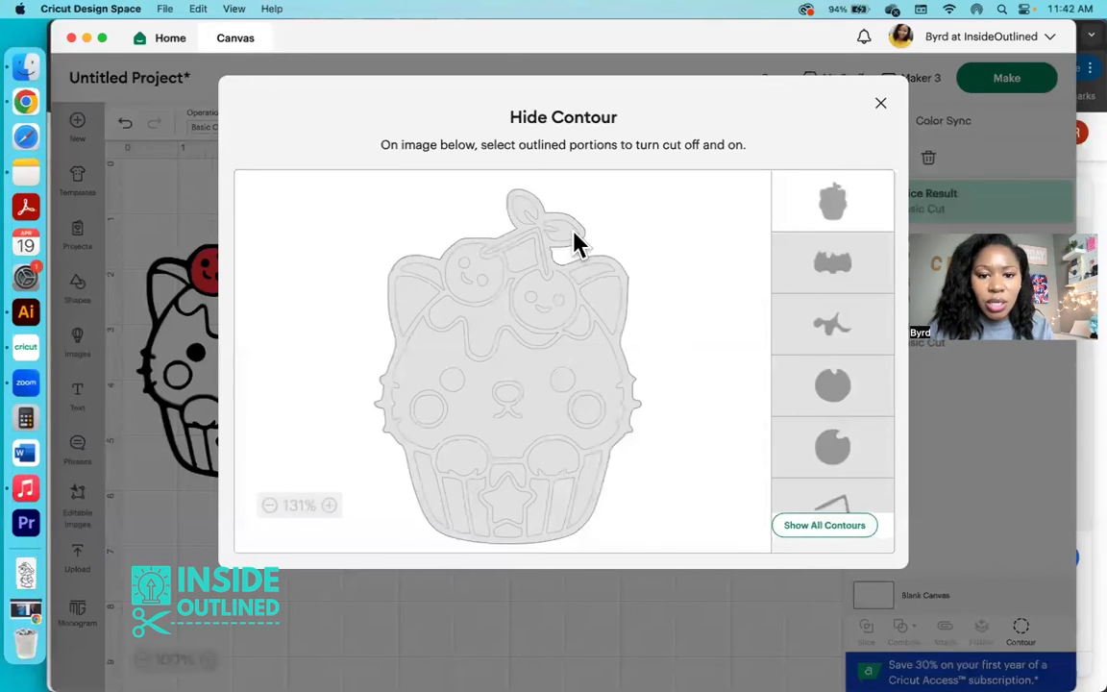
left_click(553, 234)
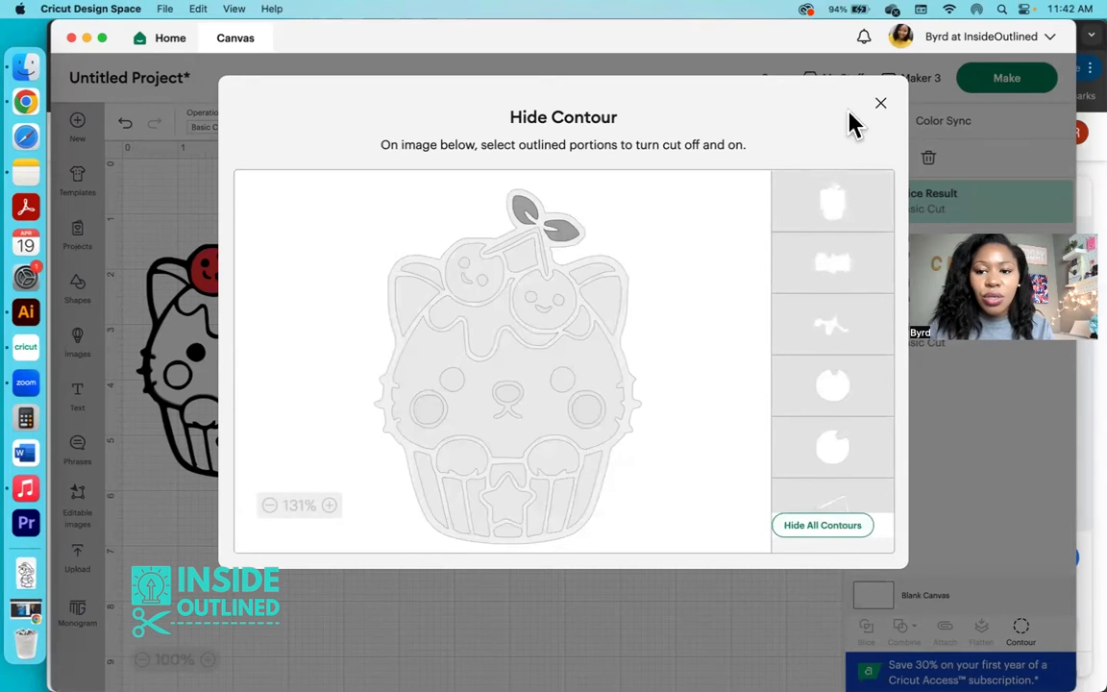
left_click(881, 103)
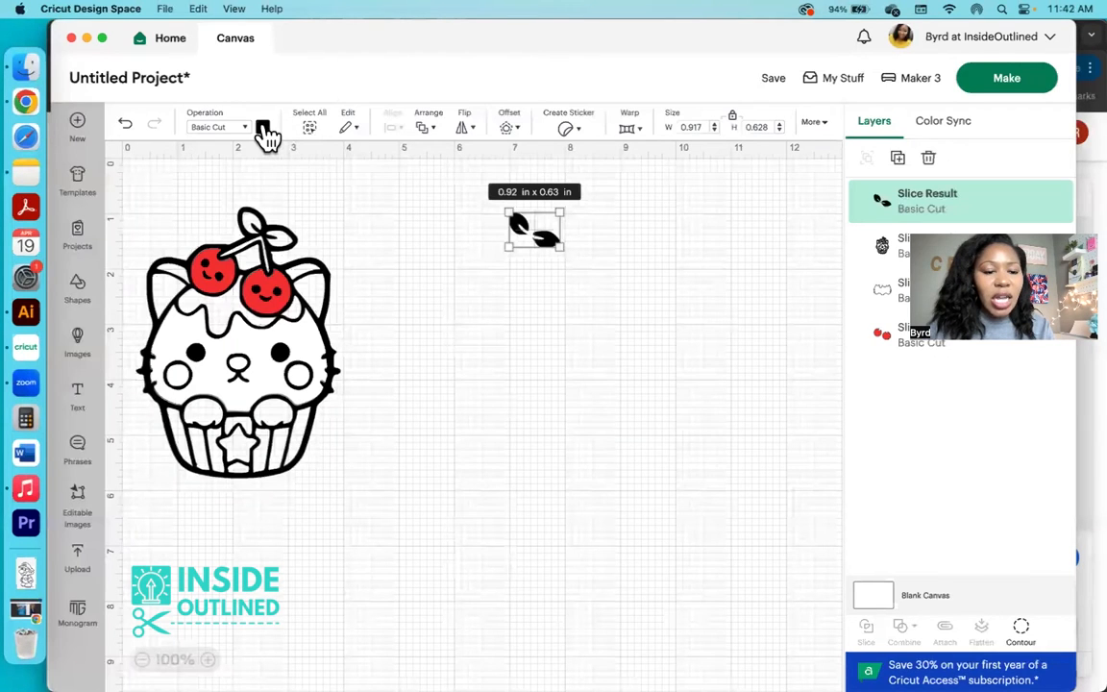
Step: Color the two leaves green and fit them inside the original cupcake's leaf outlines
left_click(262, 127)
left_click(365, 246)
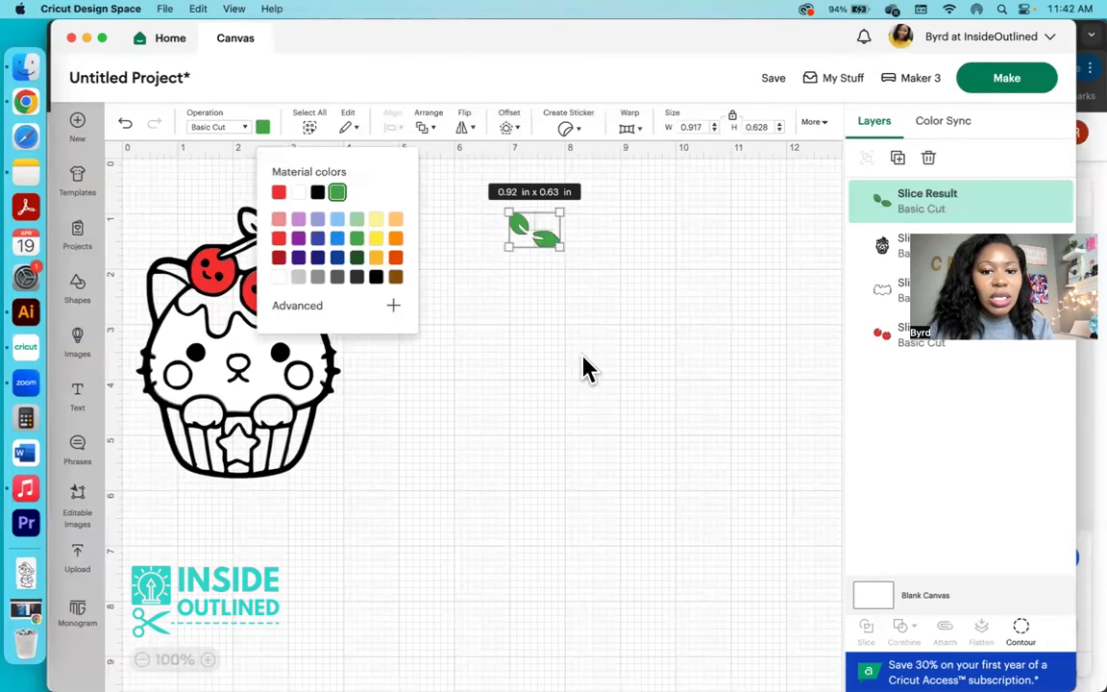
left_click(585, 368)
left_click_drag(545, 229, 280, 238)
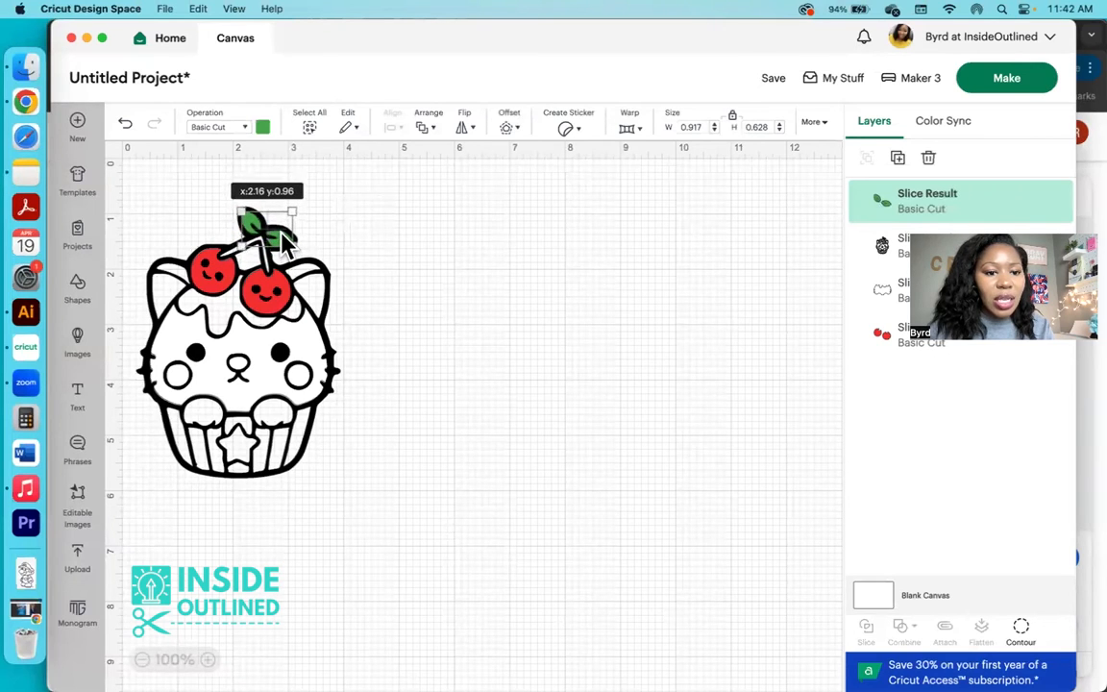
left_click(457, 278)
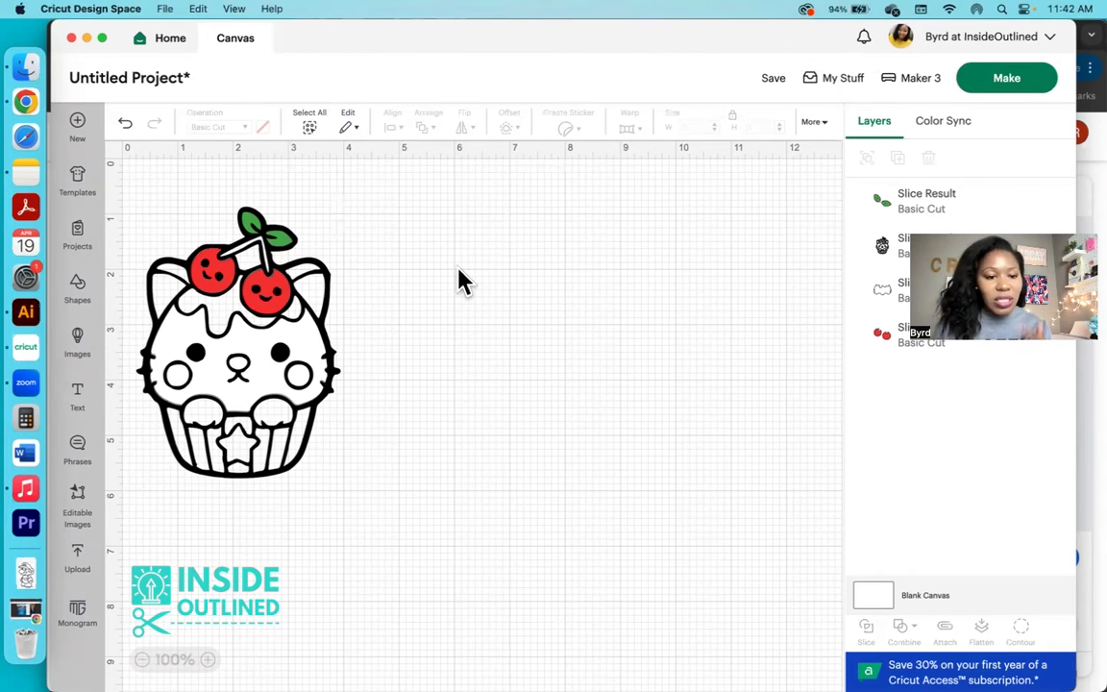
Step: Make another copy of the black cupcake outline and place it beside the partly colored cupcake
left_click(248, 295)
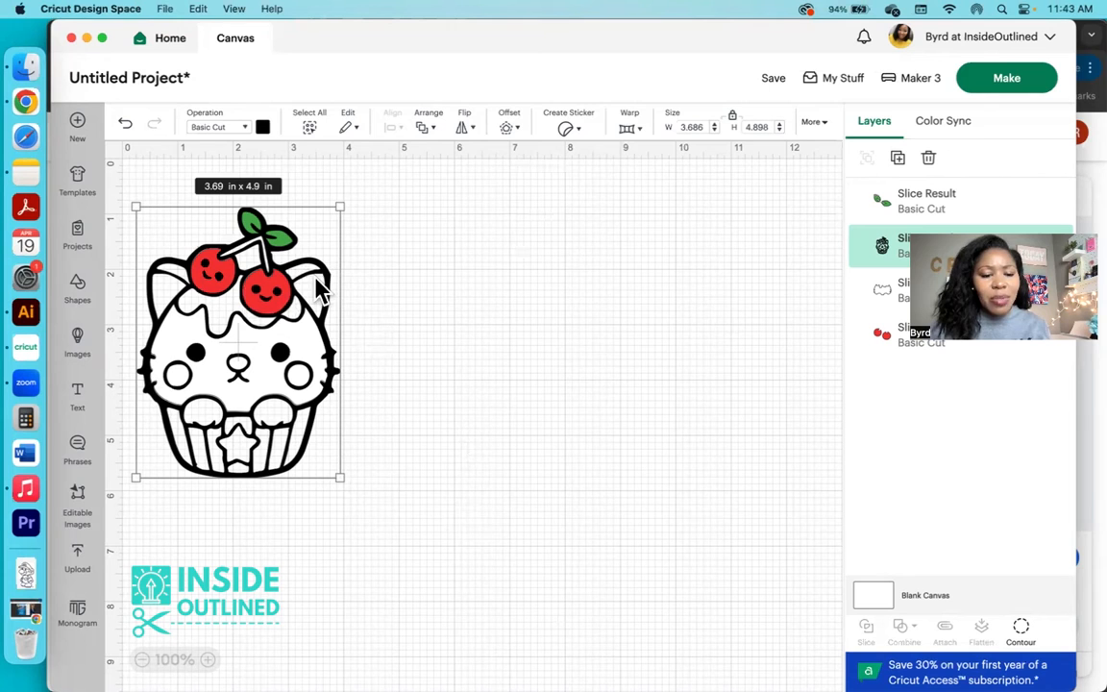
left_click(449, 329)
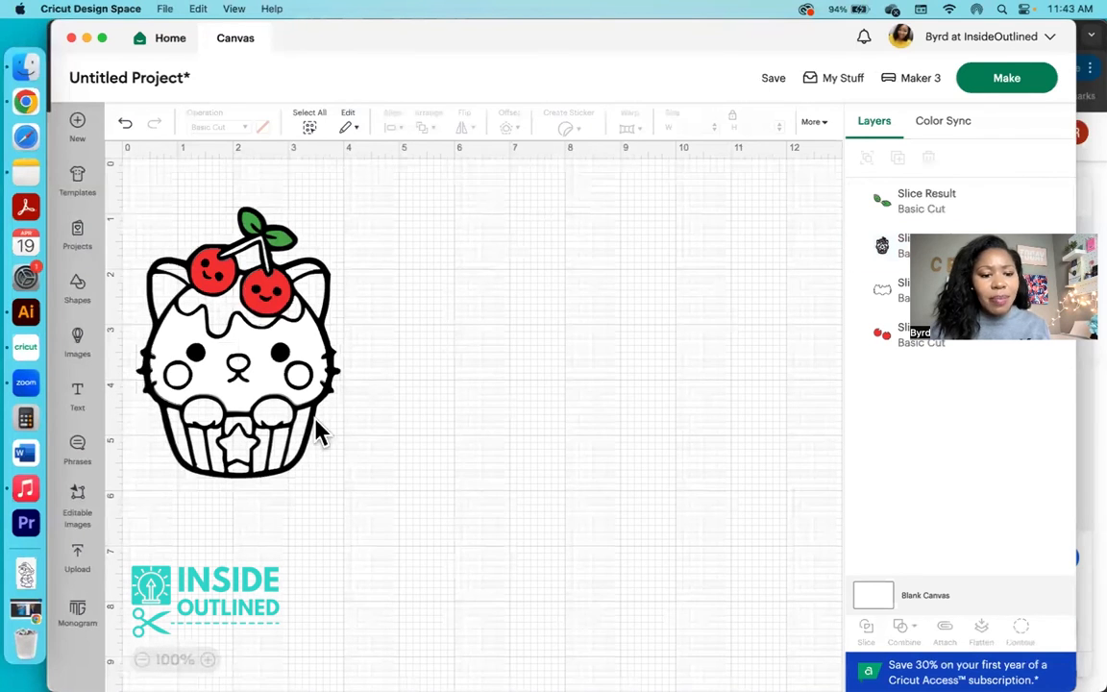
left_click(286, 457)
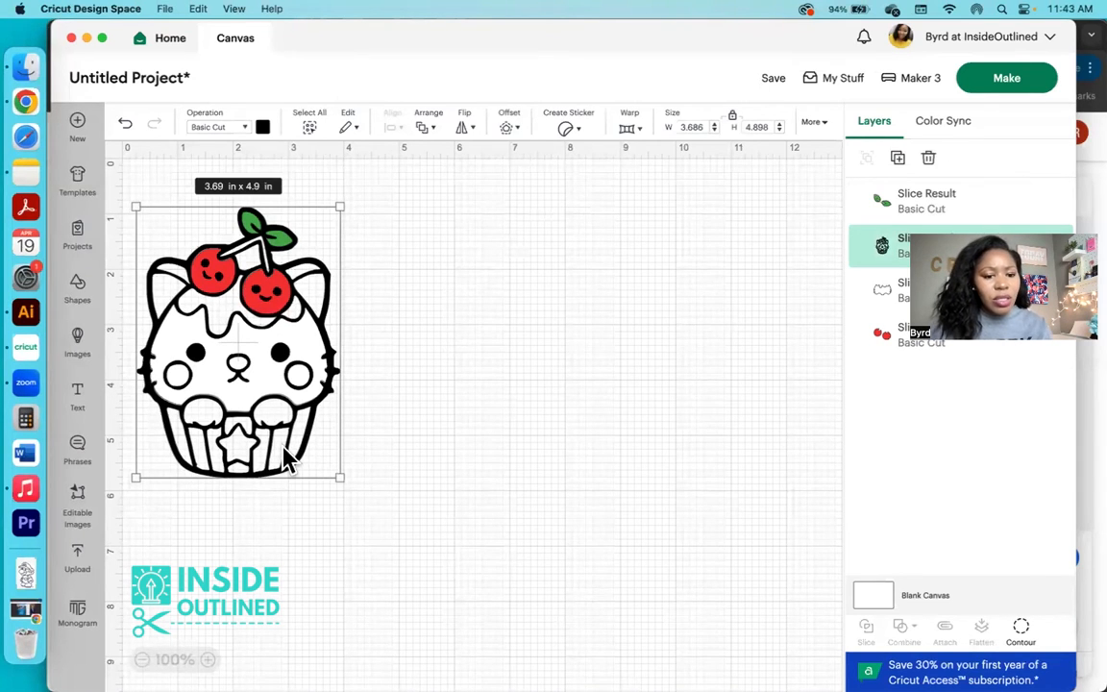
key("super+v")
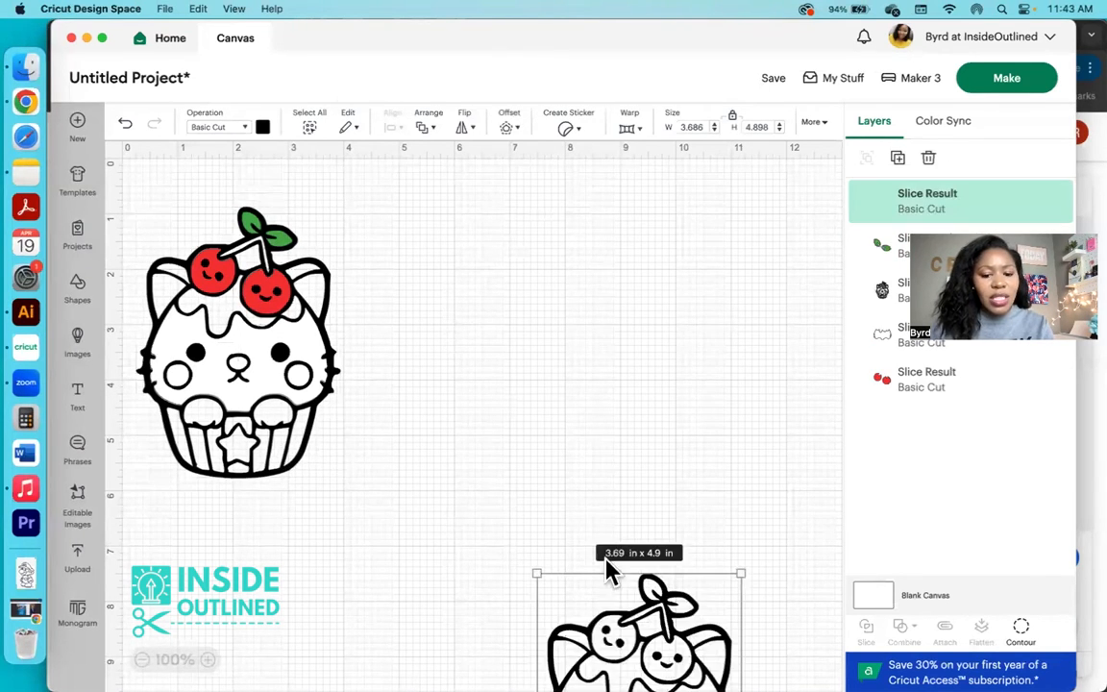
left_click_drag(631, 615, 528, 293)
Step: Use Contour on the new cupcake copy to hide everything except the two inner ear shapes
left_click(1020, 631)
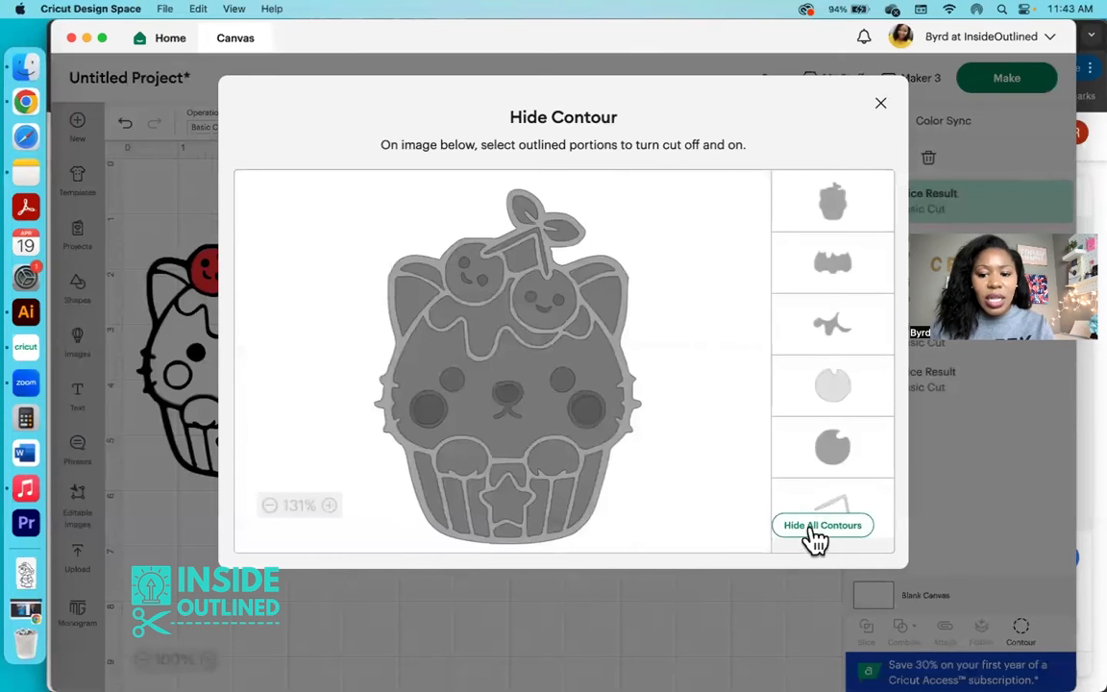
left_click(815, 526)
left_click(601, 296)
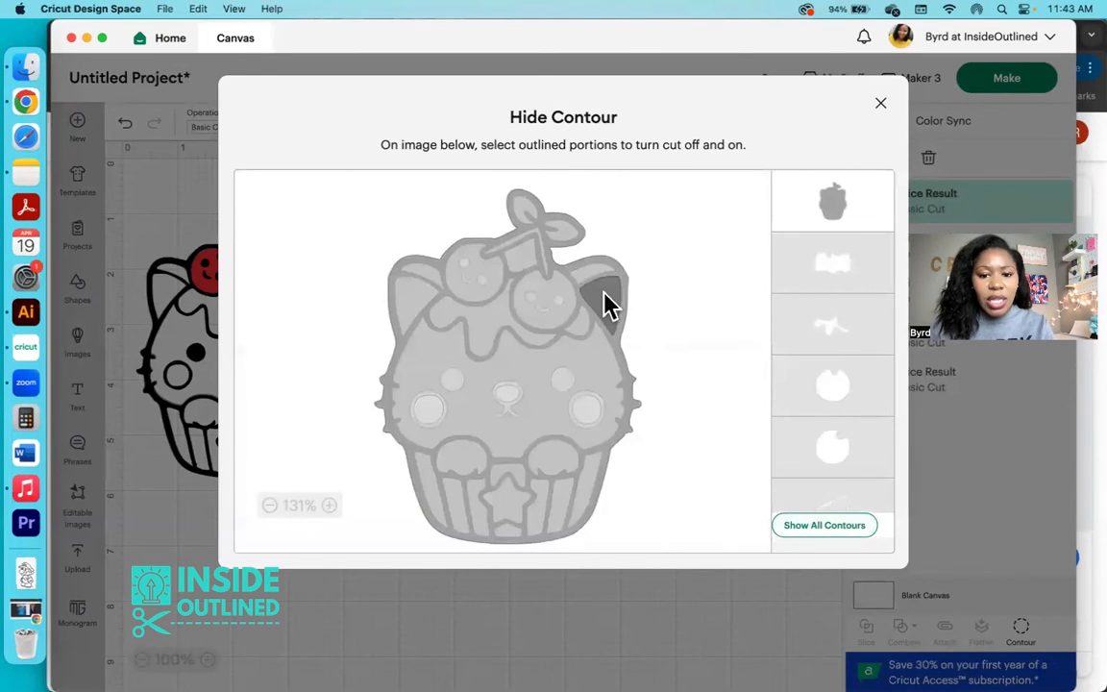
left_click(418, 305)
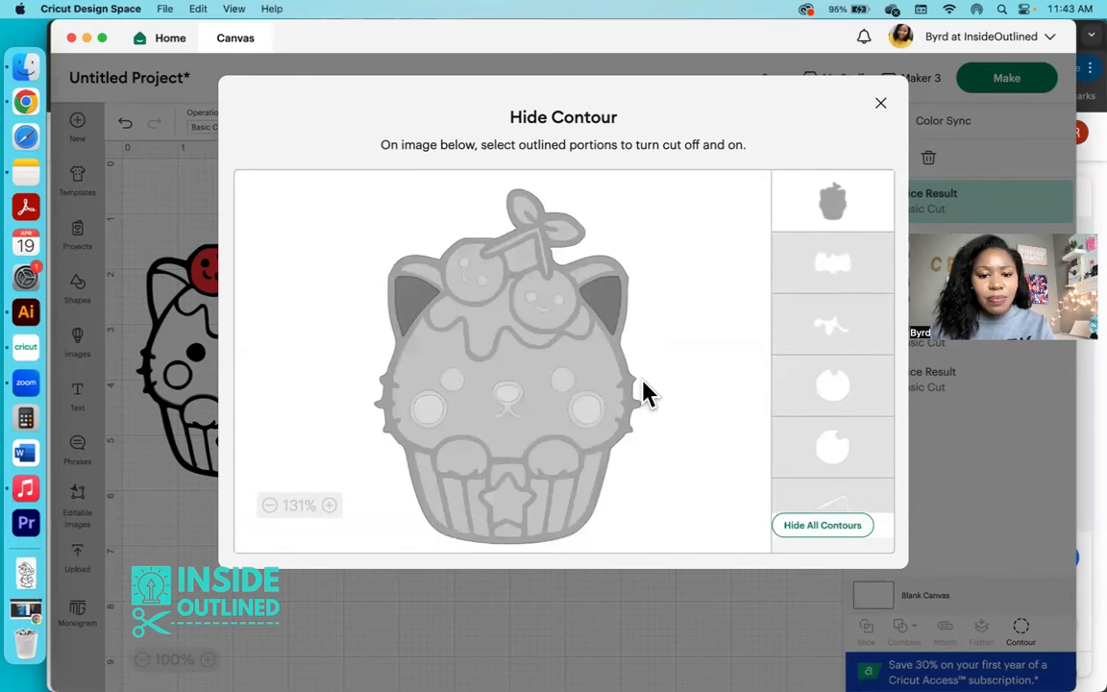
left_click(828, 279)
left_click(814, 219)
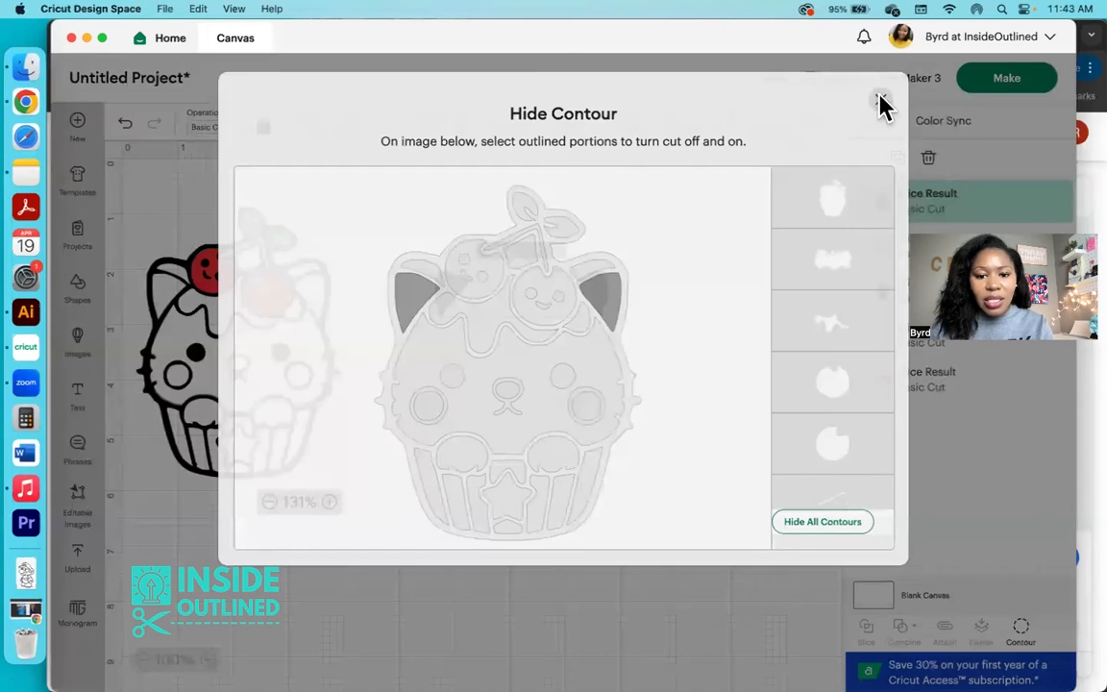
left_click(882, 105)
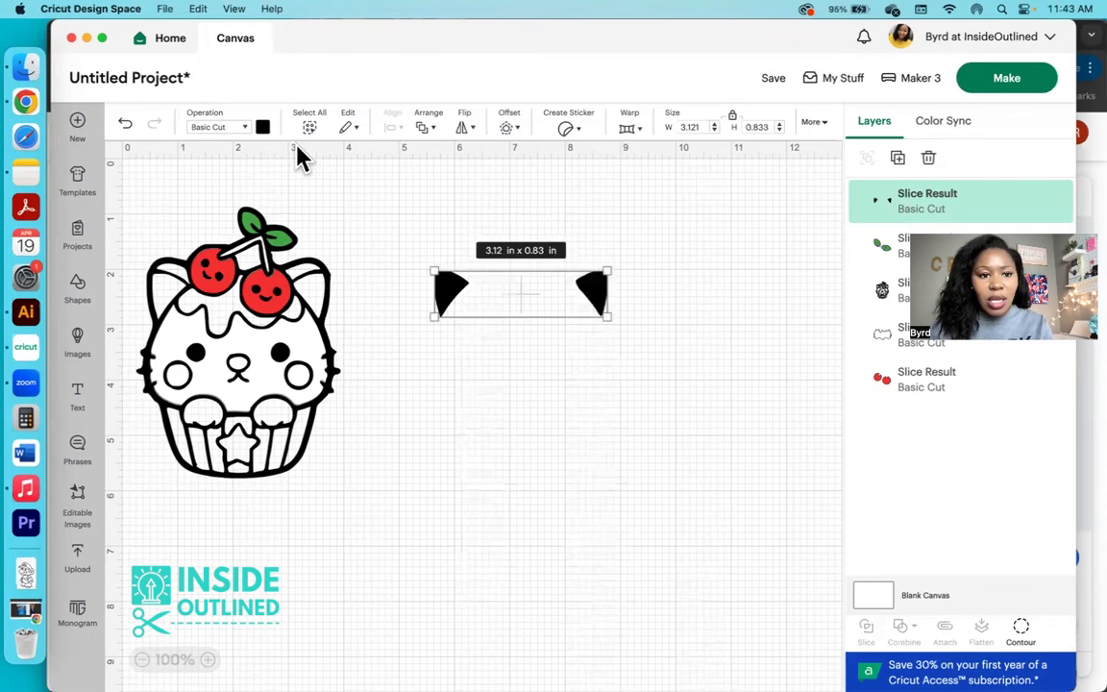
Step: Color the inner ear shapes a custom light pink and fit them inside the original cupcake's ears
left_click(262, 128)
left_click(279, 220)
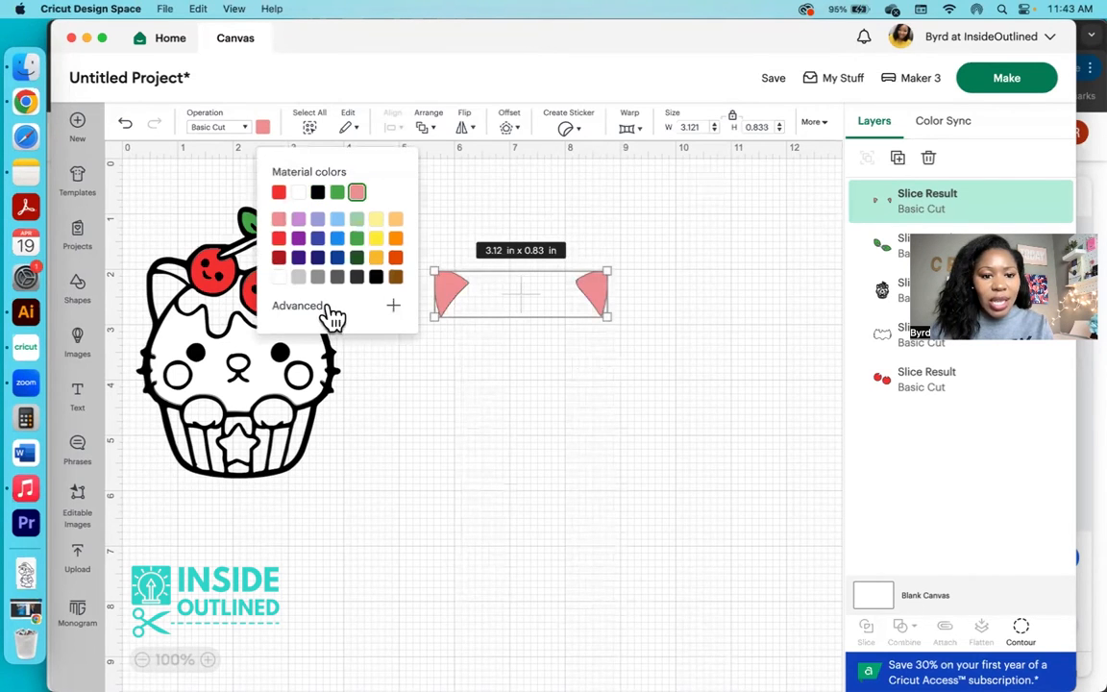
left_click(395, 307)
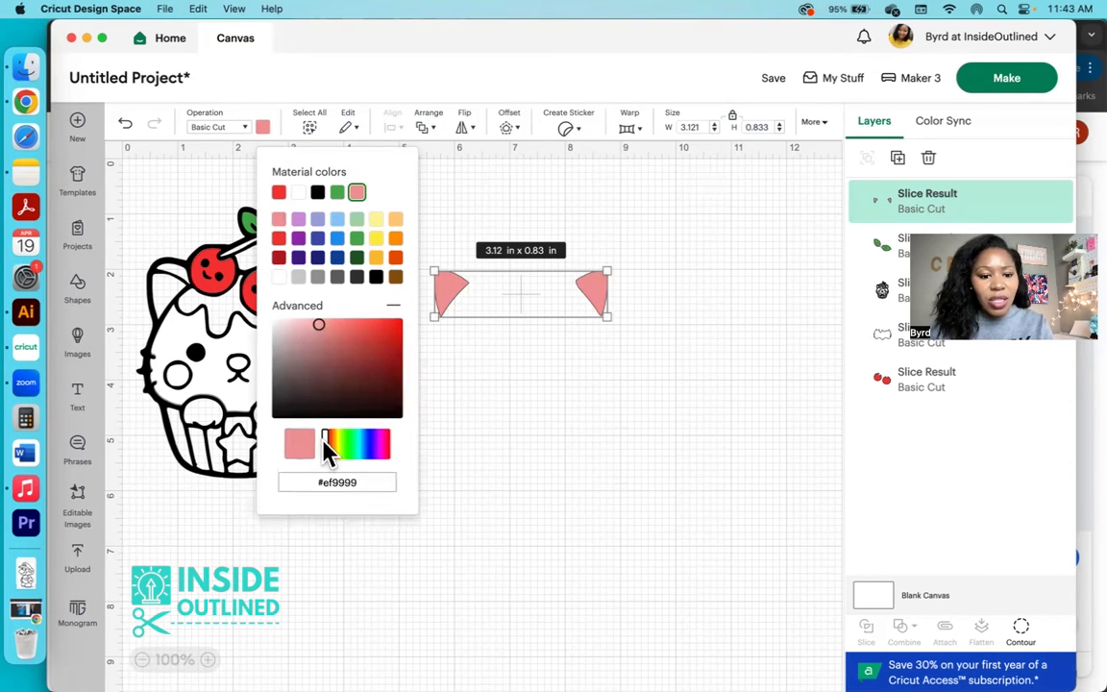
mouse_move(318, 324)
left_mouse_down()
mouse_move(321, 315)
mouse_move(300, 322)
left_mouse_up()
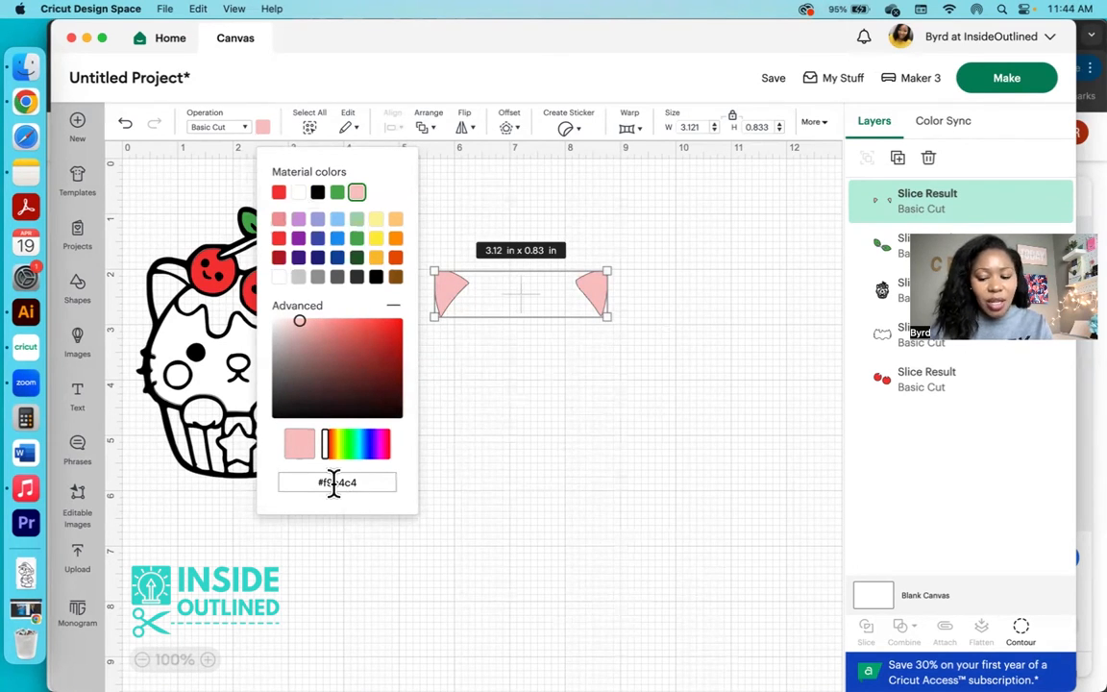
left_click(571, 482)
left_click_drag(579, 297, 316, 297)
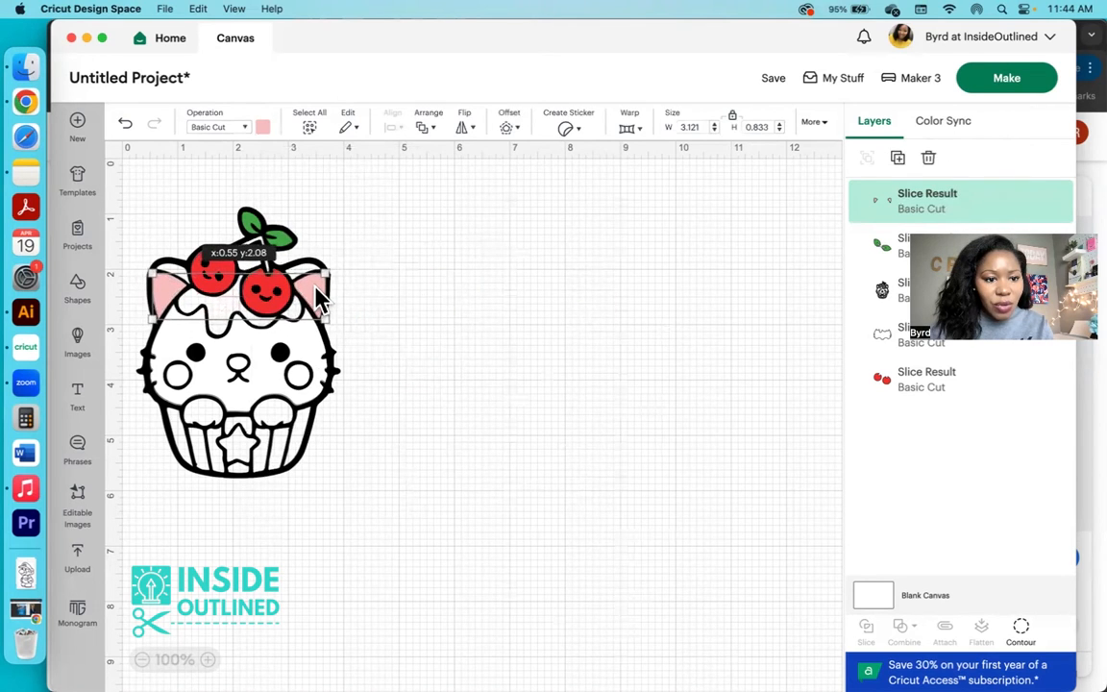
Step: Duplicate the cupcake outline beside the original and use Contour to hide everything except the two upper outer-ear pieces
left_click(299, 450)
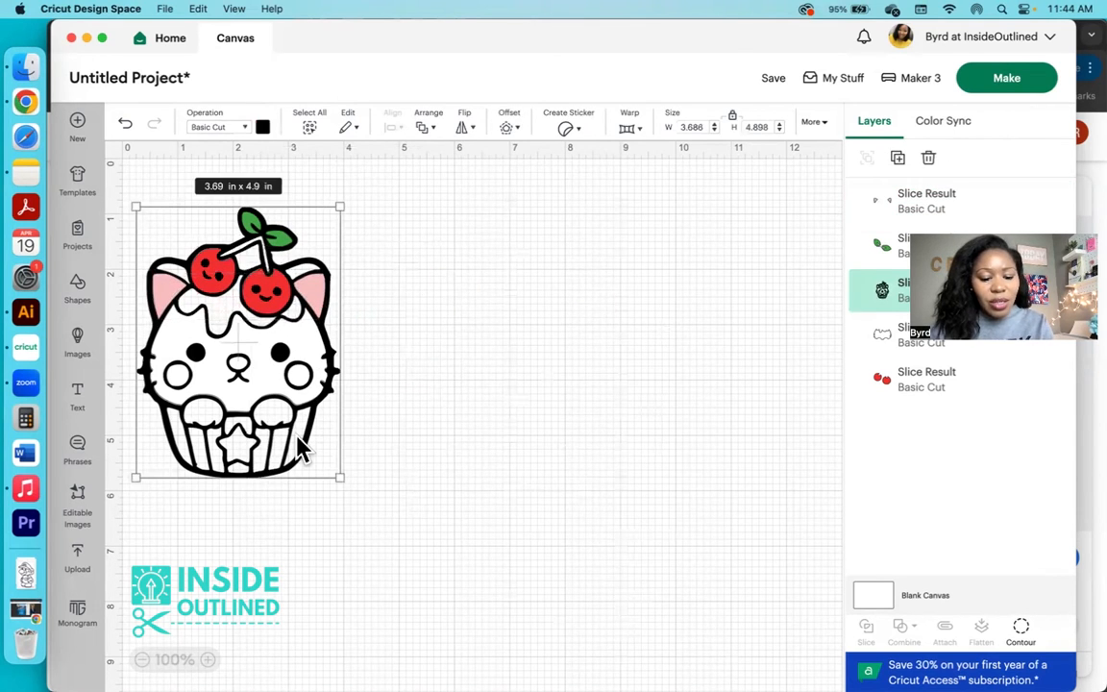
key("super+d")
left_click_drag(654, 598, 515, 177)
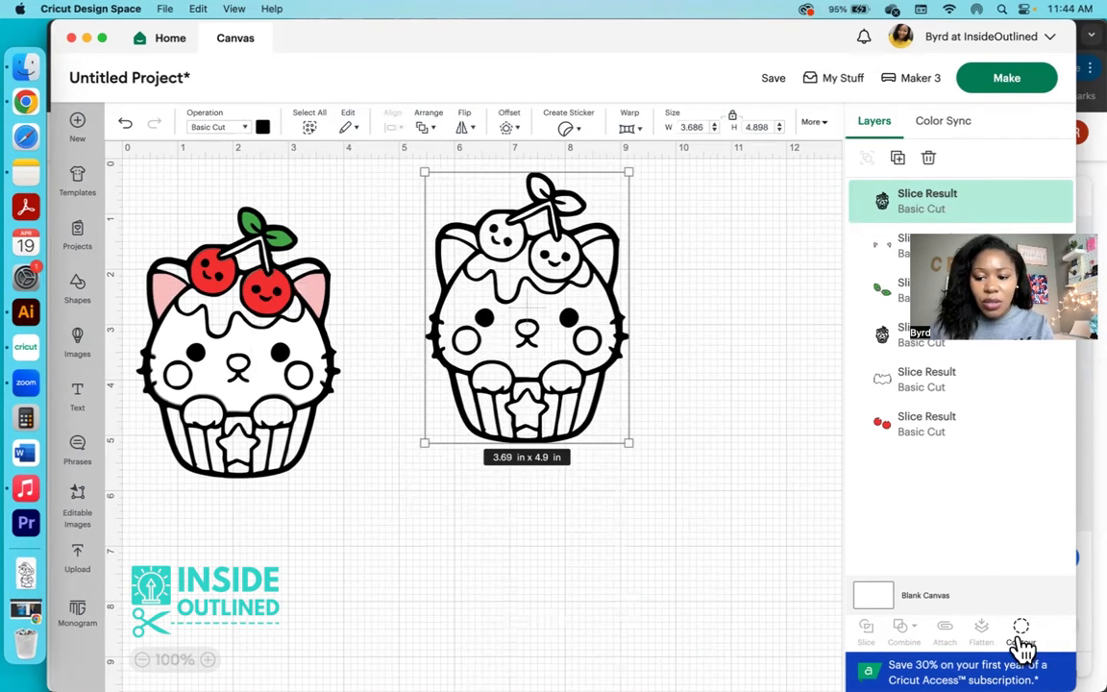
left_click(1020, 634)
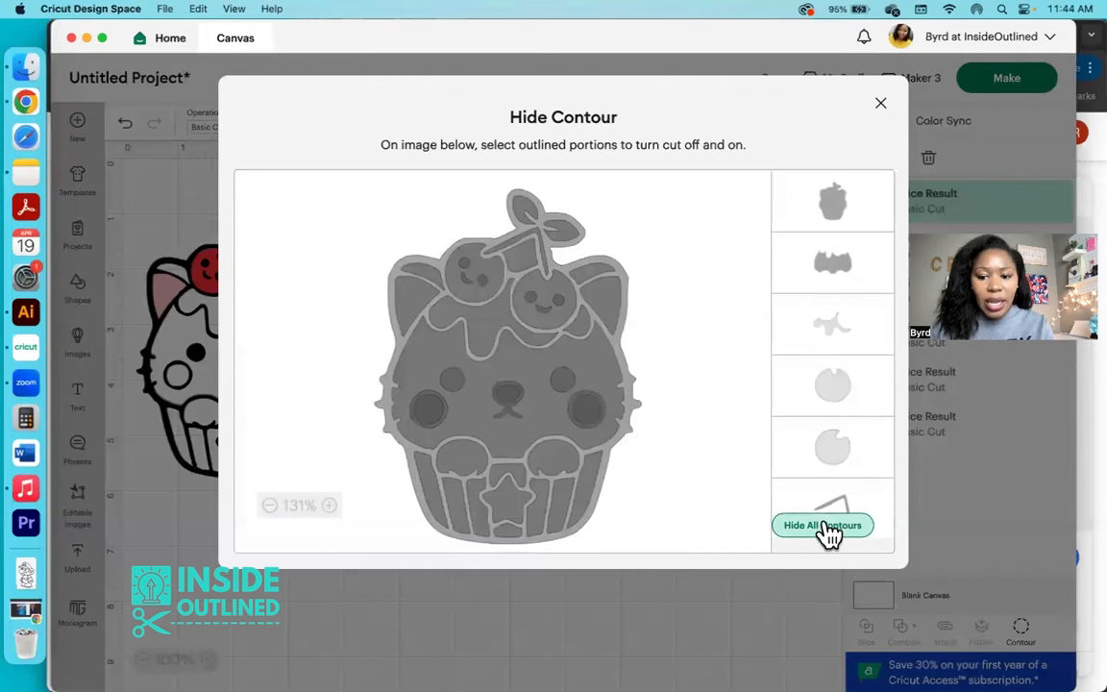
left_click(825, 525)
left_click(595, 279)
left_click(433, 276)
left_click(835, 194)
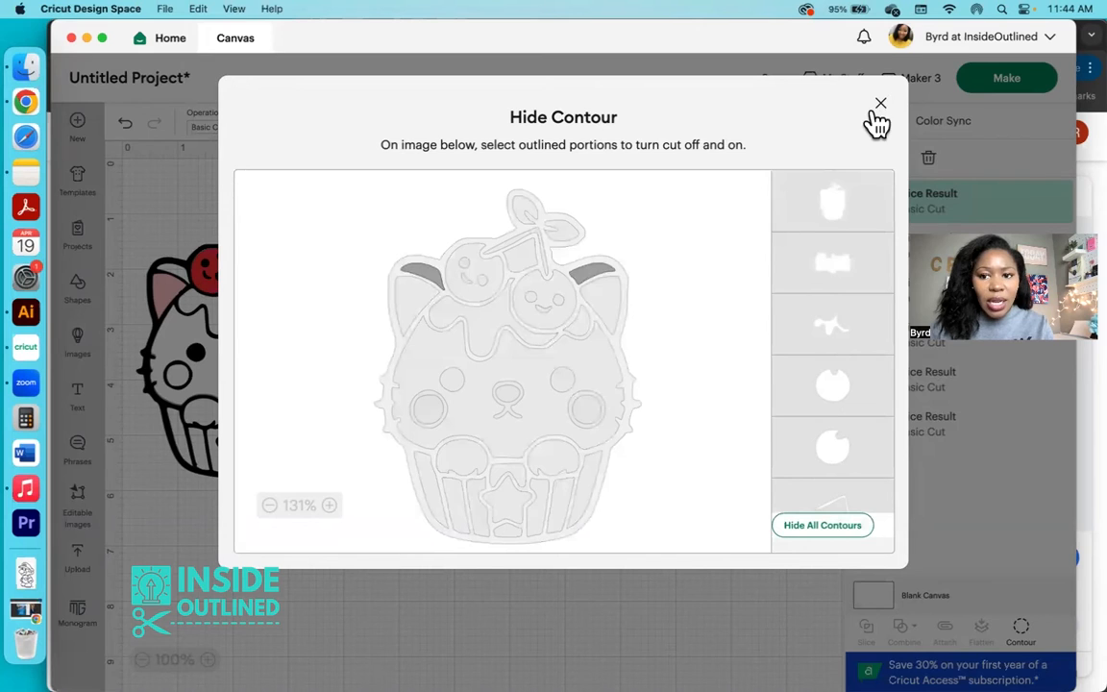
left_click(880, 105)
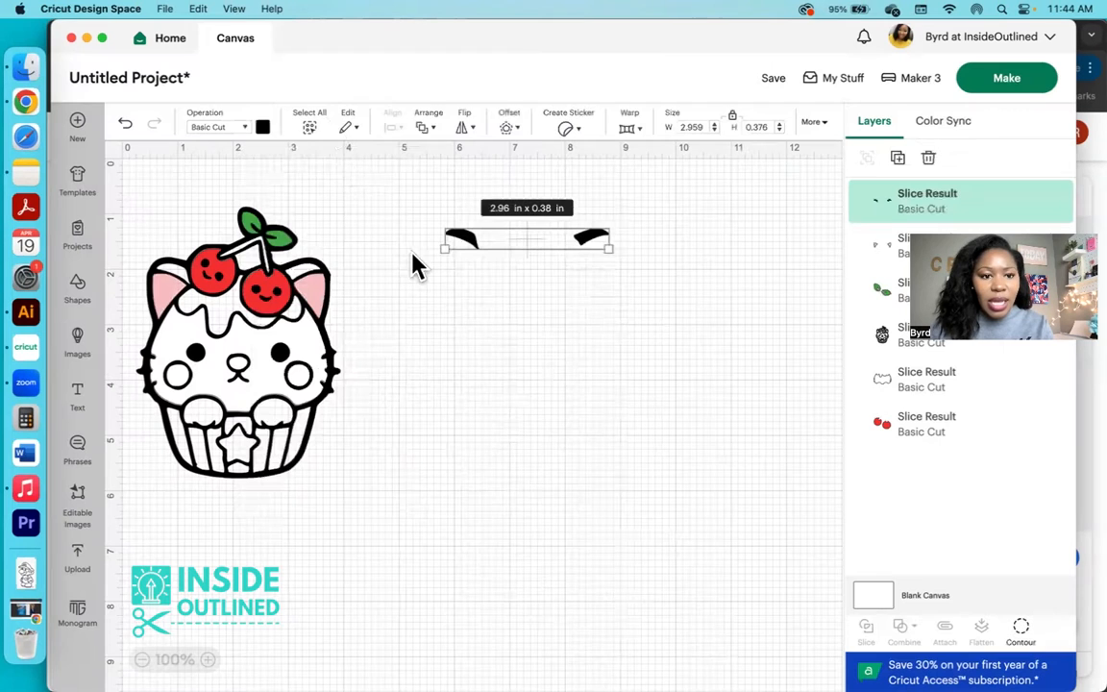
Step: Color the outer-ear pieces white and fit them into the original cupcake's ears above the pink shapes
left_click(262, 128)
left_click(299, 193)
left_click(586, 319)
left_click_drag(586, 248, 298, 289)
left_click(514, 376)
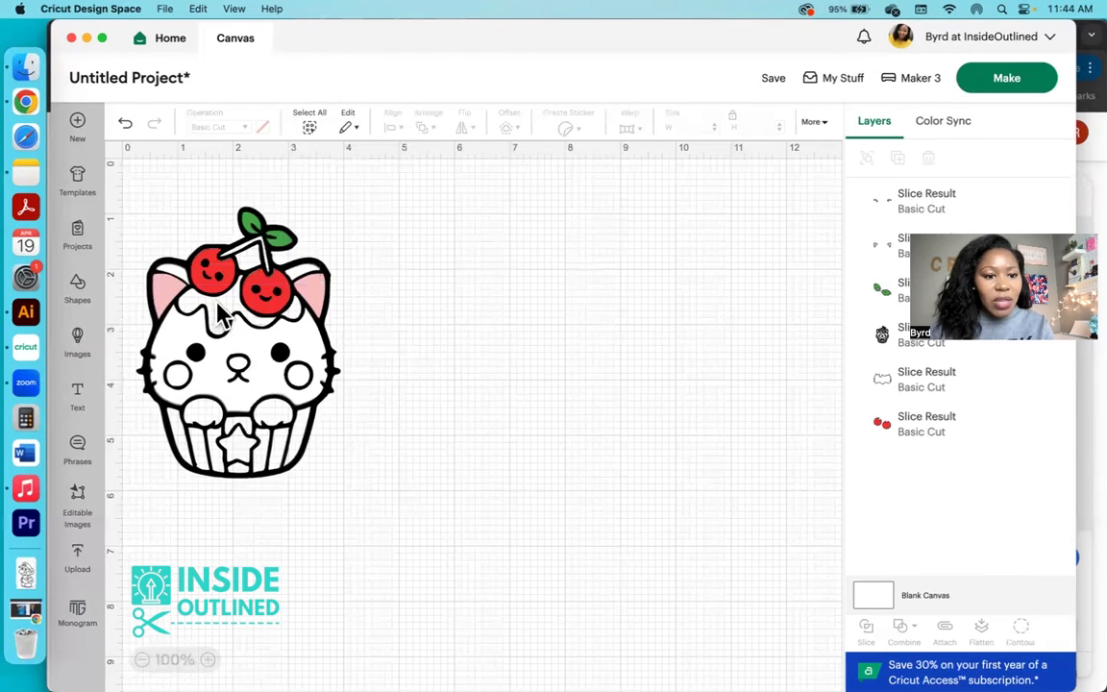
Step: Duplicate the cupcake outline beside the original and use Contour to hide everything except the icing pieces beneath the cherries
left_click(284, 464)
key("super+d")
left_click_drag(713, 658, 531, 223)
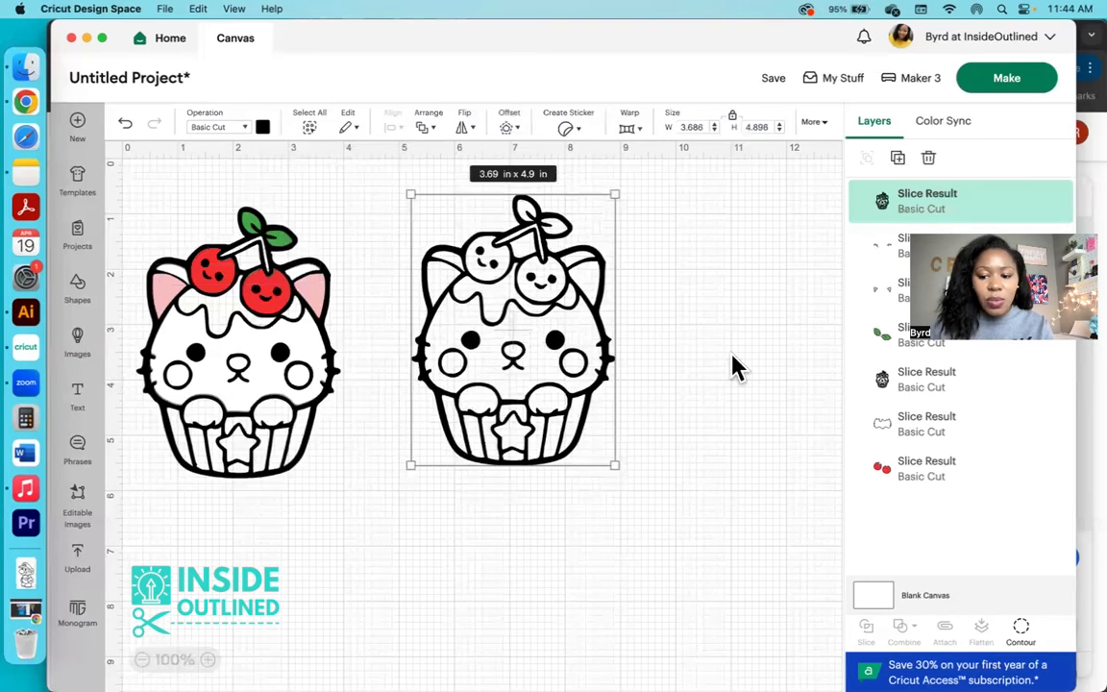
left_click(1021, 634)
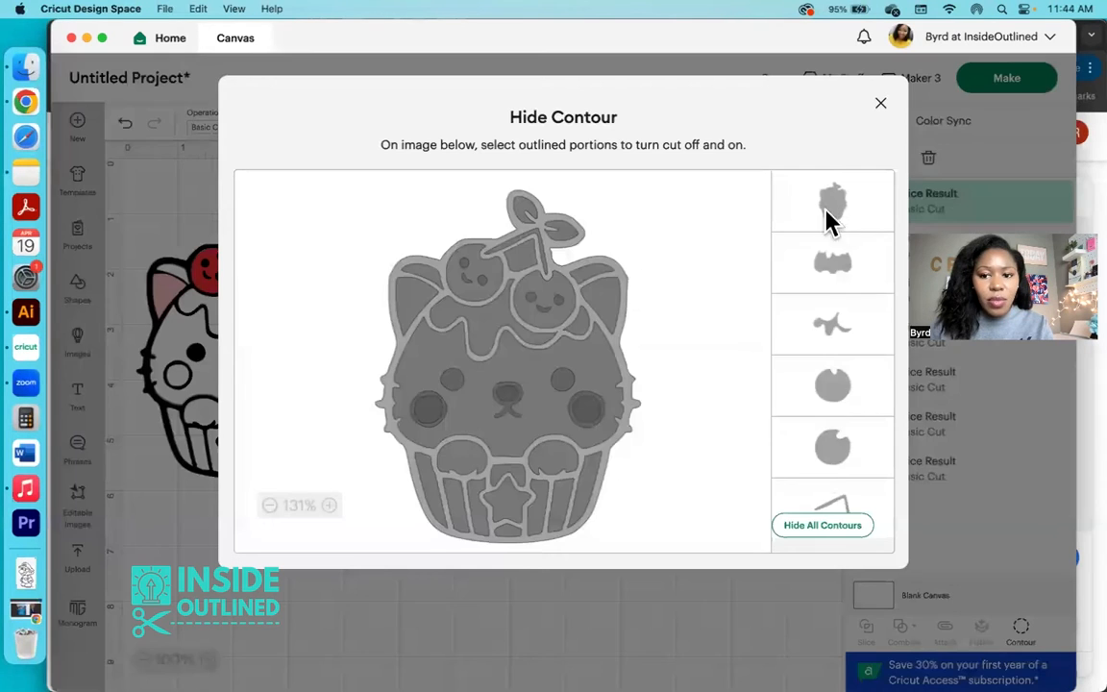
left_click(829, 525)
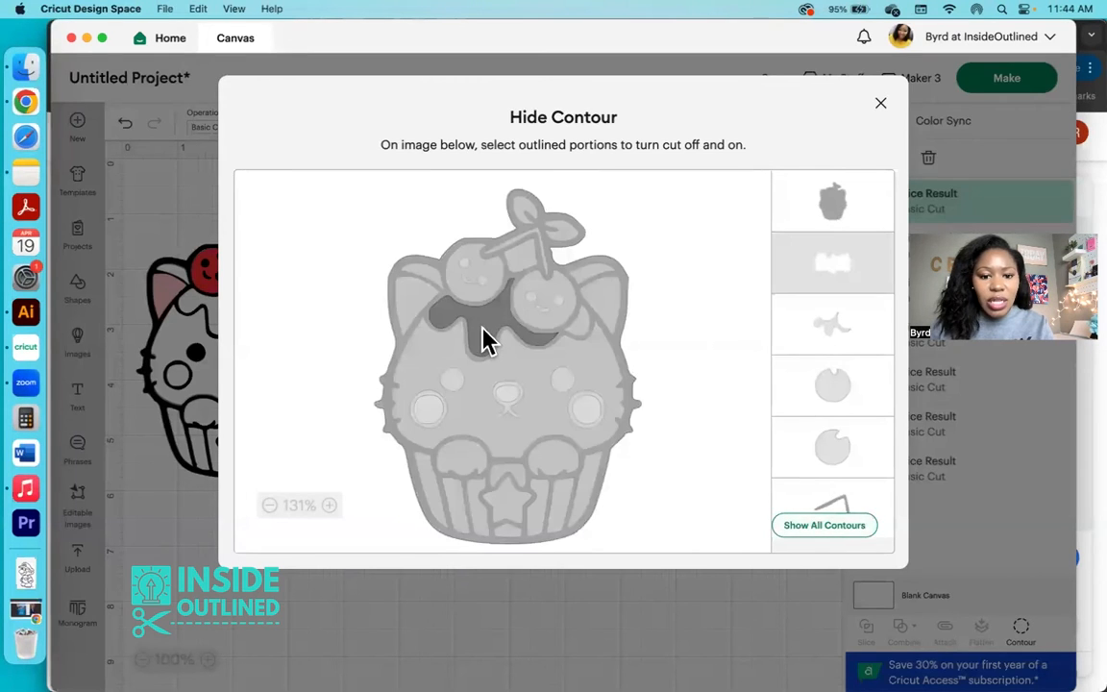
left_click(487, 339)
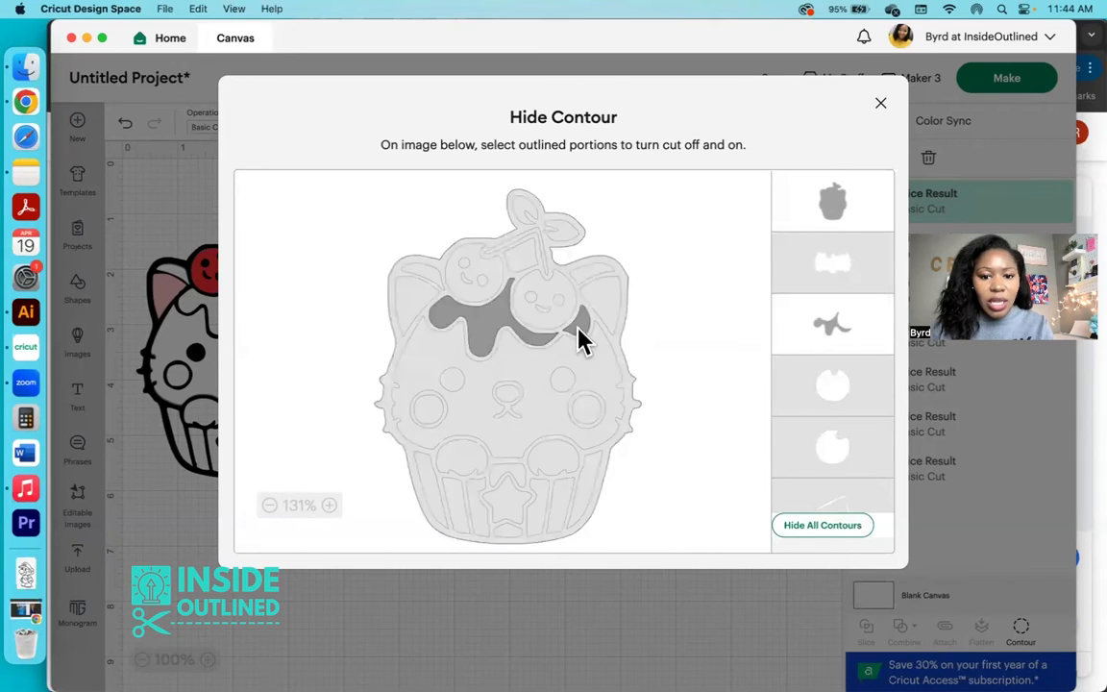
left_click(830, 209)
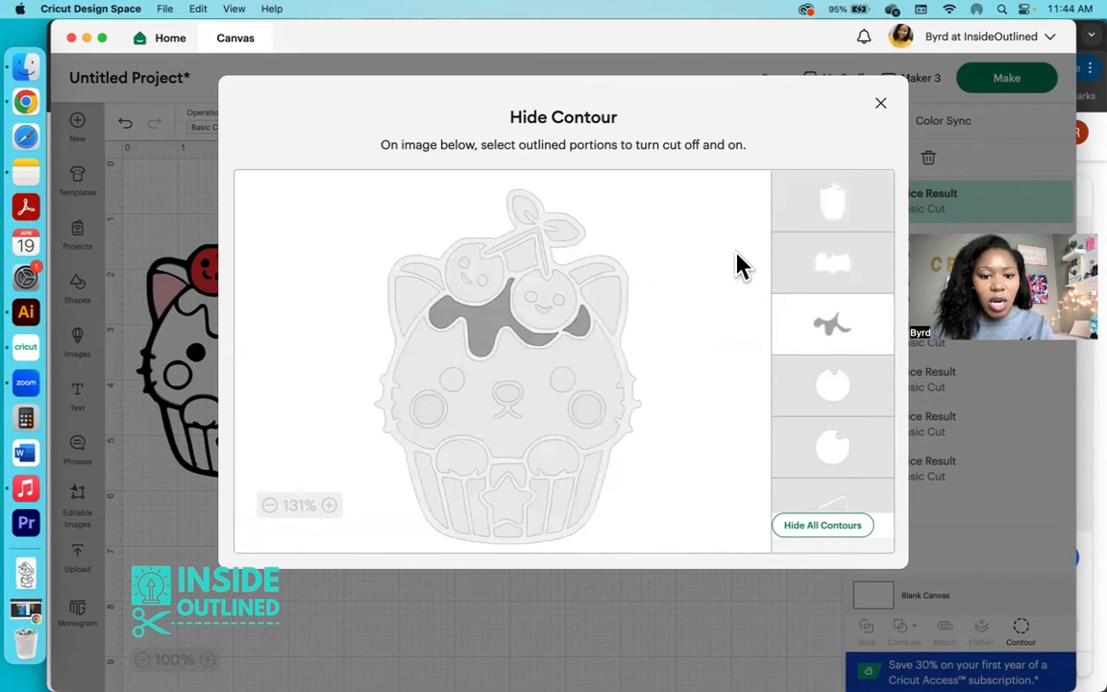
left_click(881, 102)
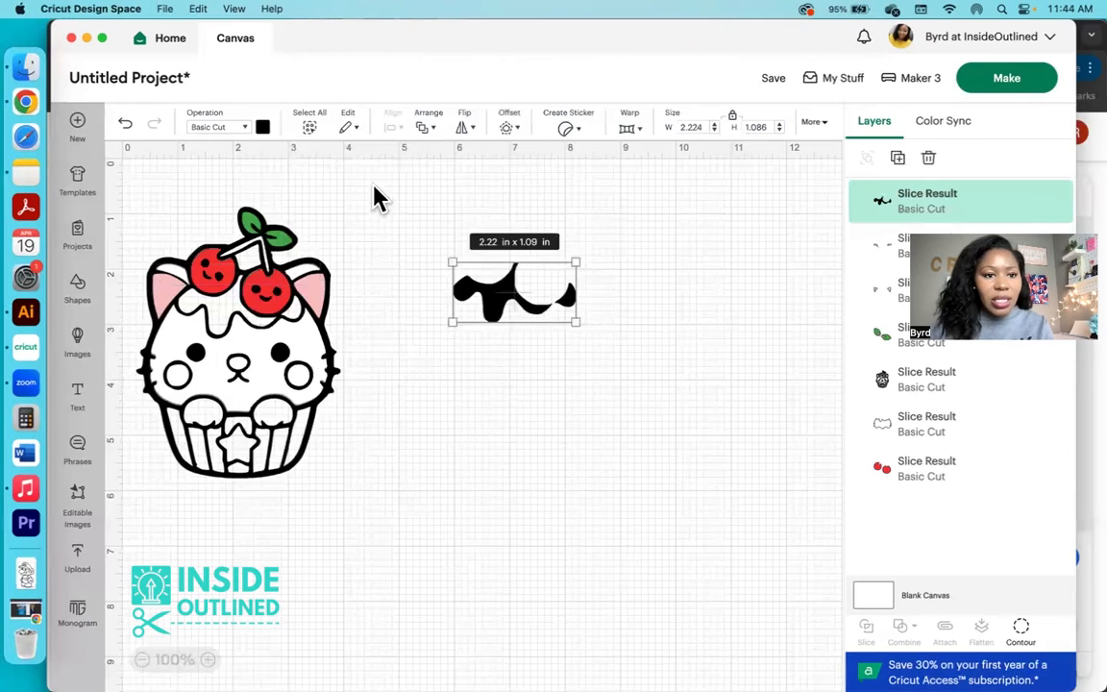
Step: Color the icing pieces white and align them within the original cupcake's icing outline
left_click(262, 128)
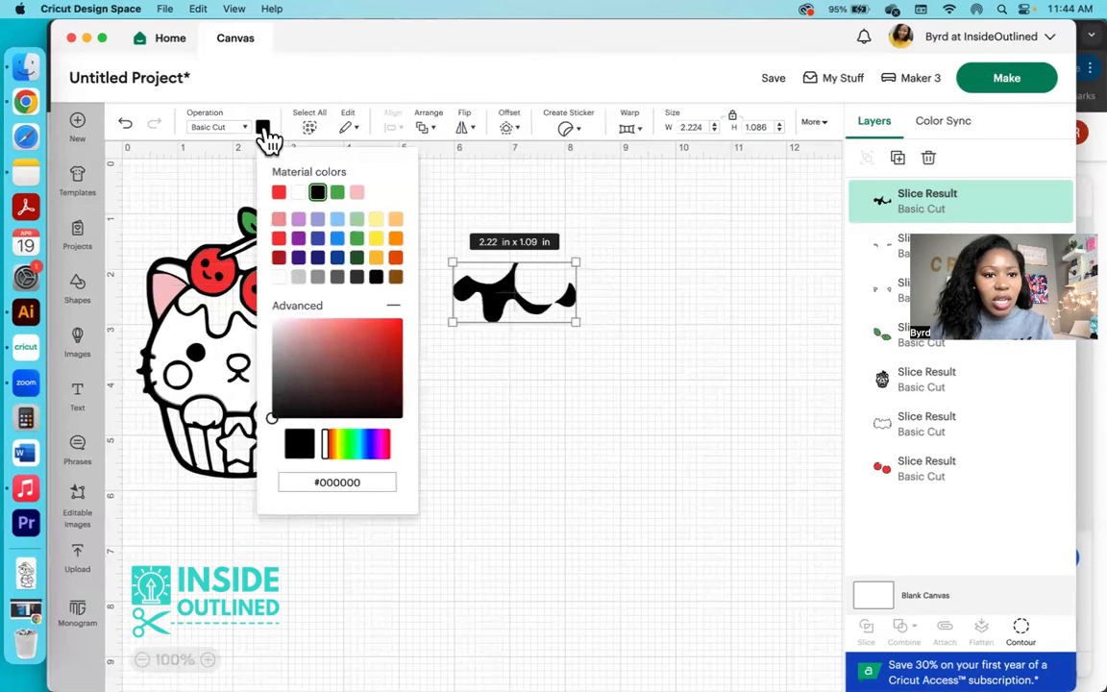
left_click(298, 192)
left_click(538, 403)
left_click_drag(518, 317, 239, 325)
left_click(532, 467)
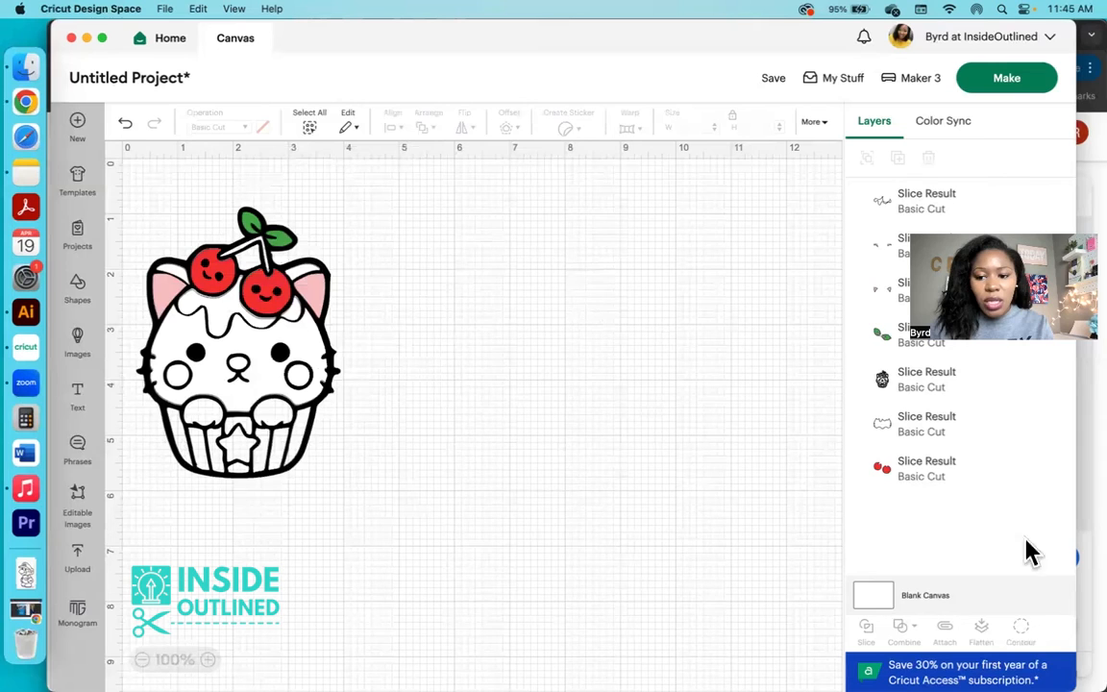
Step: Duplicate the black cupcake outline and position the copy beside the original for the wrapper layer
left_click(301, 469)
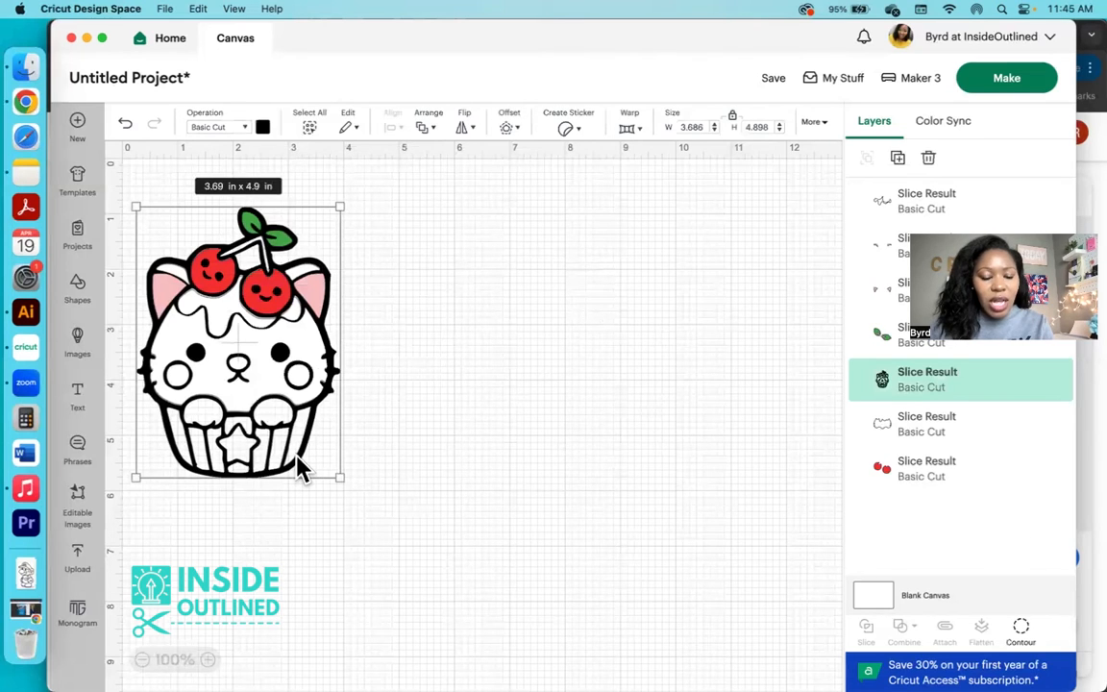
key("super+d")
left_click_drag(764, 686, 554, 252)
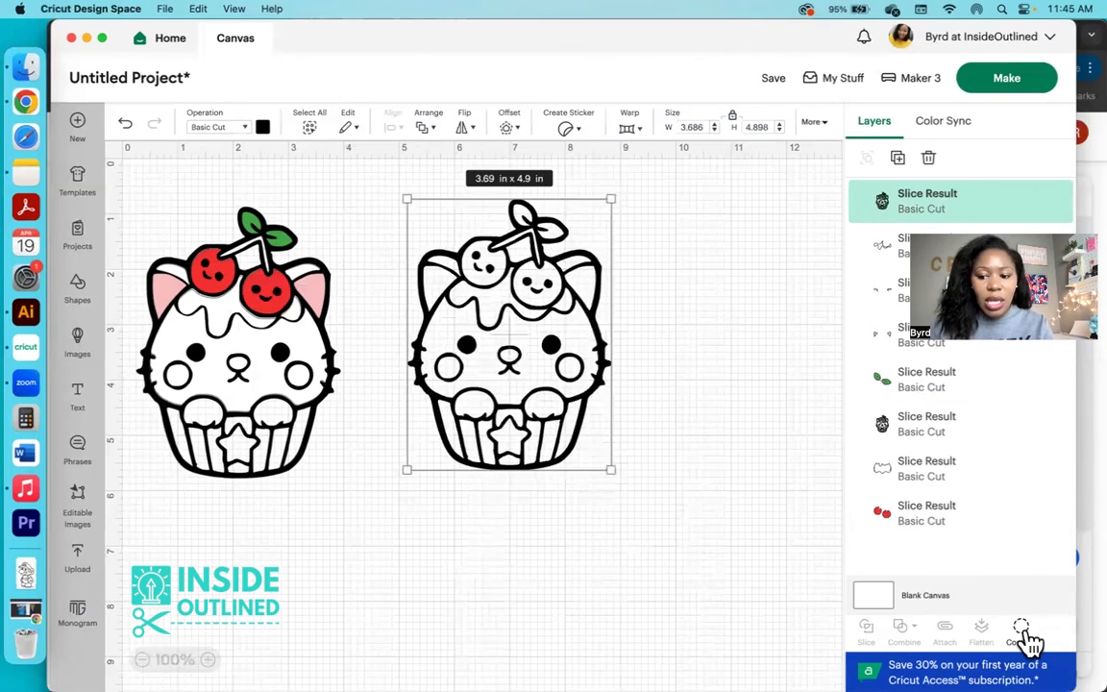
Step: Use Contour on the copy to keep only the wrapper stripes and the areas around the star
left_click(1024, 632)
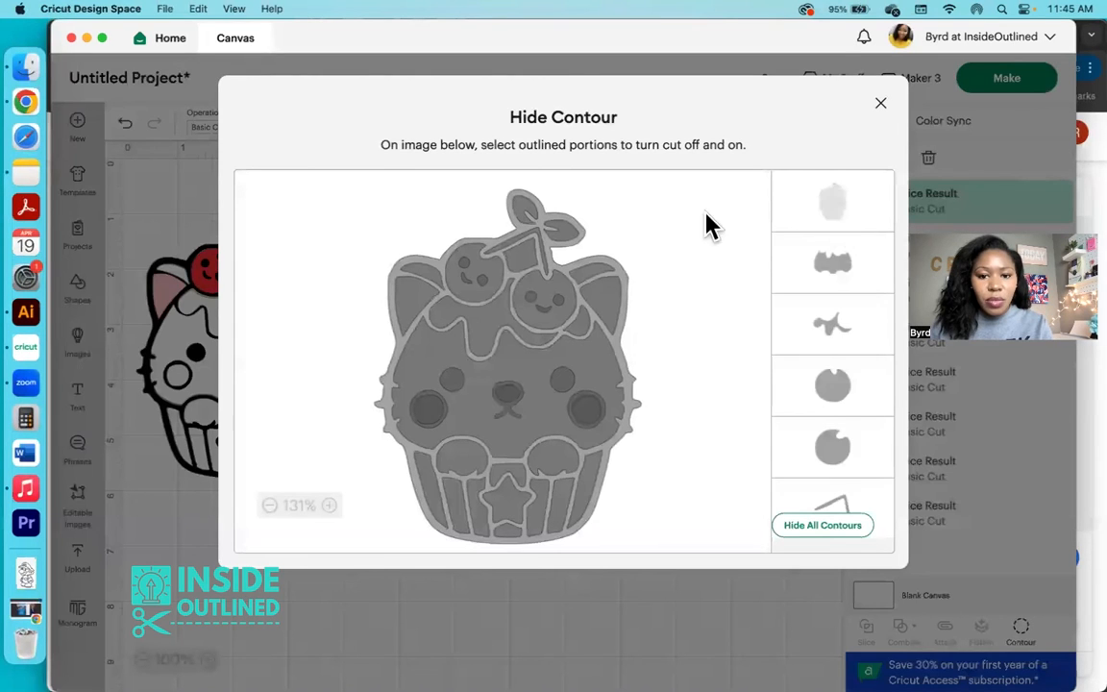
left_click(824, 526)
left_click(565, 504)
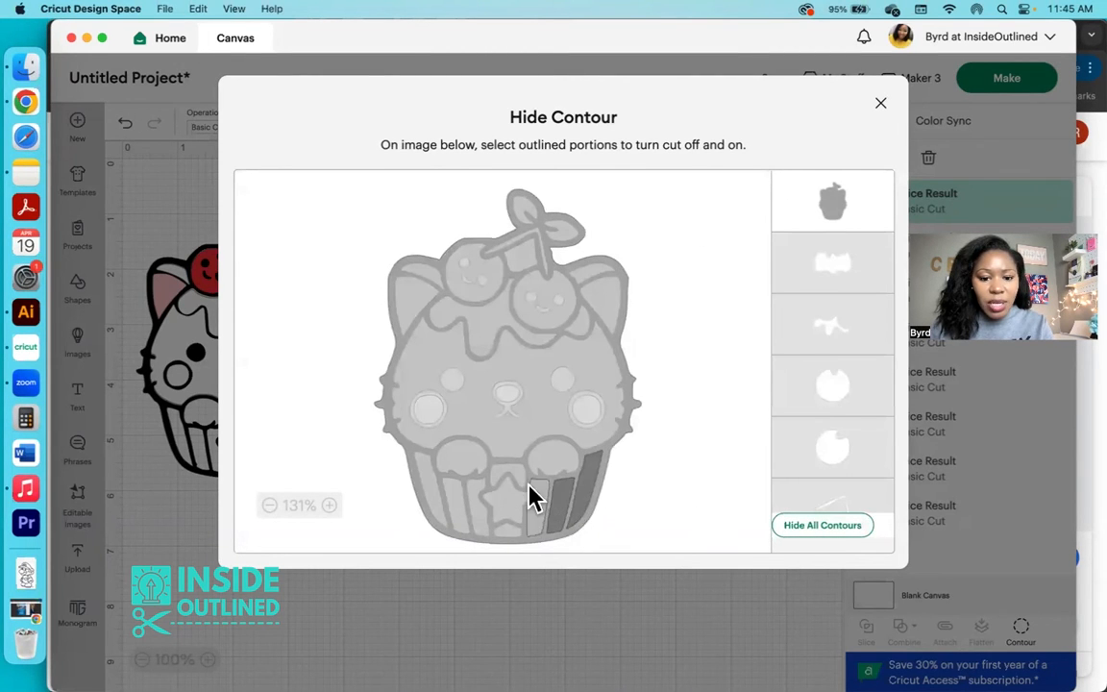
left_click(531, 488)
left_click(516, 485)
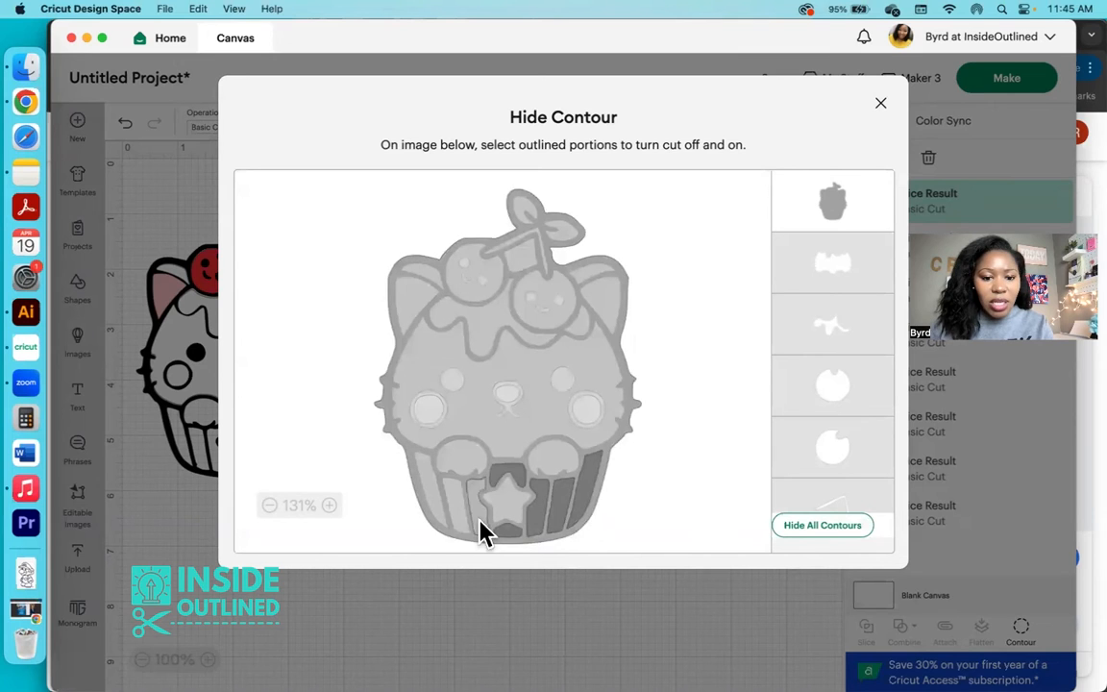
left_click(428, 519)
left_click(427, 519)
left_click(428, 519)
left_click(450, 514)
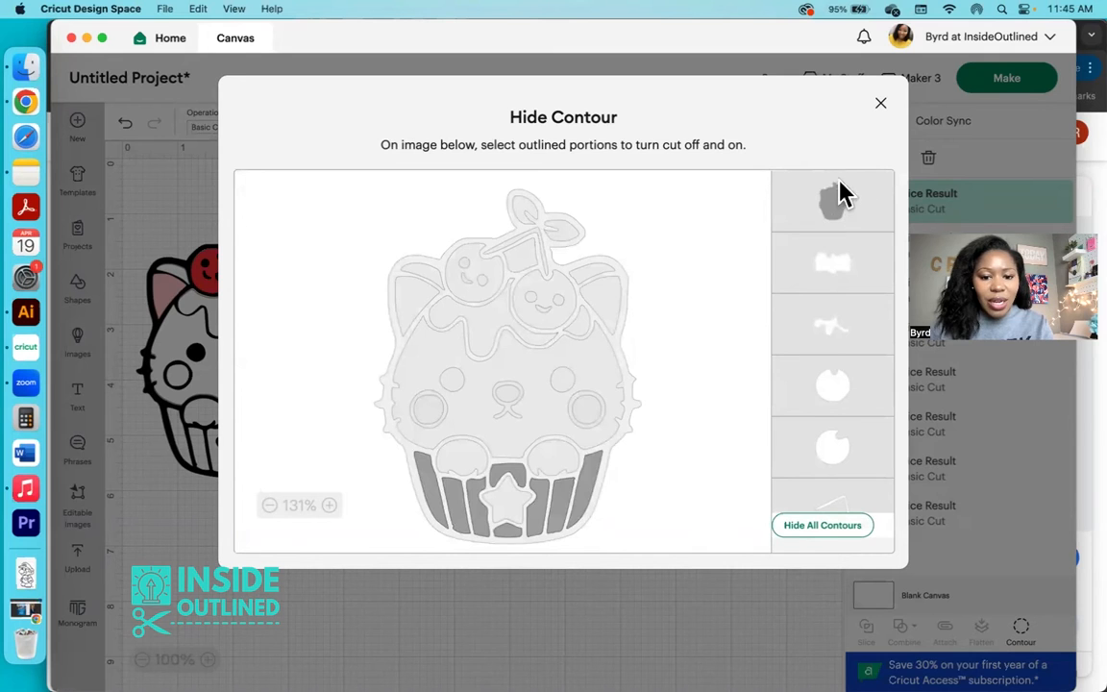
left_click(880, 103)
Step: Color the wrapper pieces red and fit them into the original cupcake's wrapper outline
left_click(262, 127)
left_click(279, 193)
left_click(605, 291)
left_click_drag(559, 457, 288, 459)
left_click(488, 436)
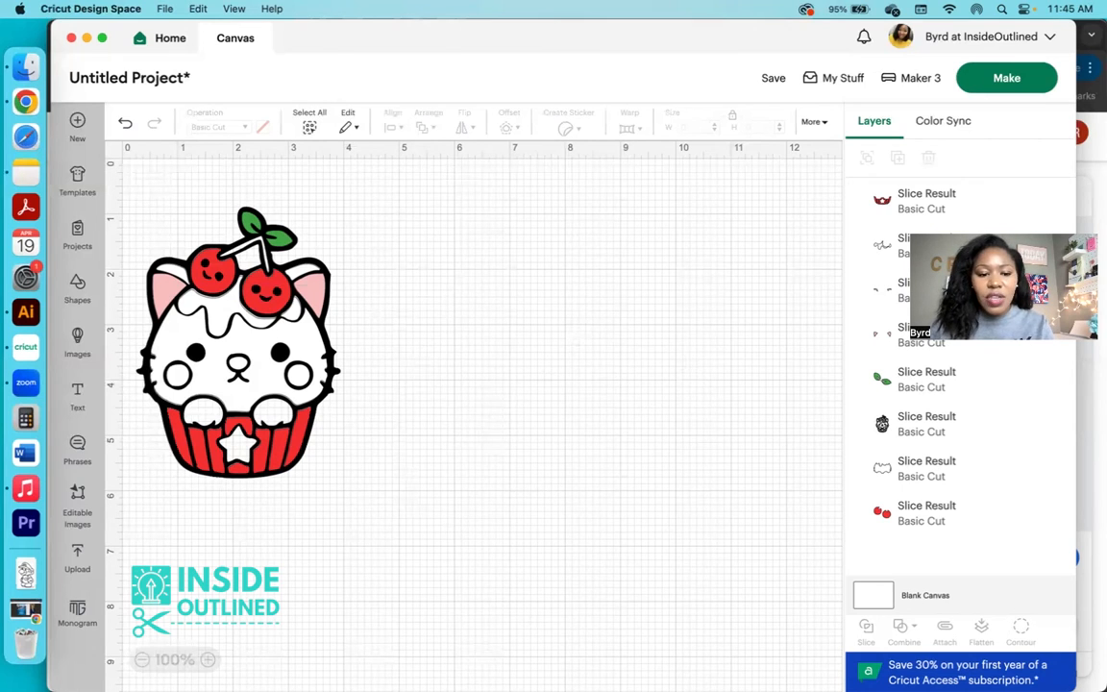
Step: Duplicate the black cupcake outline and place the copy beside the original for a combined white layer
left_click(329, 358)
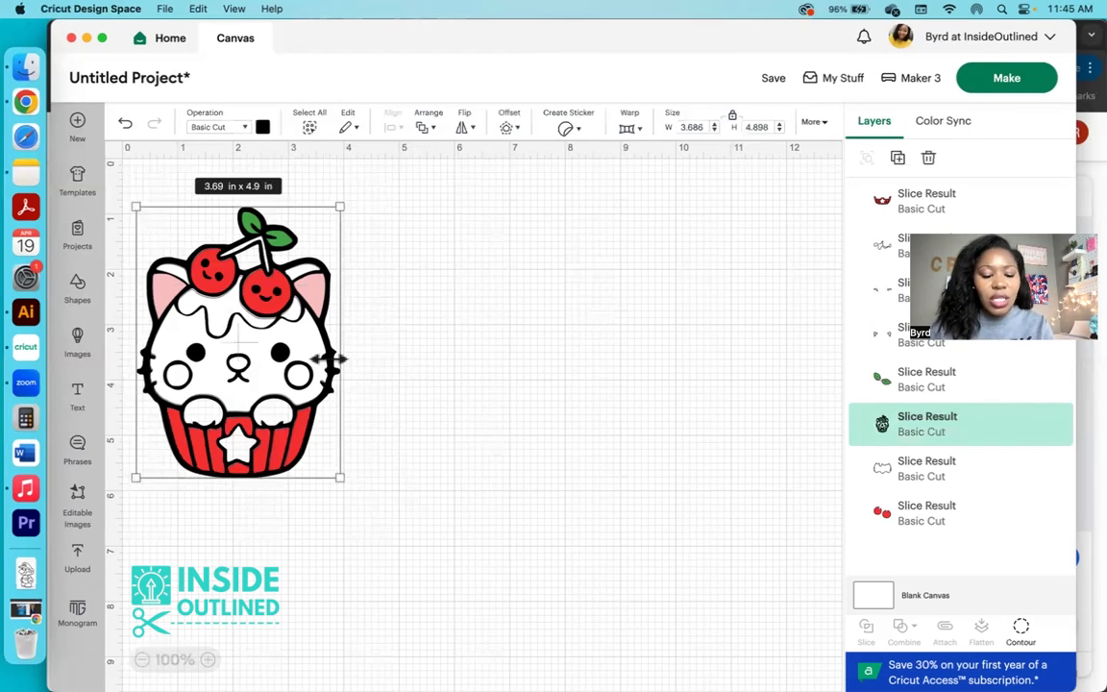
key("super+d")
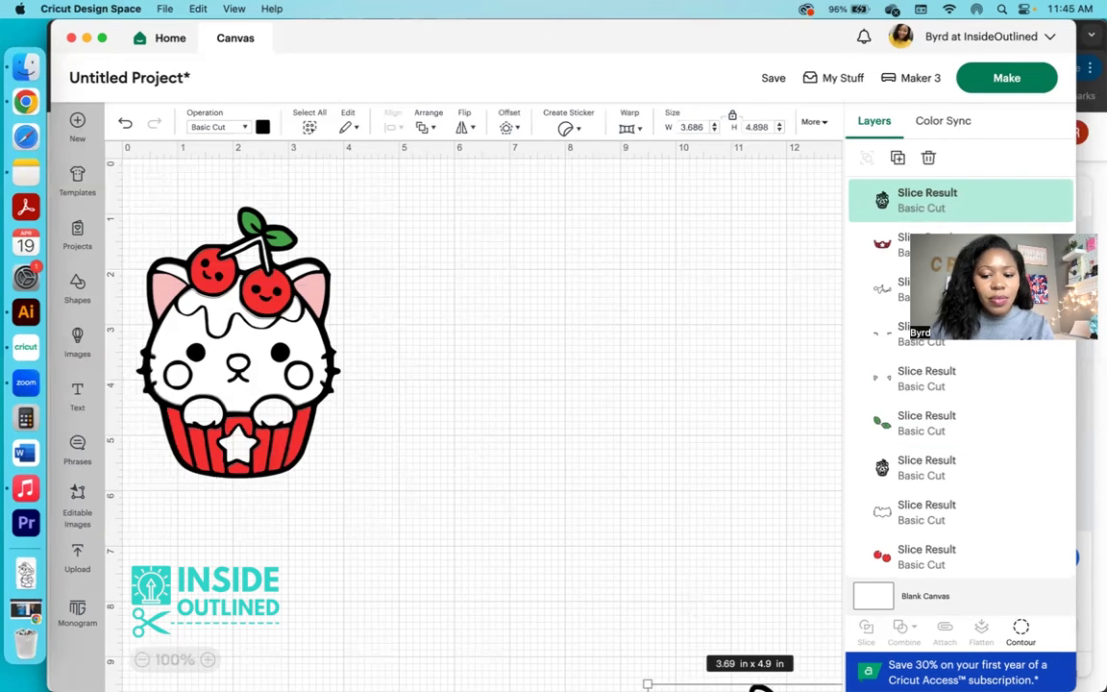
scroll(755, 563, "down", 3)
left_click_drag(762, 651, 536, 219)
scroll(545, 235, "up", 3)
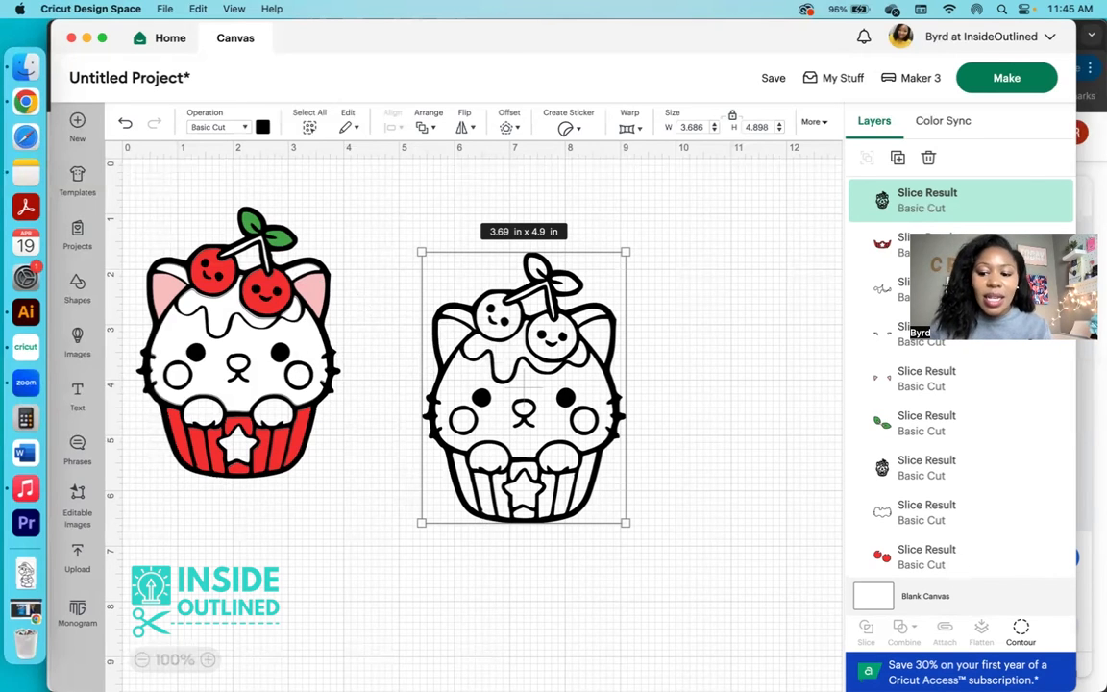
Step: Use Contour on the copy to keep only the face, icing, upper ear areas and paws, hiding the outer outline and everything else
left_click(1020, 634)
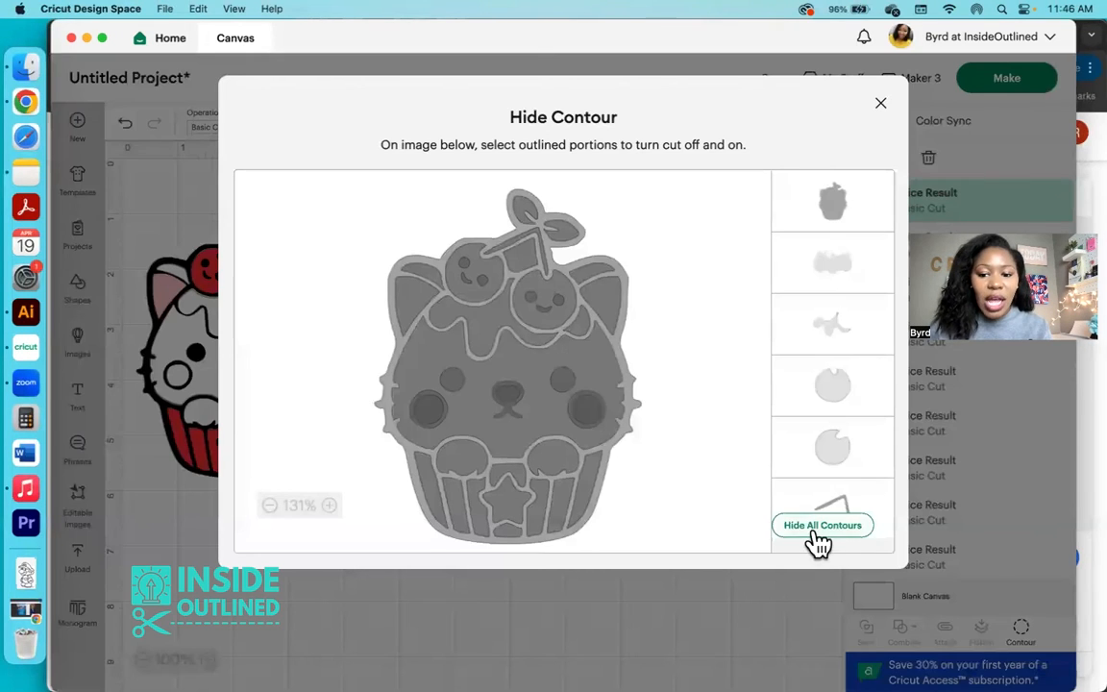
left_click(818, 544)
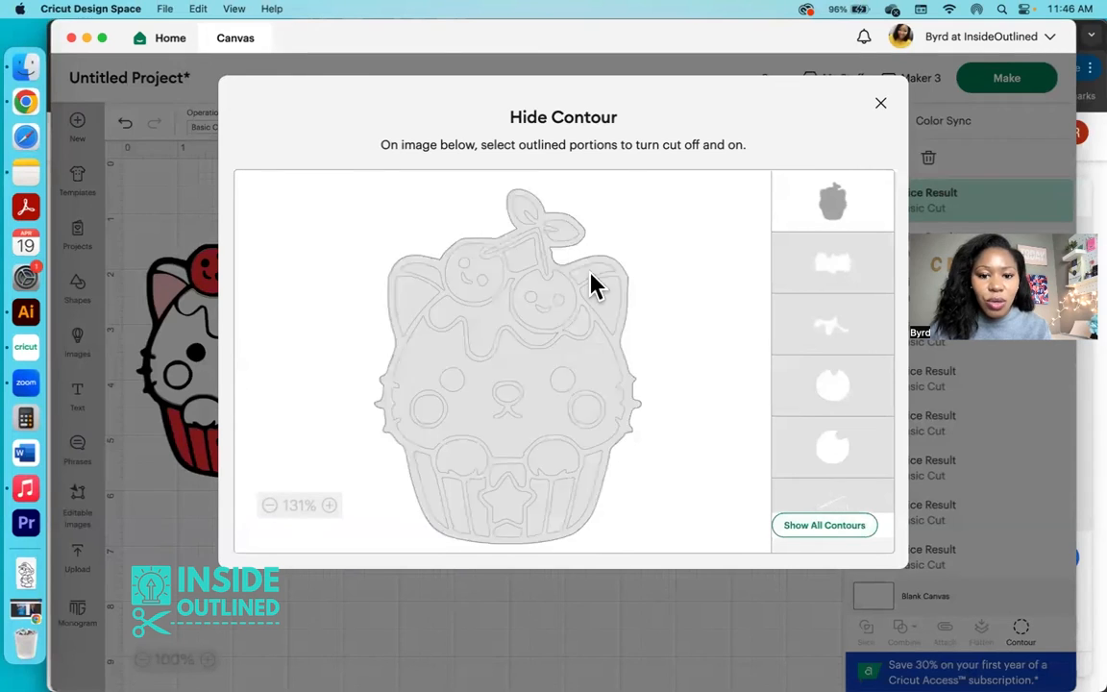
left_click(431, 279)
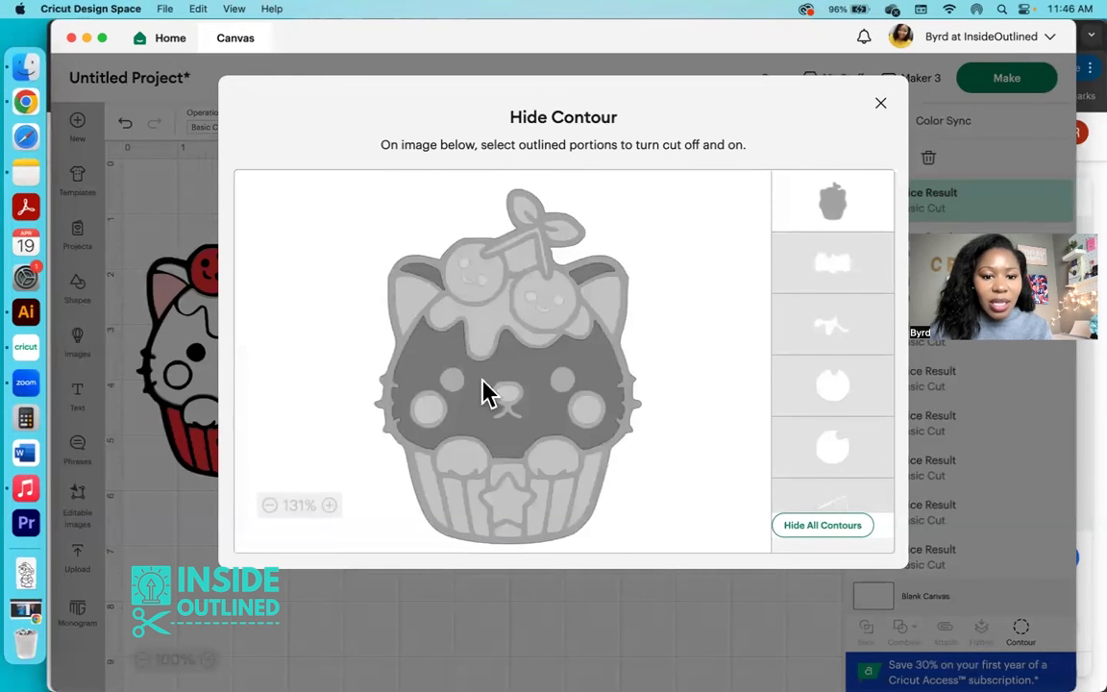
left_click(493, 326)
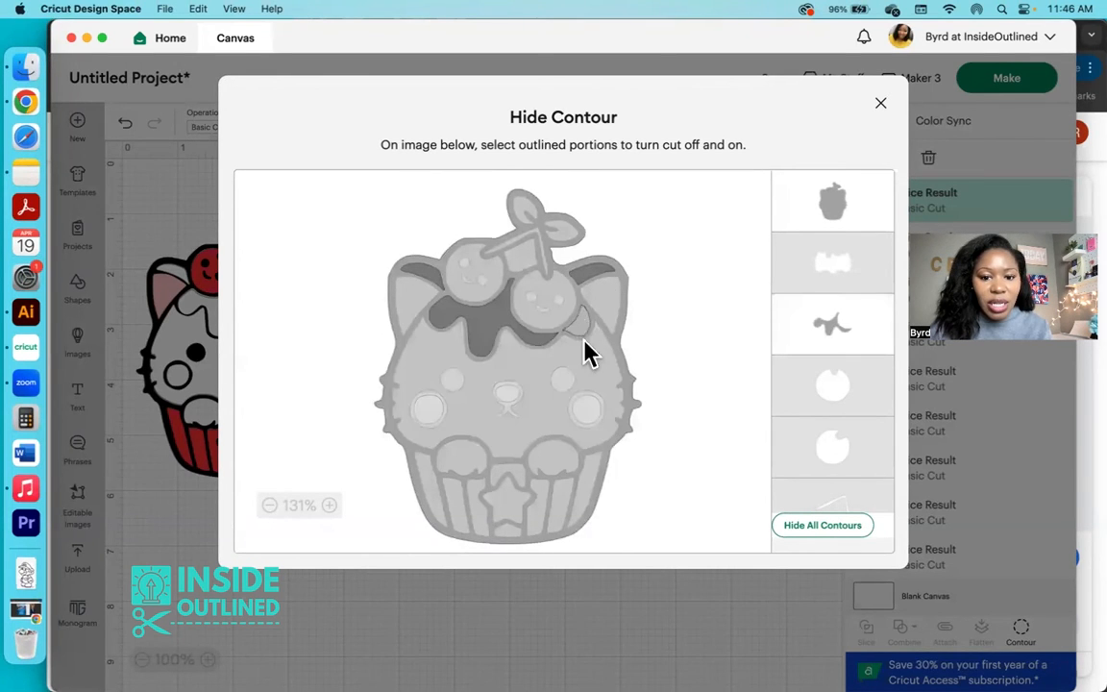
left_click(593, 363)
left_click(570, 495)
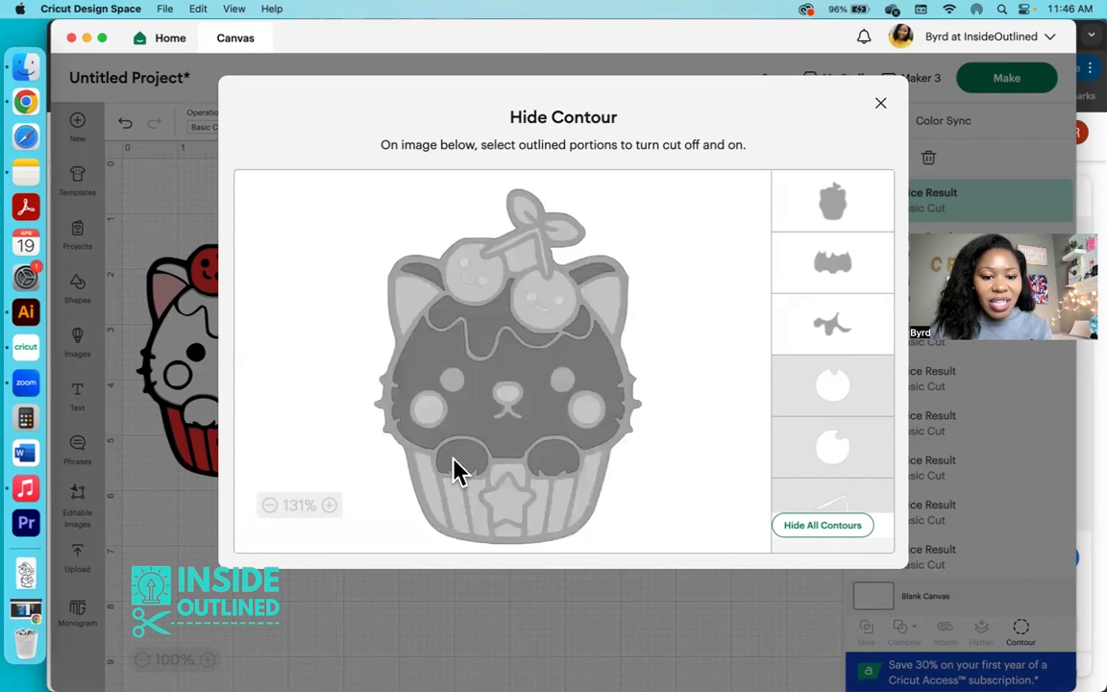
left_click(455, 468)
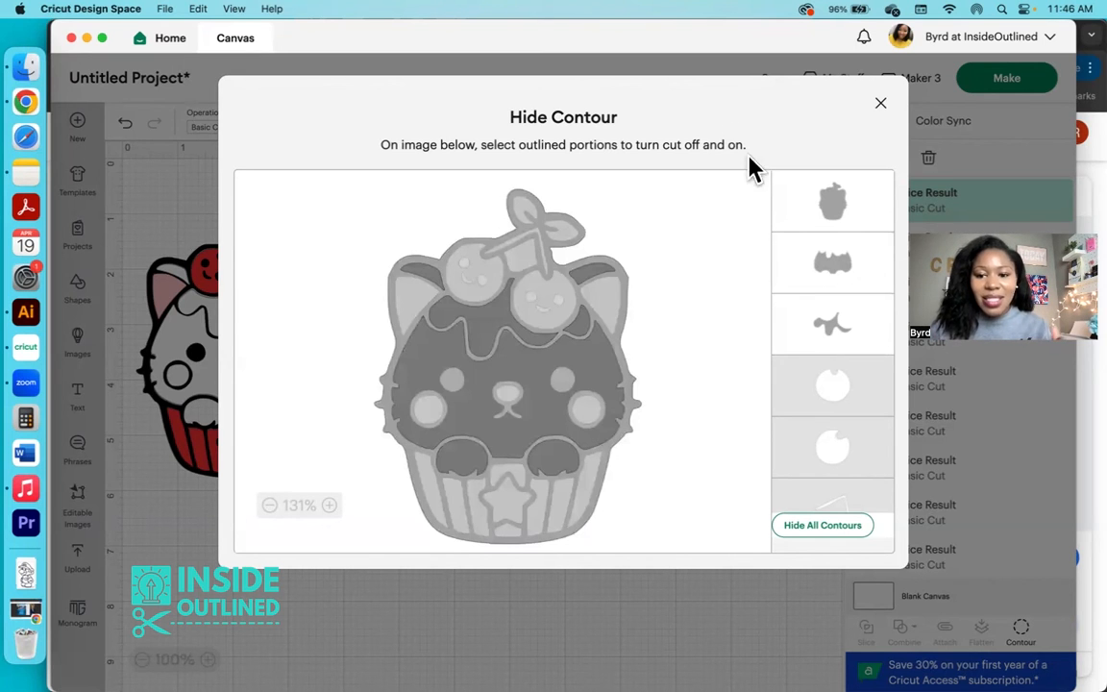
left_click(852, 221)
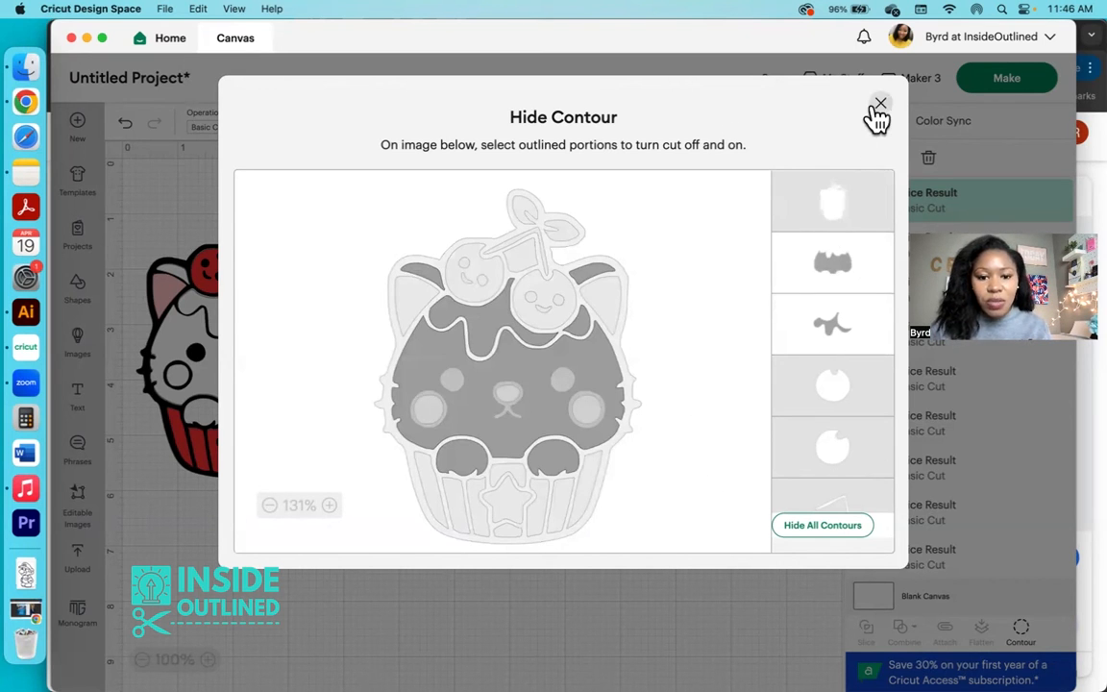
left_click(538, 377)
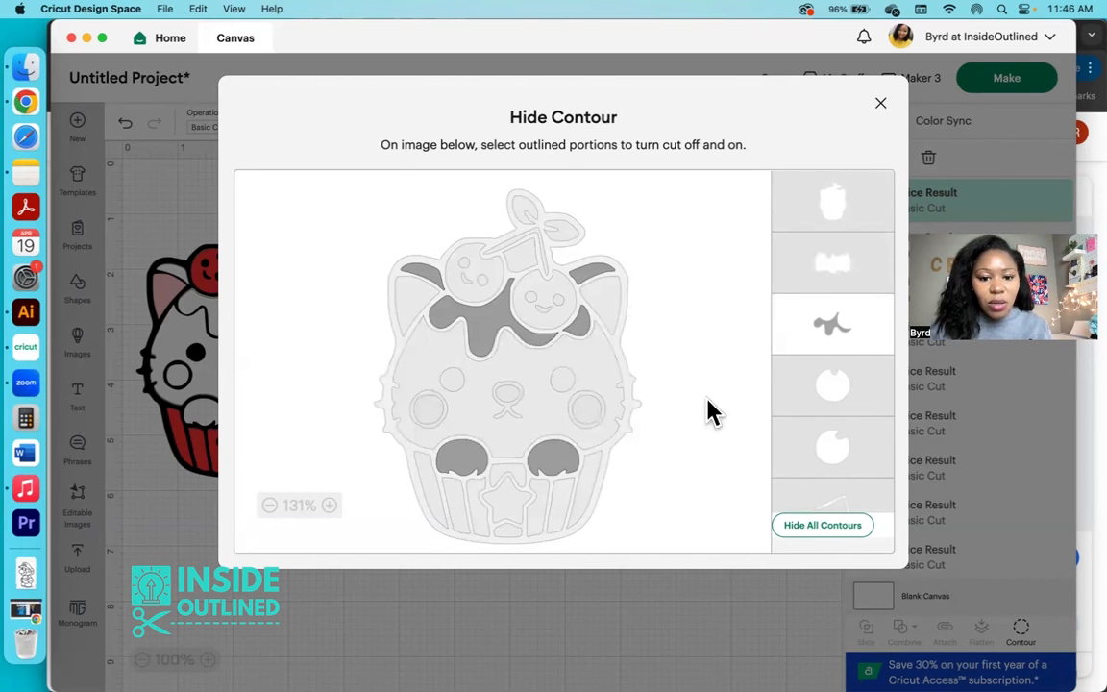
left_click(540, 375)
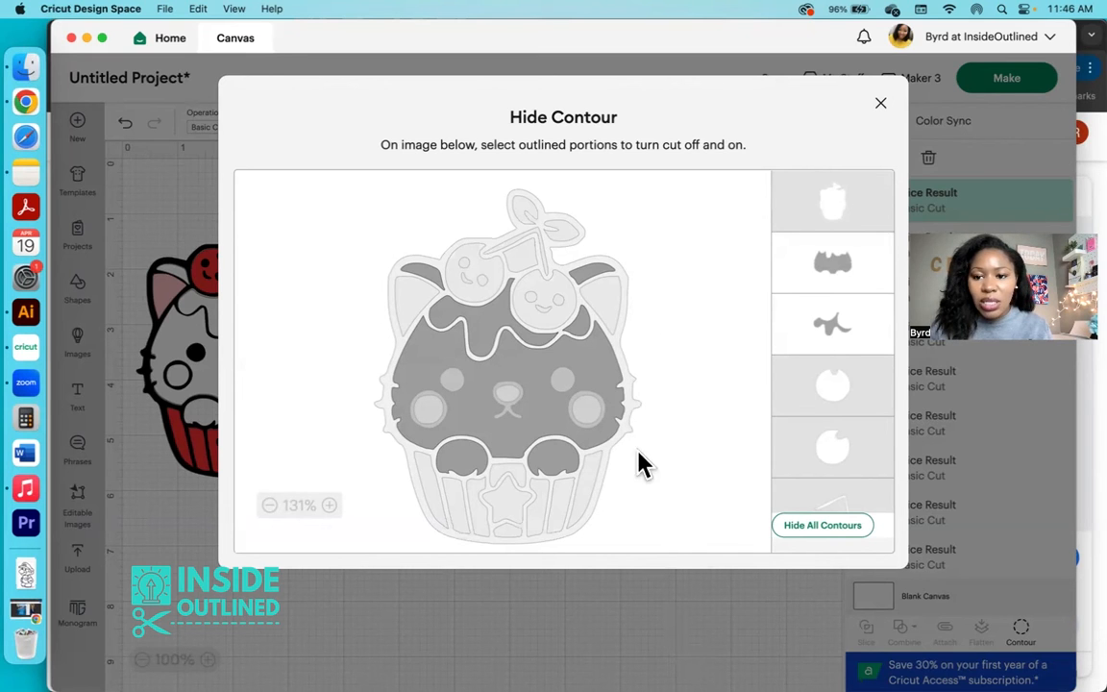
left_click(881, 104)
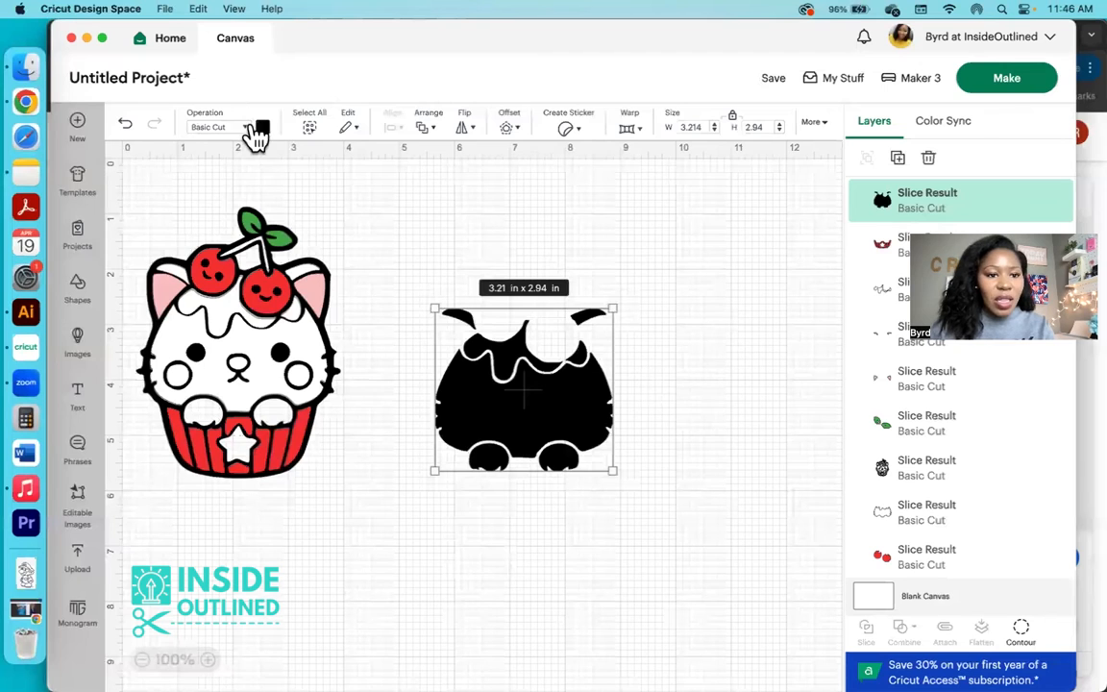
Step: Color the combined face, icing, ear and paw shape white, undoing any accidental shift of the original outline
left_click(261, 128)
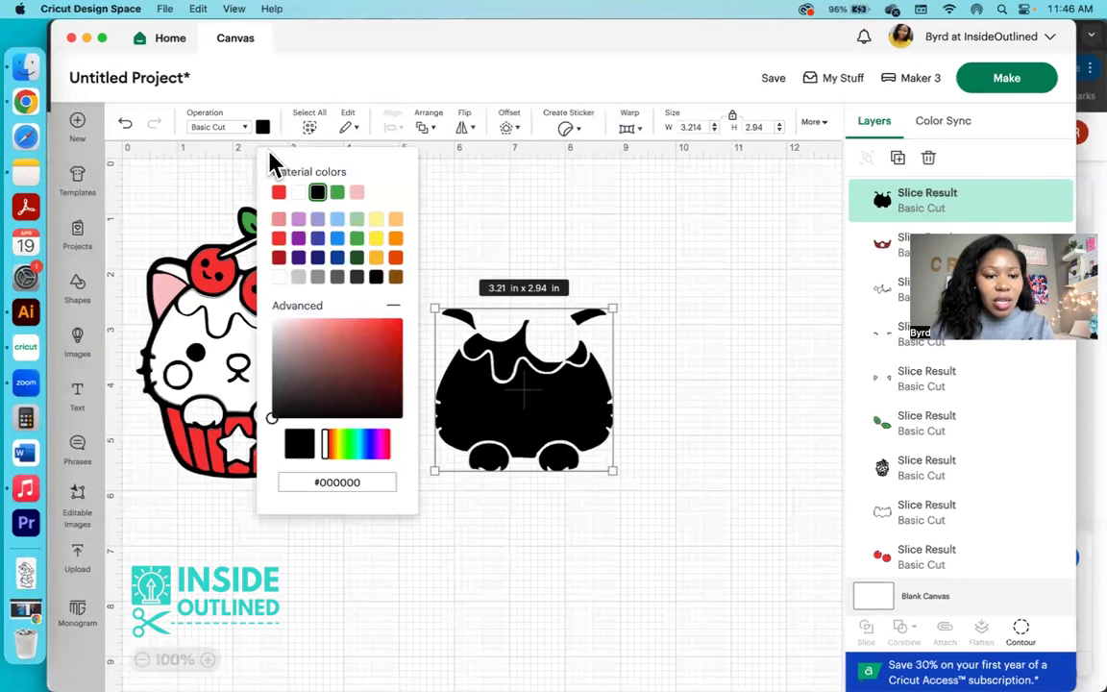
left_click(298, 192)
left_click(576, 258)
mouse_move(321, 346)
left_mouse_down()
mouse_move(325, 360)
mouse_move(317, 350)
left_mouse_up()
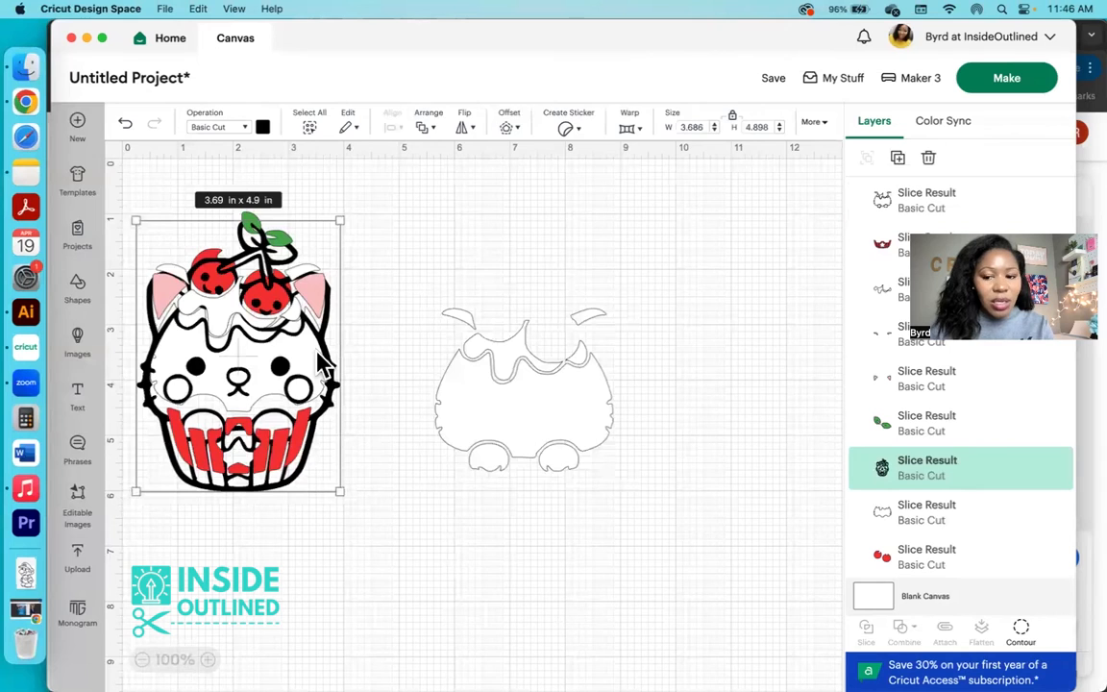
key("super+z")
Step: Delete the three earlier separate white layers from the original cupcake
left_click(894, 306)
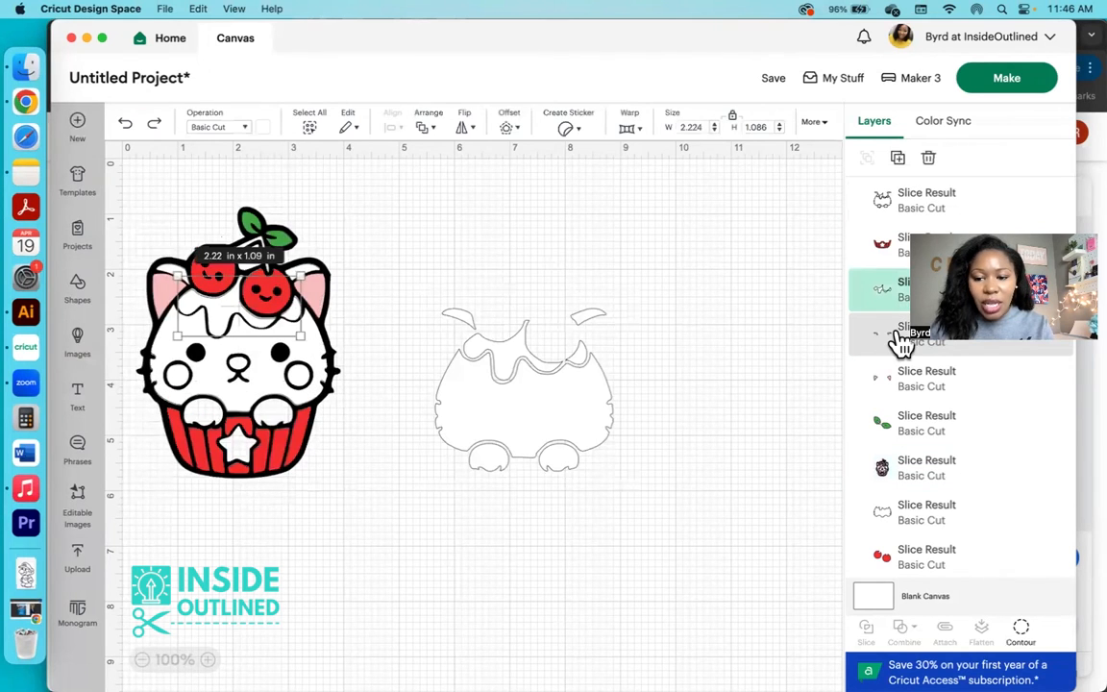
left_click(897, 340, "shift")
left_click(901, 521, "shift")
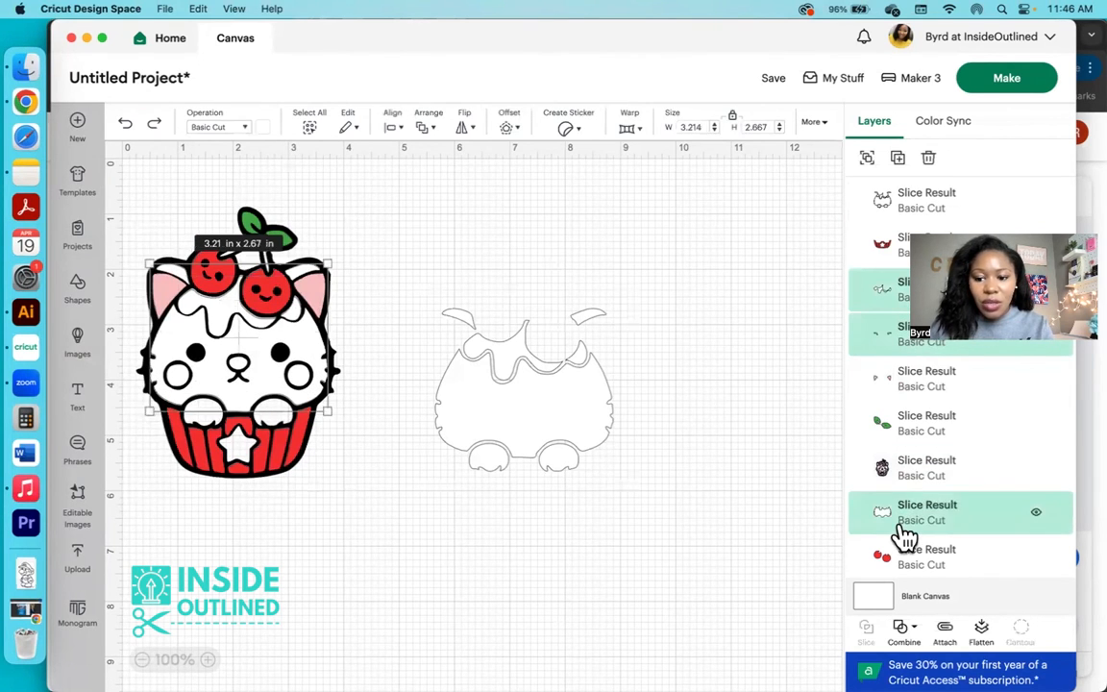
key("Delete")
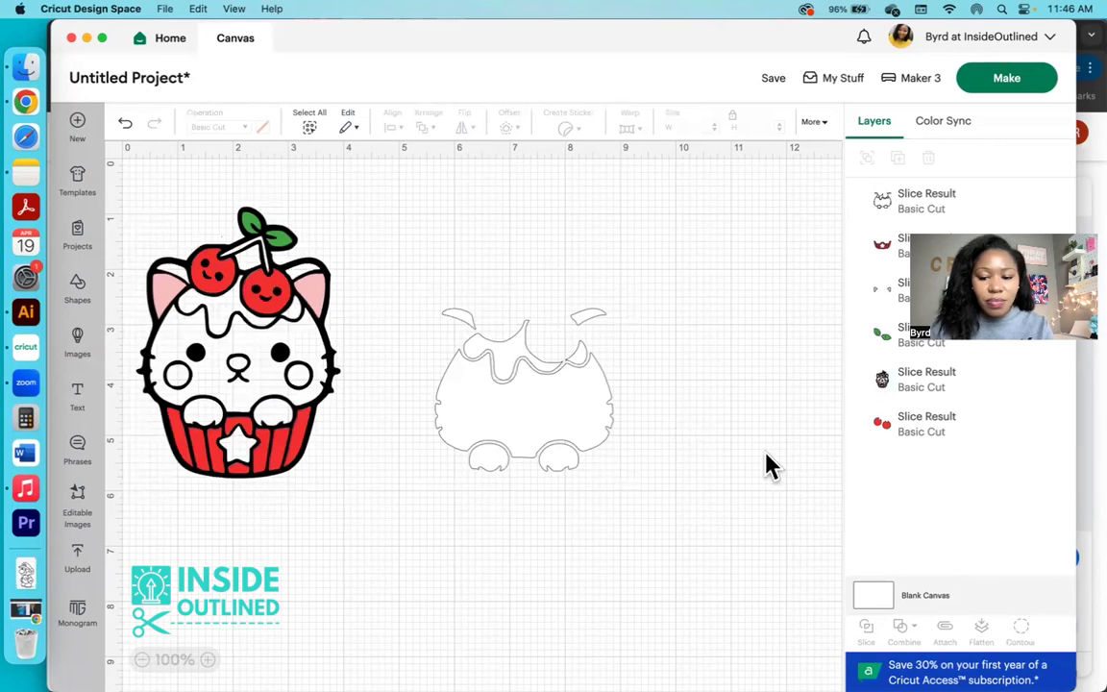
Step: Fit the combined white shape into the original cupcake and move its layer to the end of the layer order
left_click_drag(572, 400, 293, 365)
left_click_drag(895, 222, 858, 408)
left_click(536, 412)
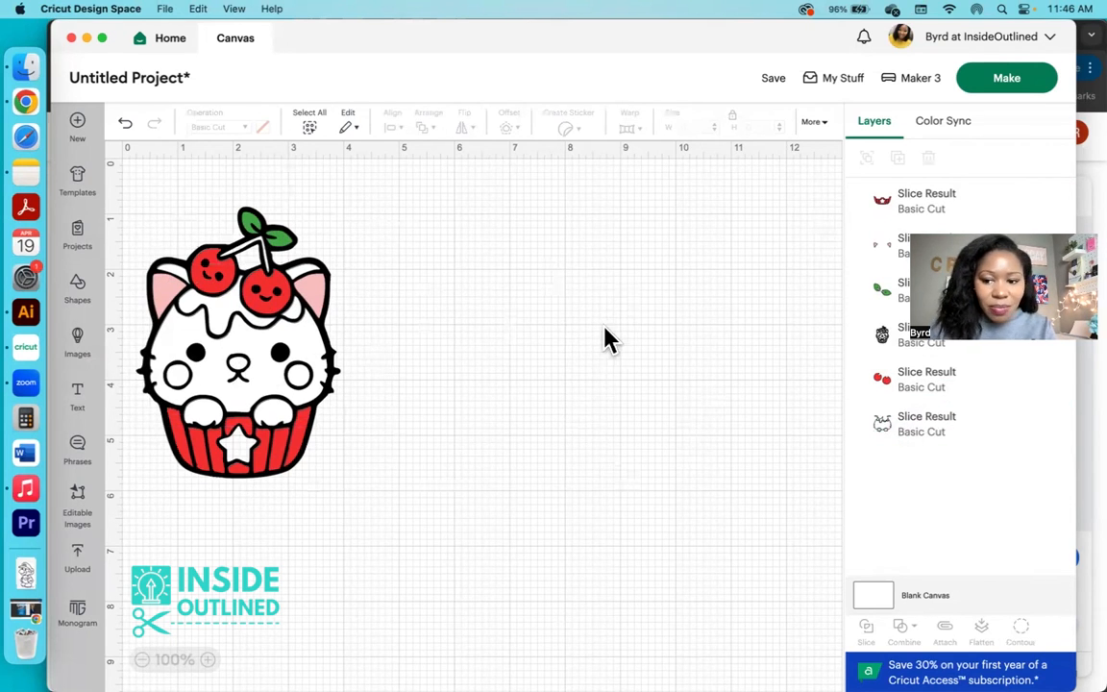
Step: Toggle the combined white layer's visibility to check how it fills the cupcake
left_click(917, 436)
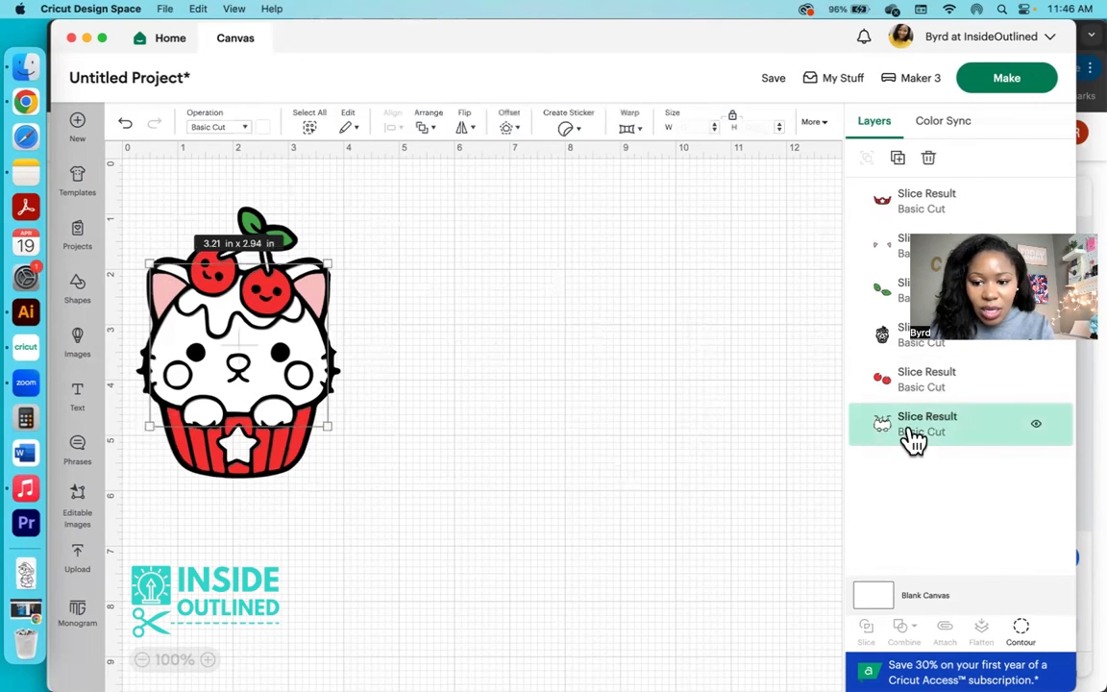
left_click(1035, 427)
left_click(1036, 427)
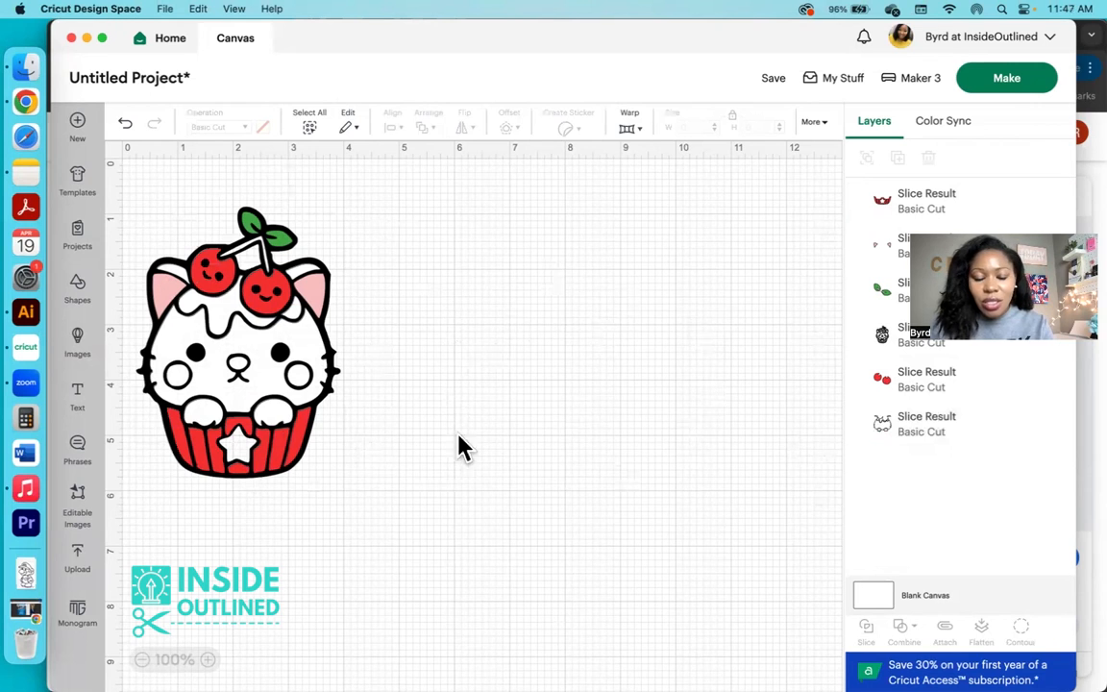
Step: Duplicate the black cupcake outline again and place the copy beside the original for the star layer
left_click(890, 353)
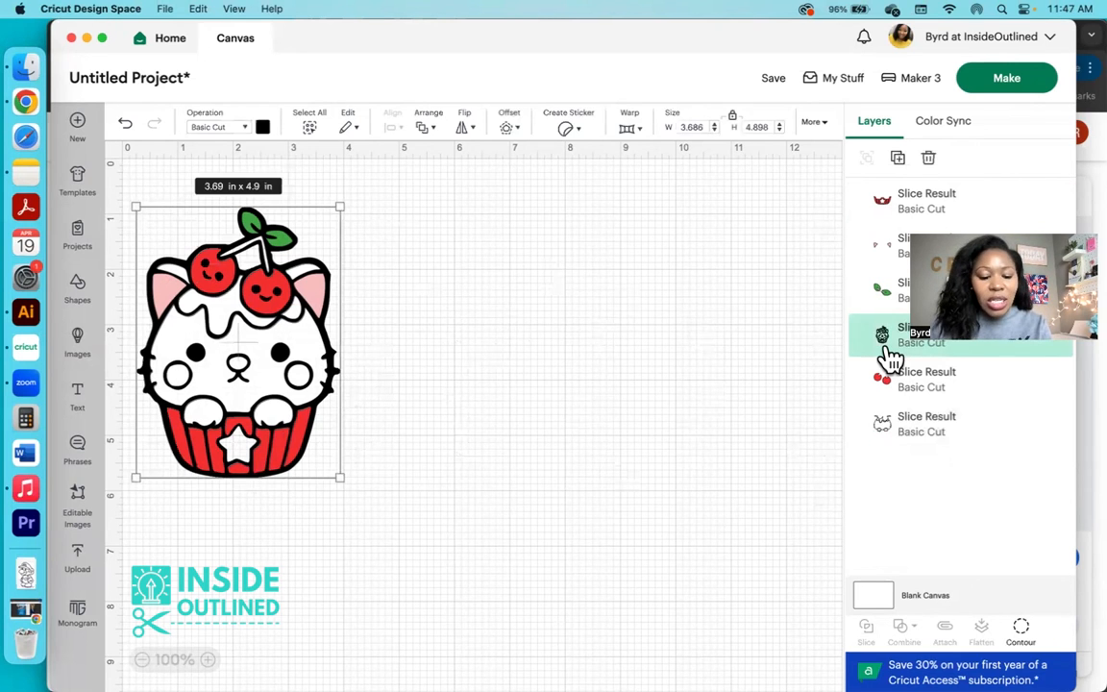
key("super+d")
left_click(607, 382)
left_click_drag(267, 358, 535, 354)
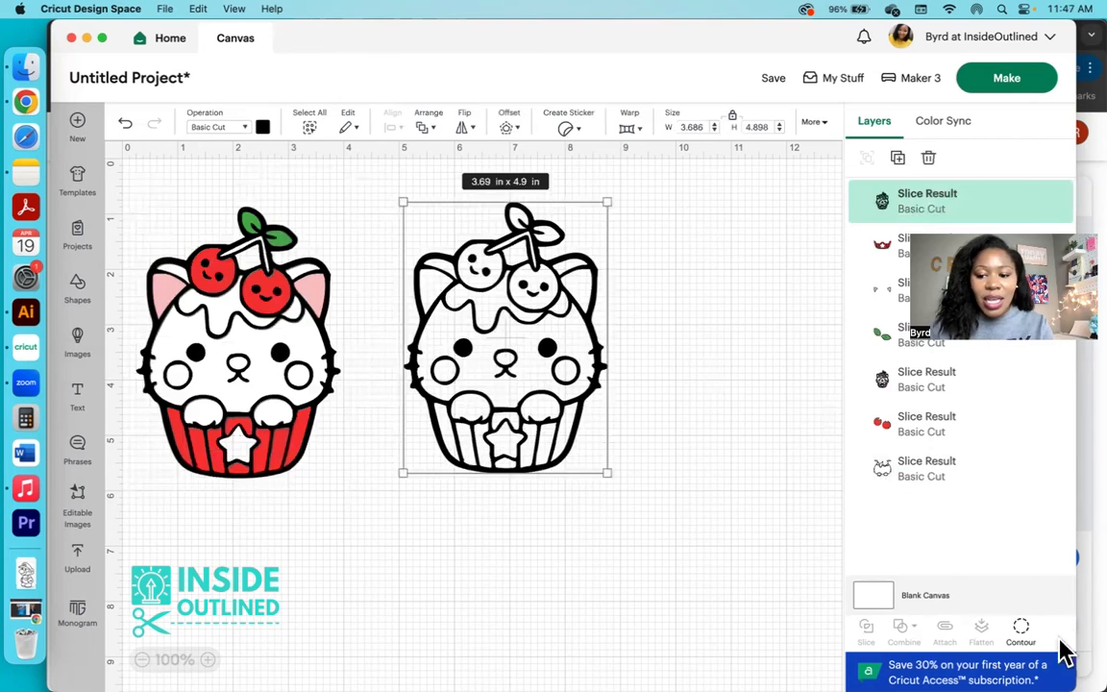
Step: Use Contour on the new copy to hide everything except the star
left_click(1018, 634)
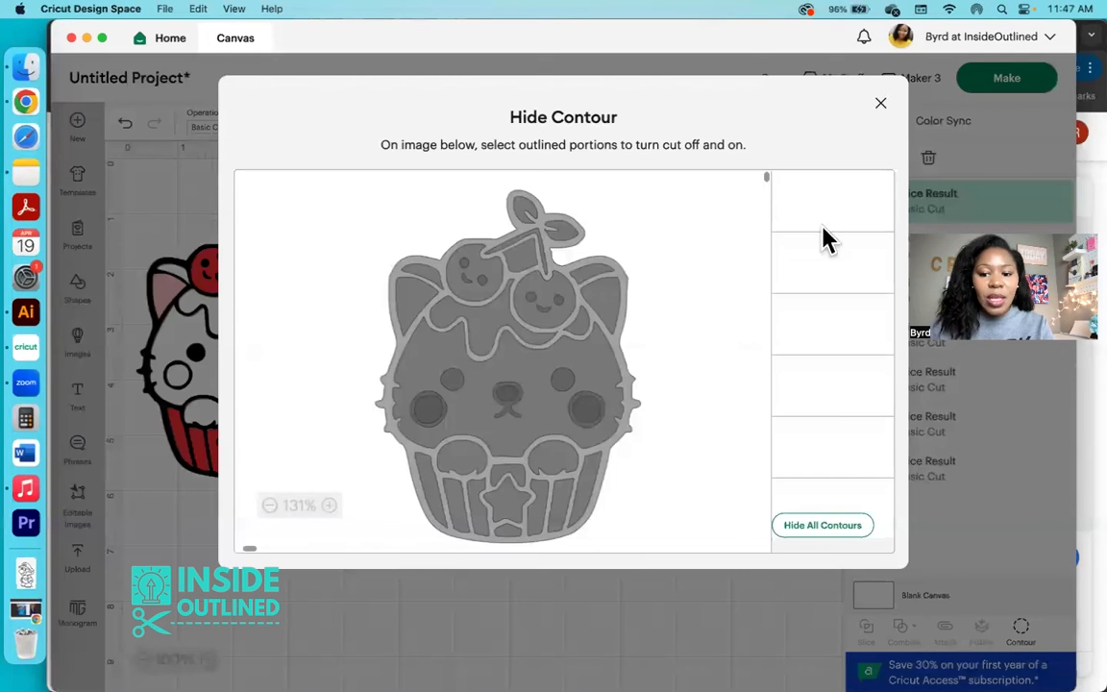
left_click(810, 527)
left_click(543, 322)
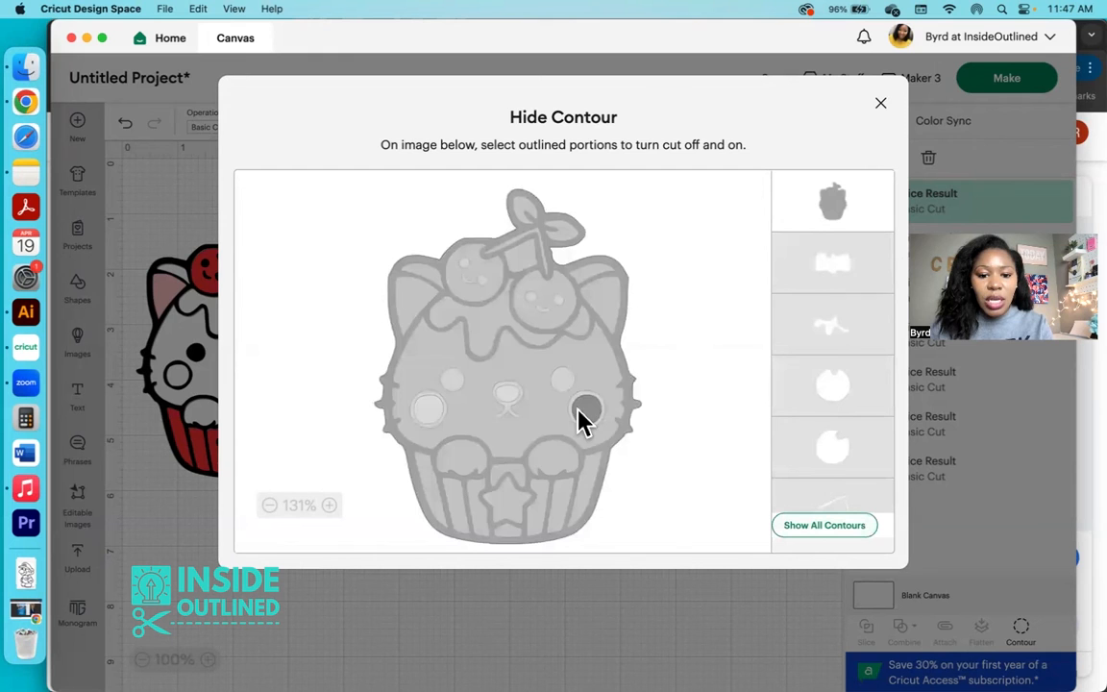
left_click(508, 509)
left_click(844, 204)
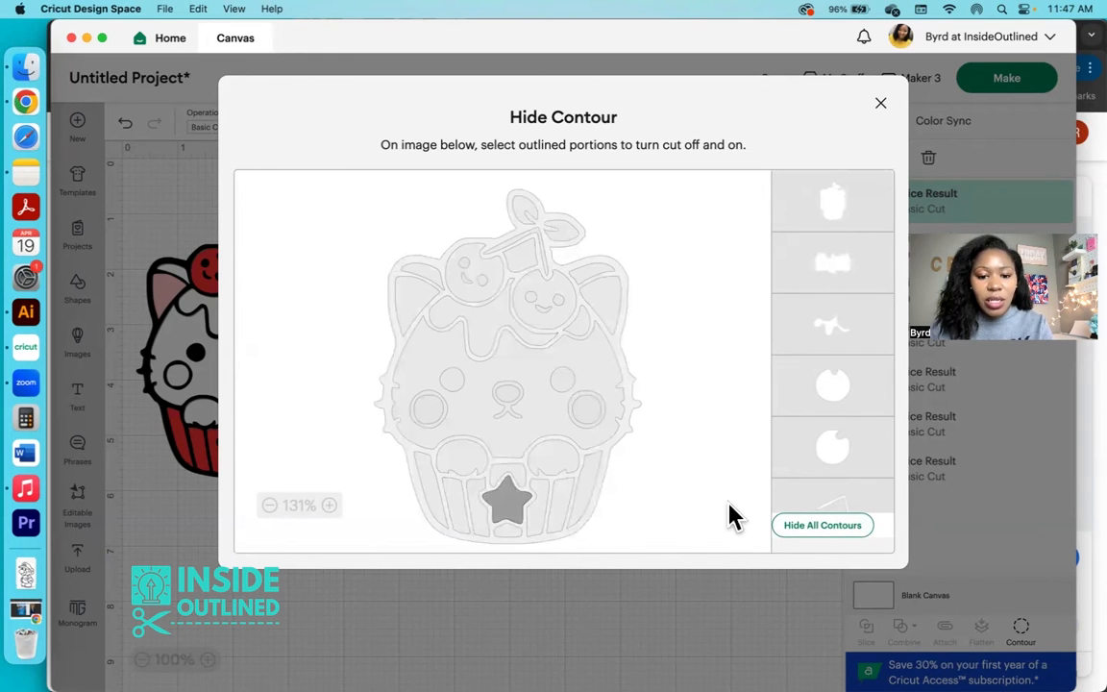
left_click(880, 105)
Step: Color the star green and fit it into the star outline on the original cupcake's wrapper
left_click(262, 127)
left_click(337, 193)
left_click(563, 433)
left_click_drag(500, 444, 242, 449)
left_click(607, 401)
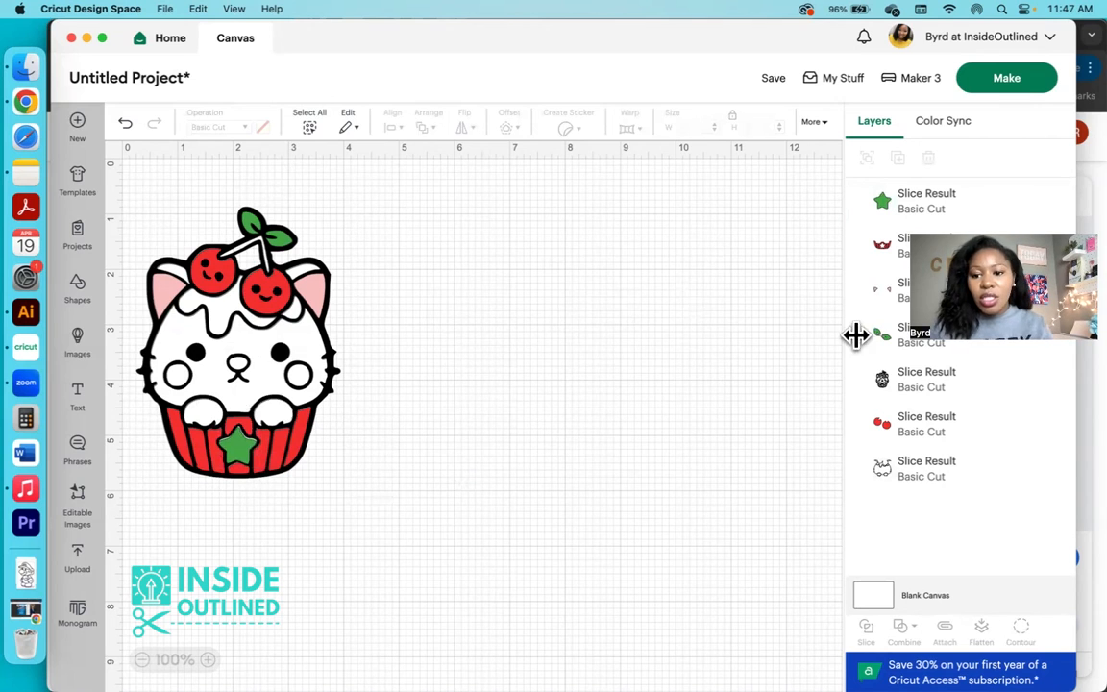
left_click(908, 352)
left_click(567, 427)
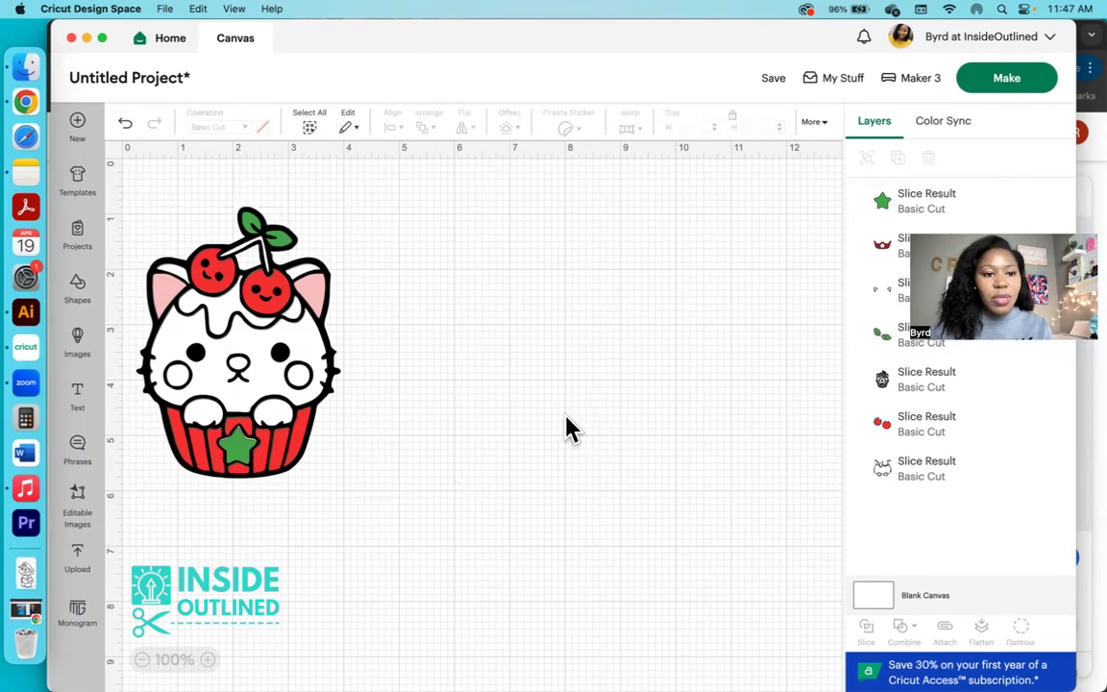
Step: Send the layered cupcake to mat preparation without saving the project
left_click(1006, 84)
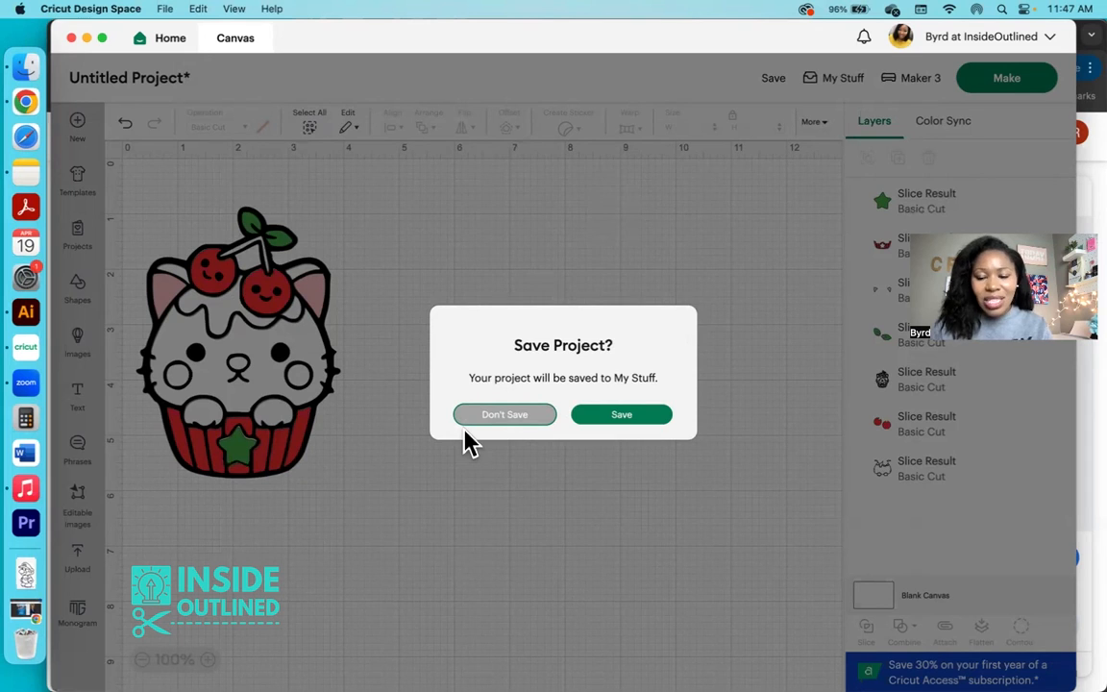
left_click(532, 425)
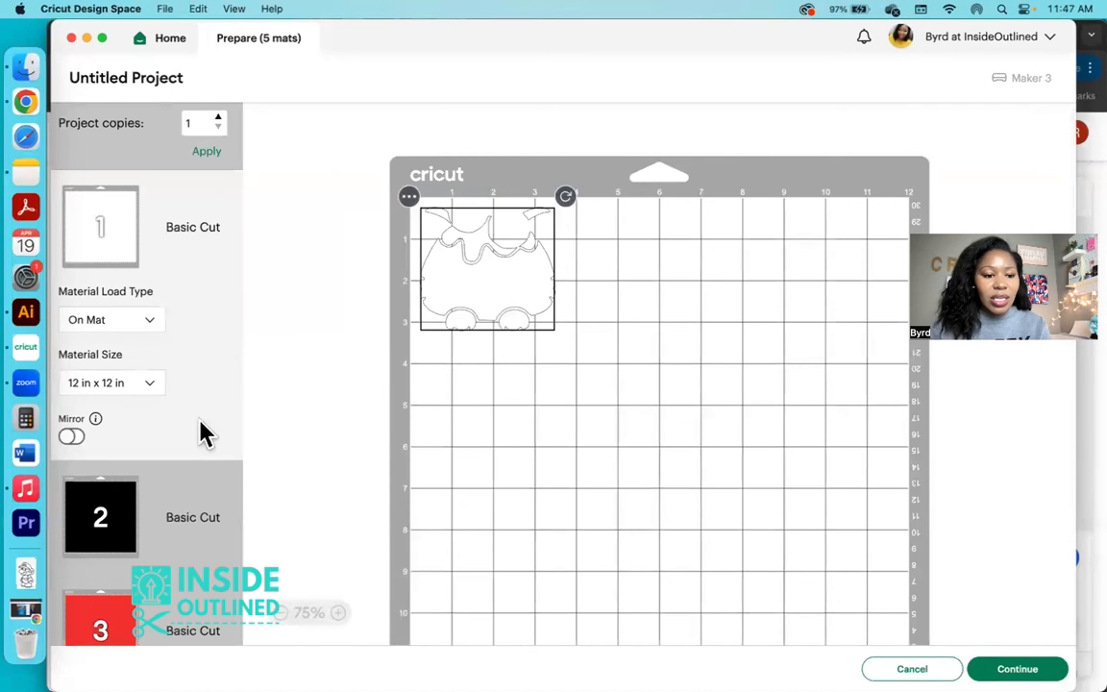
Step: Review the white, black, red, pink and green mats to examine which cupcake pieces each will cut
scroll(202, 433, "down", 3)
left_click(163, 383)
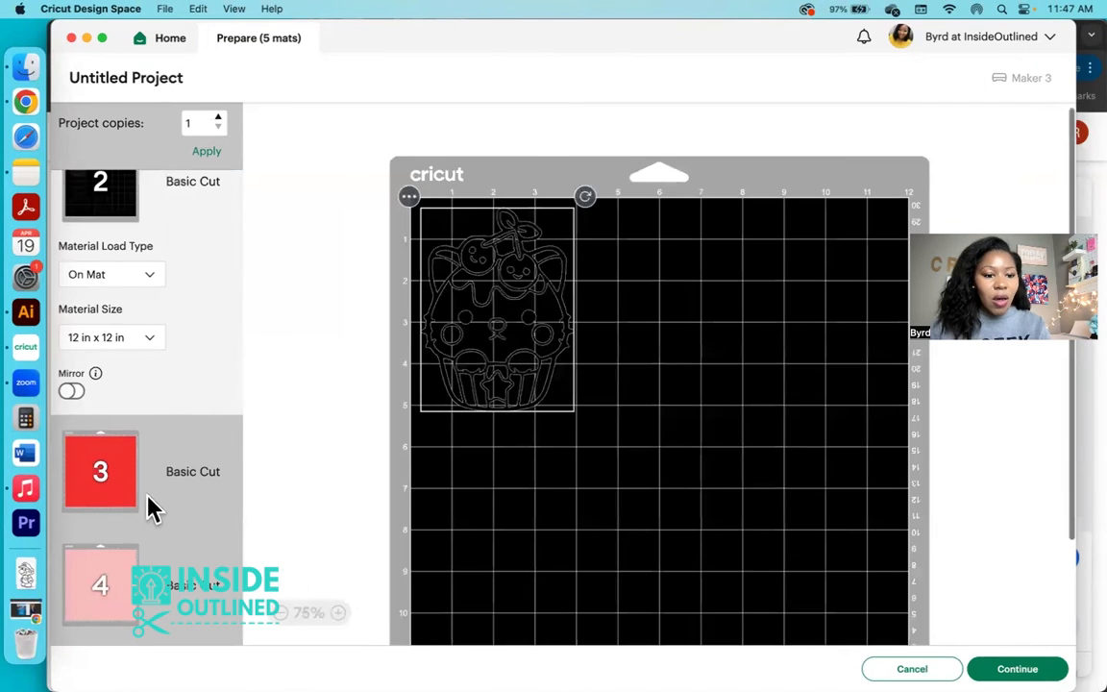
left_click(142, 504)
scroll(135, 538, "down", 3)
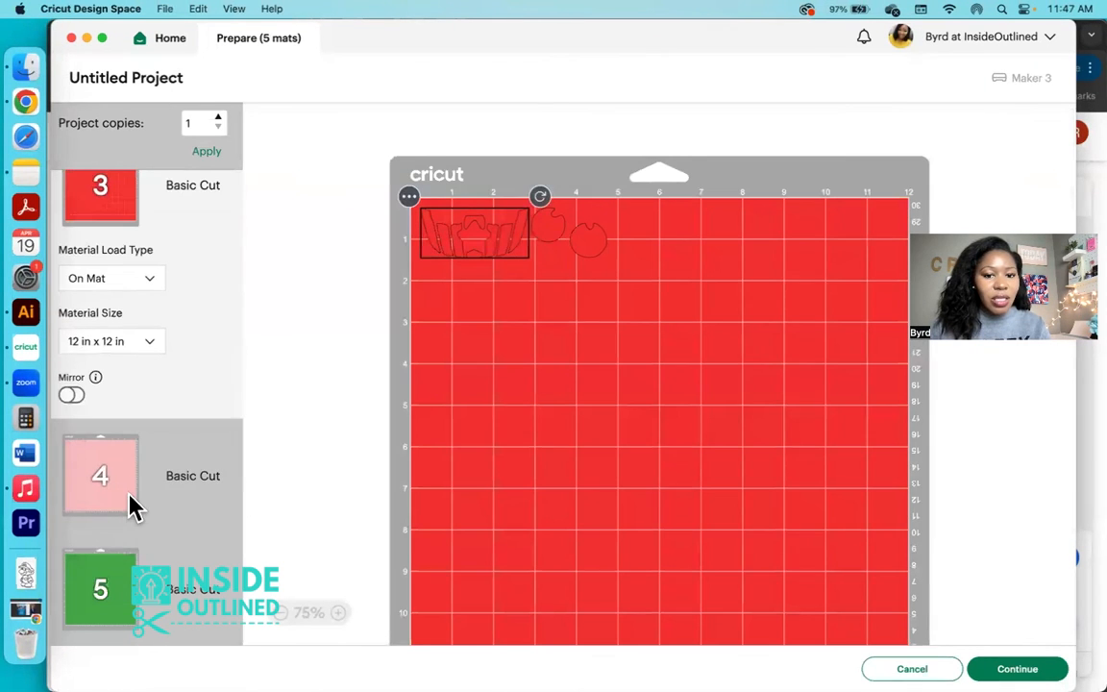
left_click(131, 506)
left_click(146, 604)
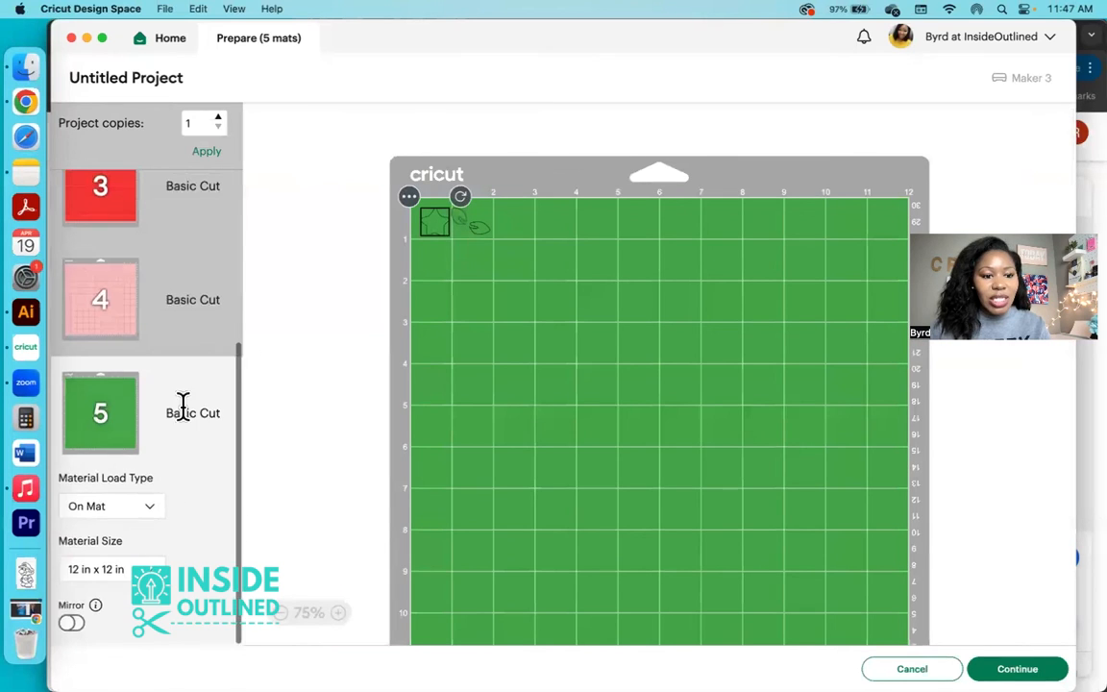
scroll(163, 298, "up", 5)
left_click(164, 235)
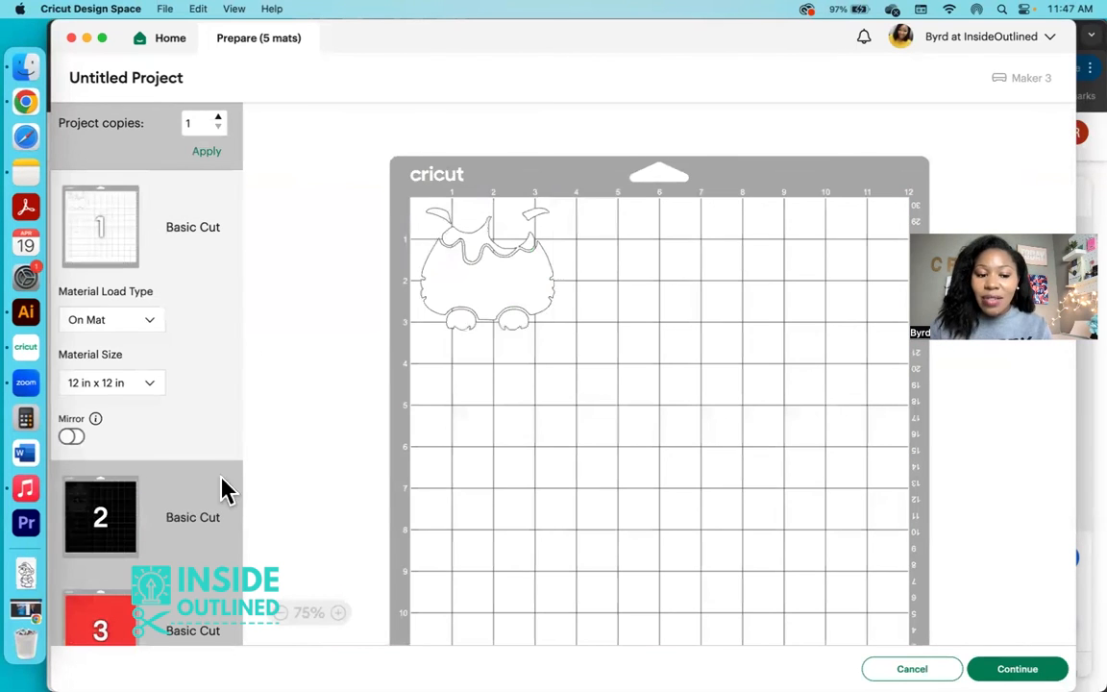
left_click(186, 537)
scroll(168, 576, "down", 3)
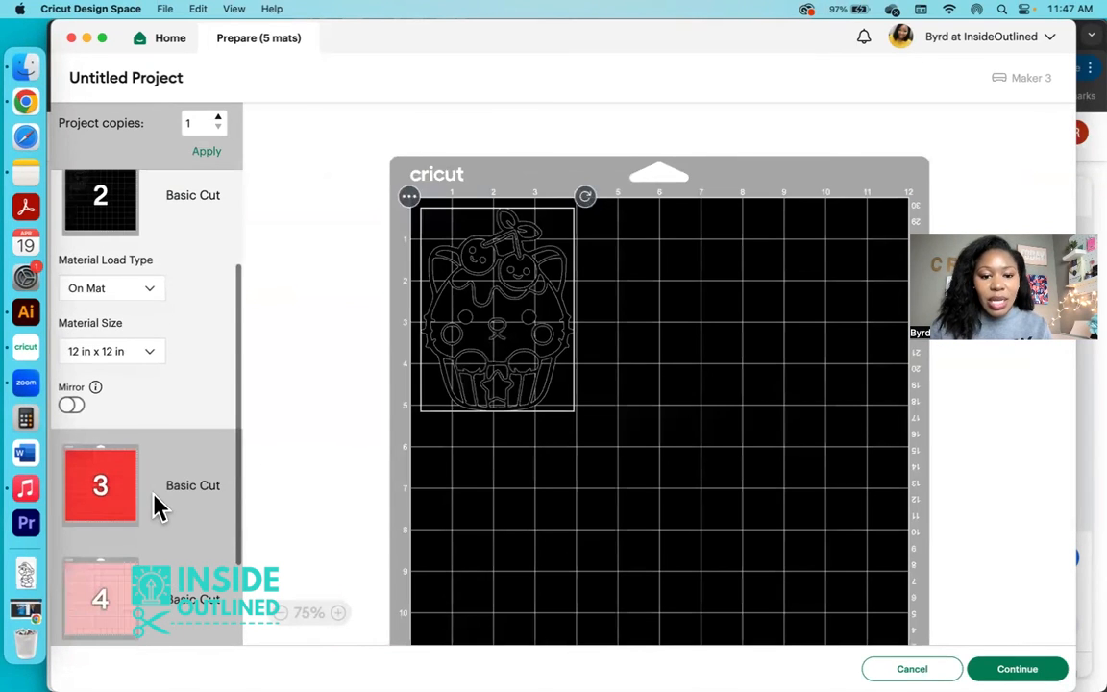
Step: Move the pair of cherry pieces on the red mat about 0.7 inch farther from the cupcake wrapper pieces
left_click(159, 508)
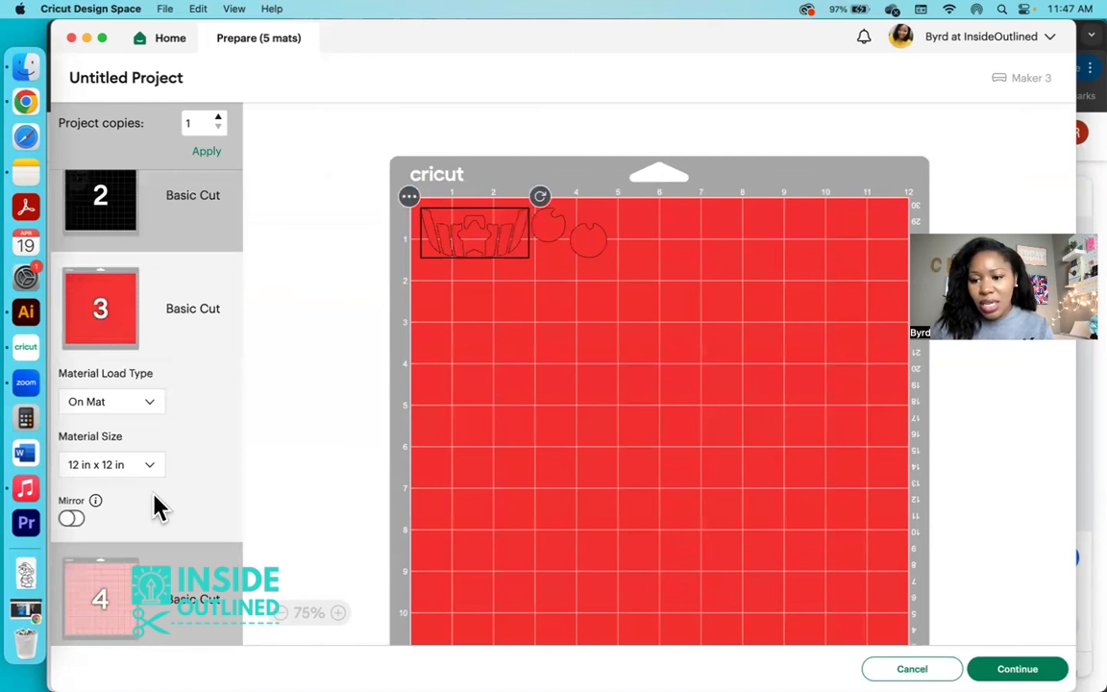
left_click(576, 247)
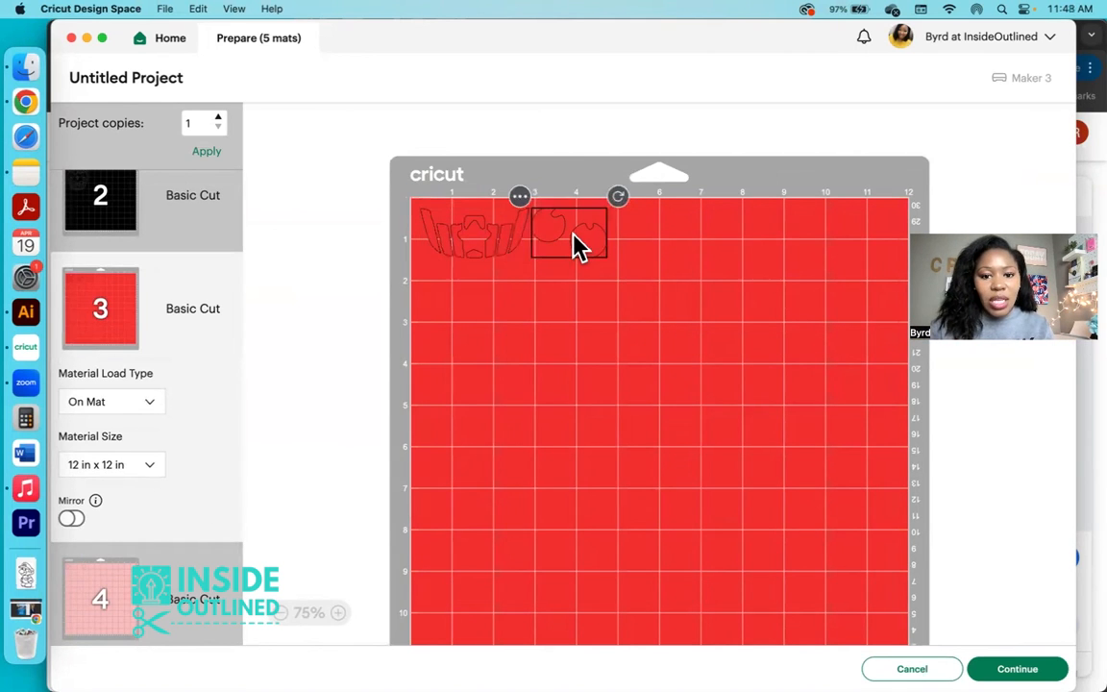
left_click_drag(576, 247, 604, 229)
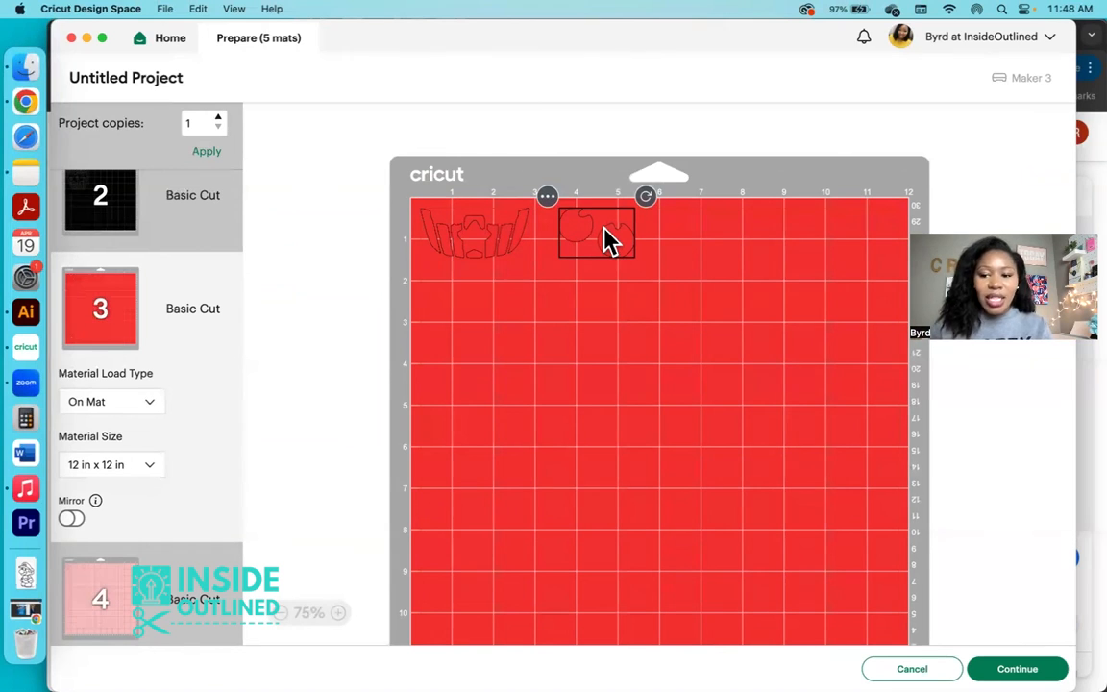
left_click(470, 265)
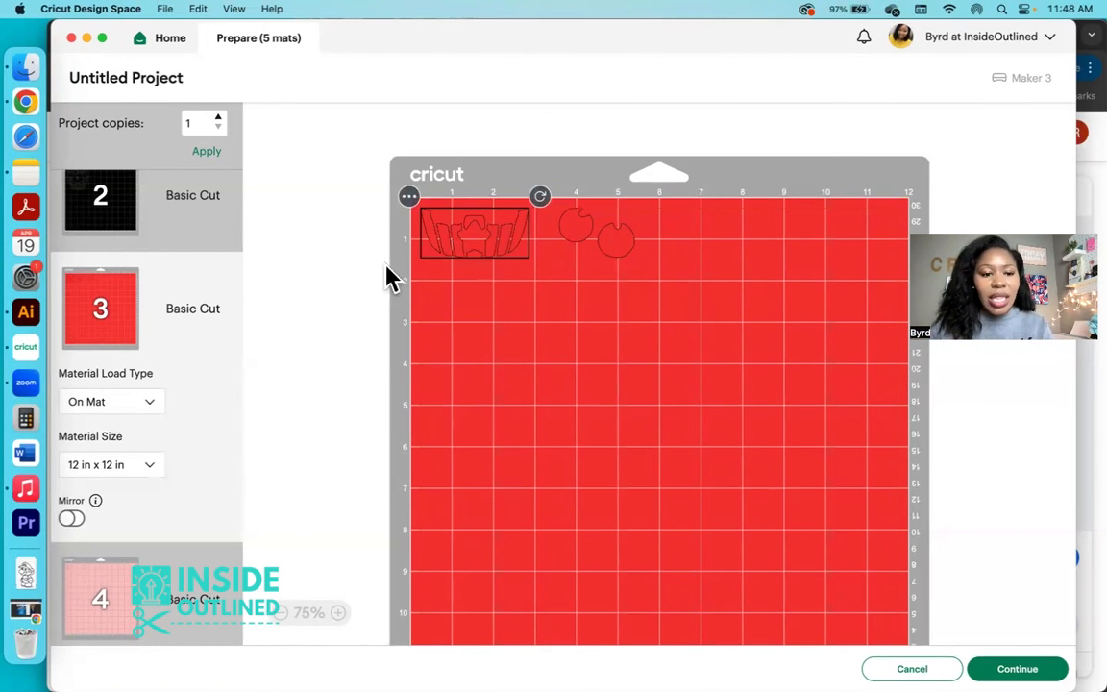
Step: Move the leaves on the green mat about 0.9 inch farther from the star, and cancel the mat preparation to return to the canvas
left_click(226, 598)
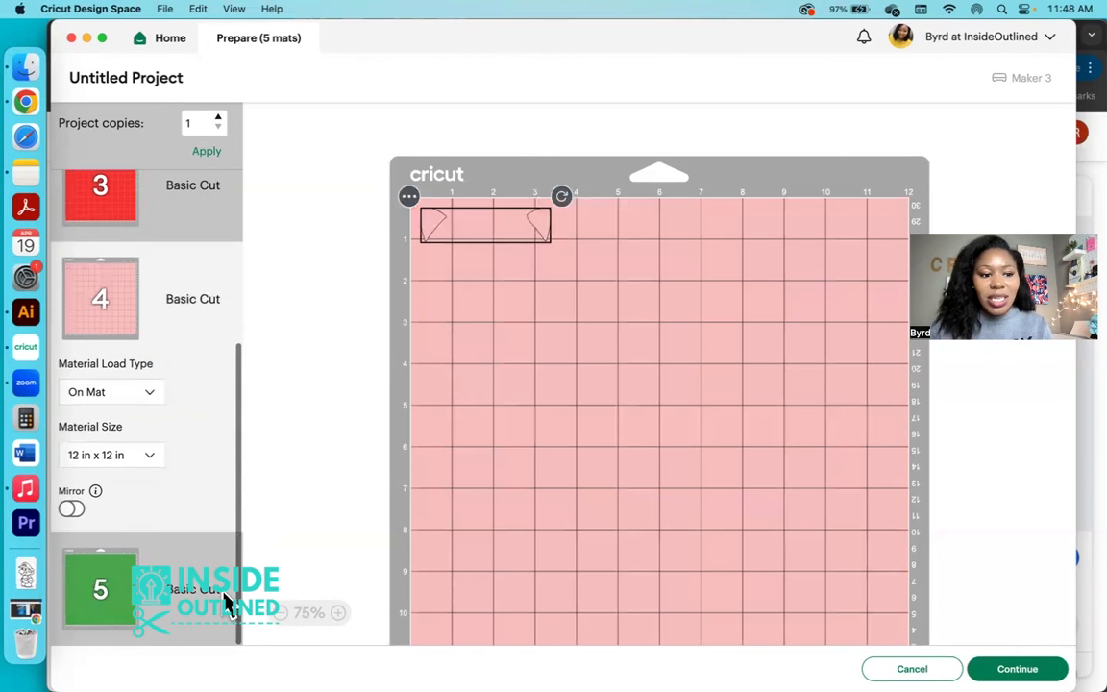
left_click(173, 588)
scroll(182, 401, "up", 5)
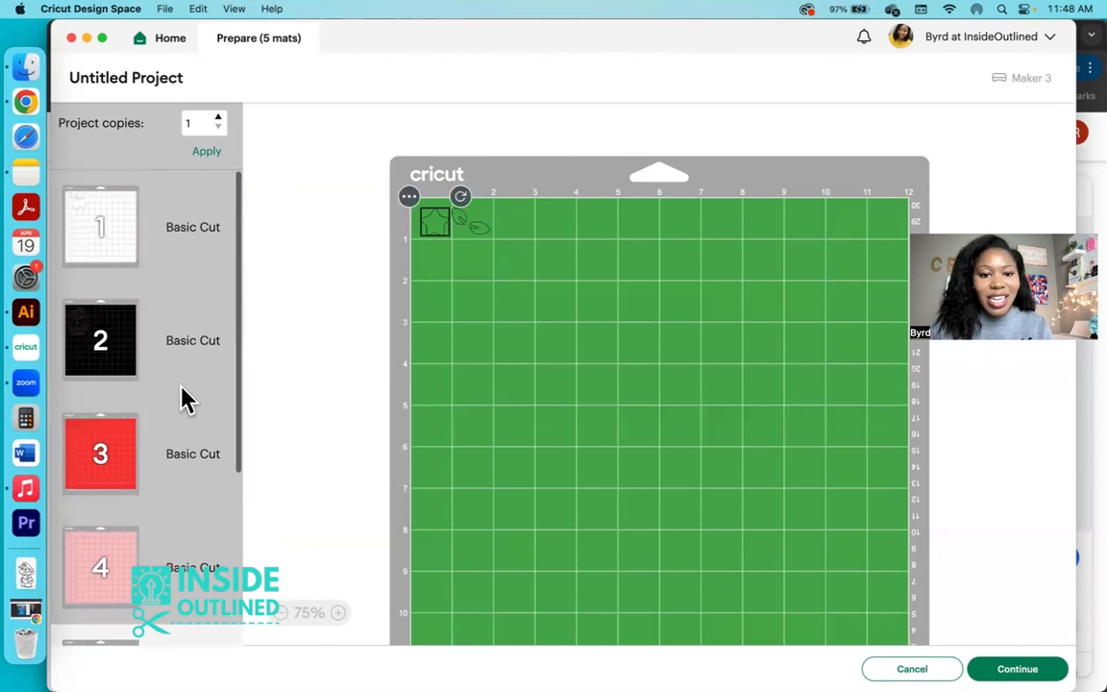
left_click_drag(483, 234, 511, 227)
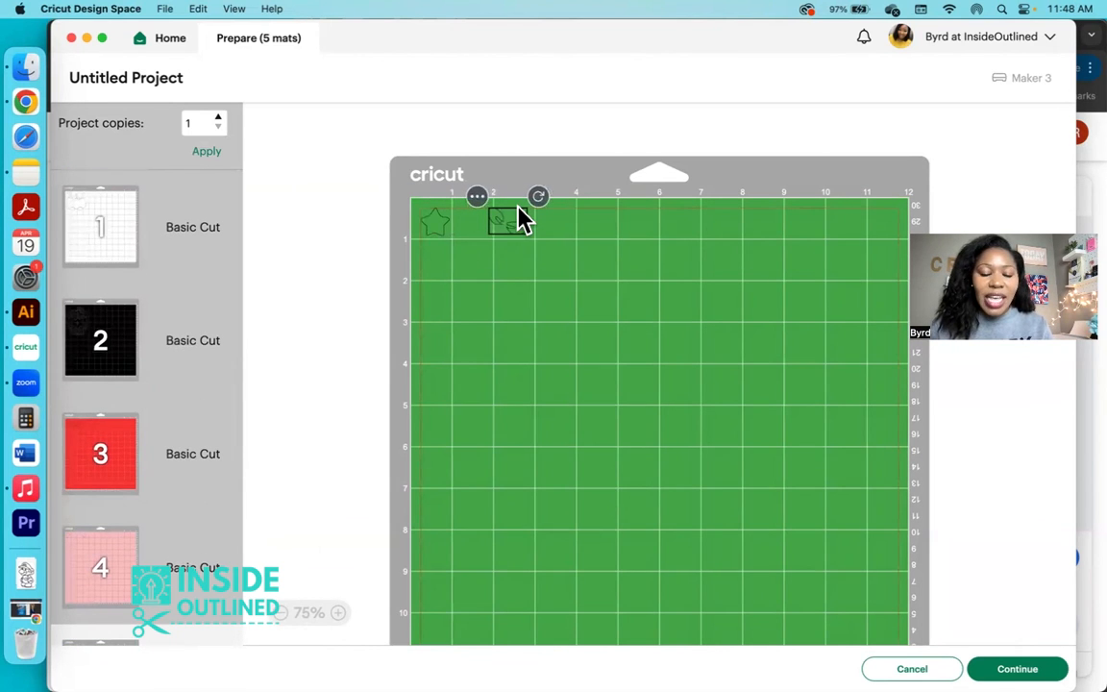
left_click(912, 669)
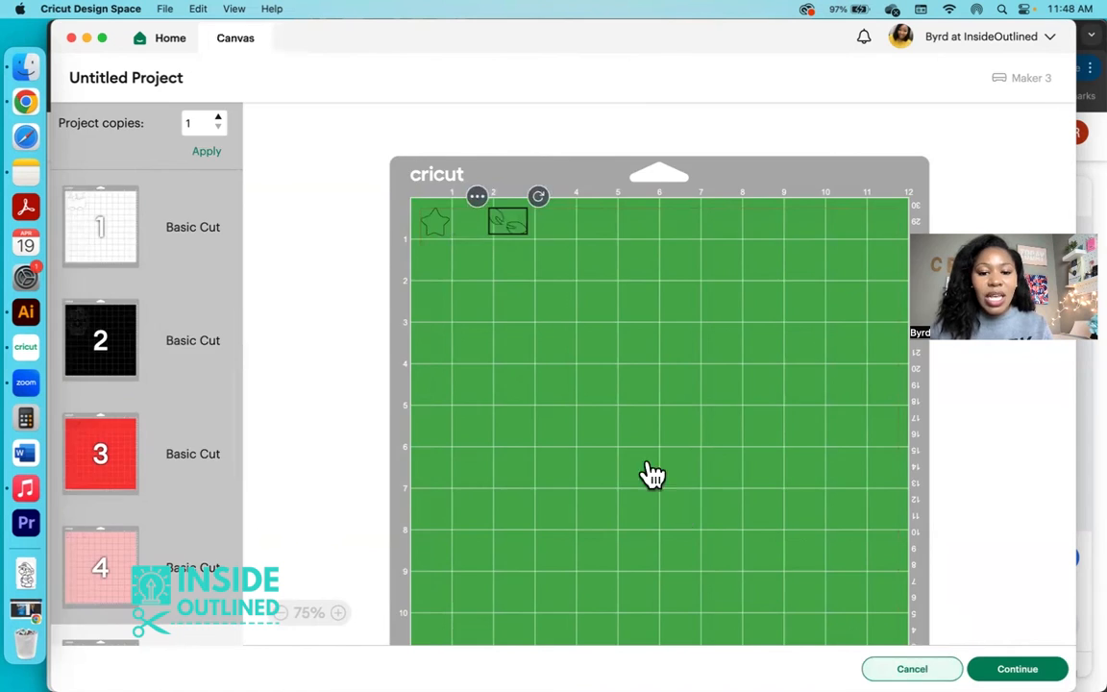